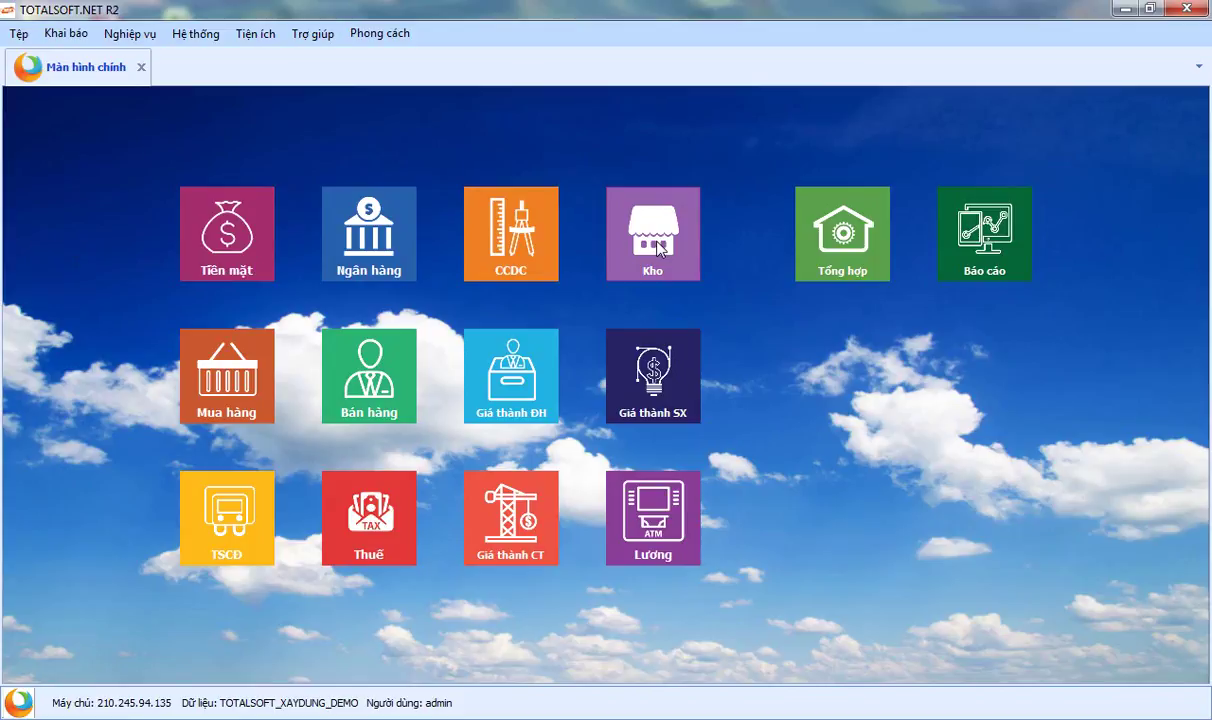
Step: Open the Xuất kho list in the Kho module and start a new stock issue voucher
left_click(658, 250)
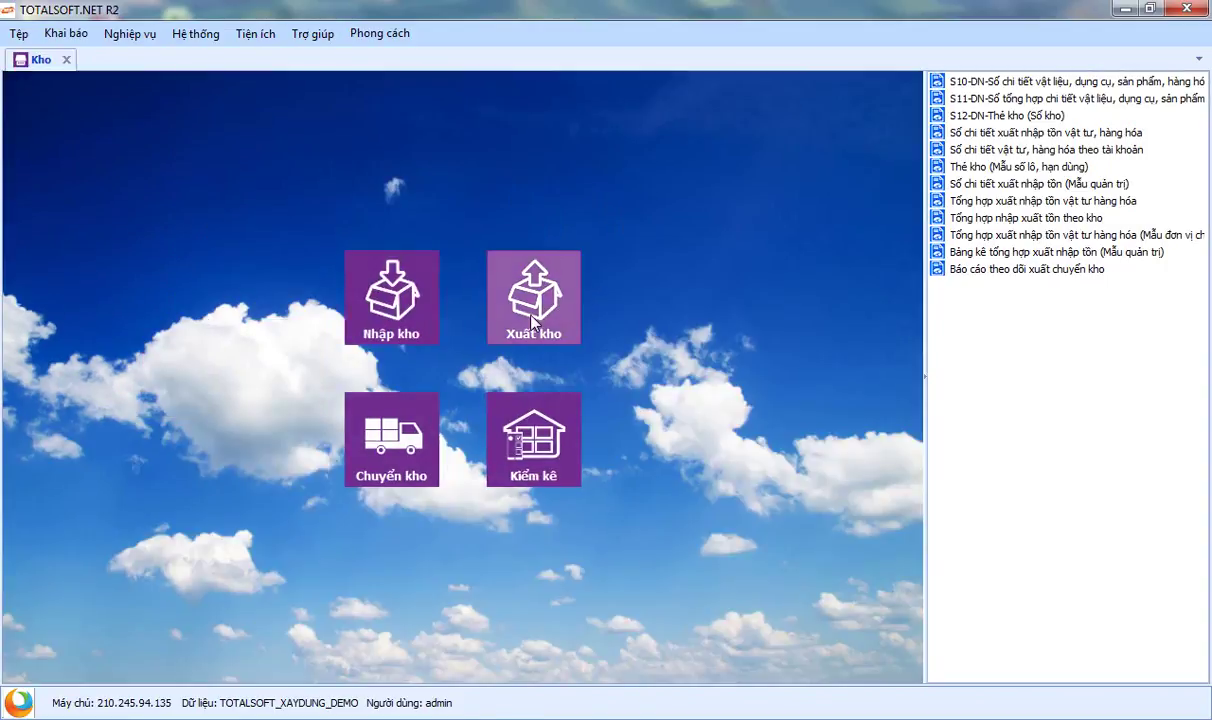
left_click(533, 320)
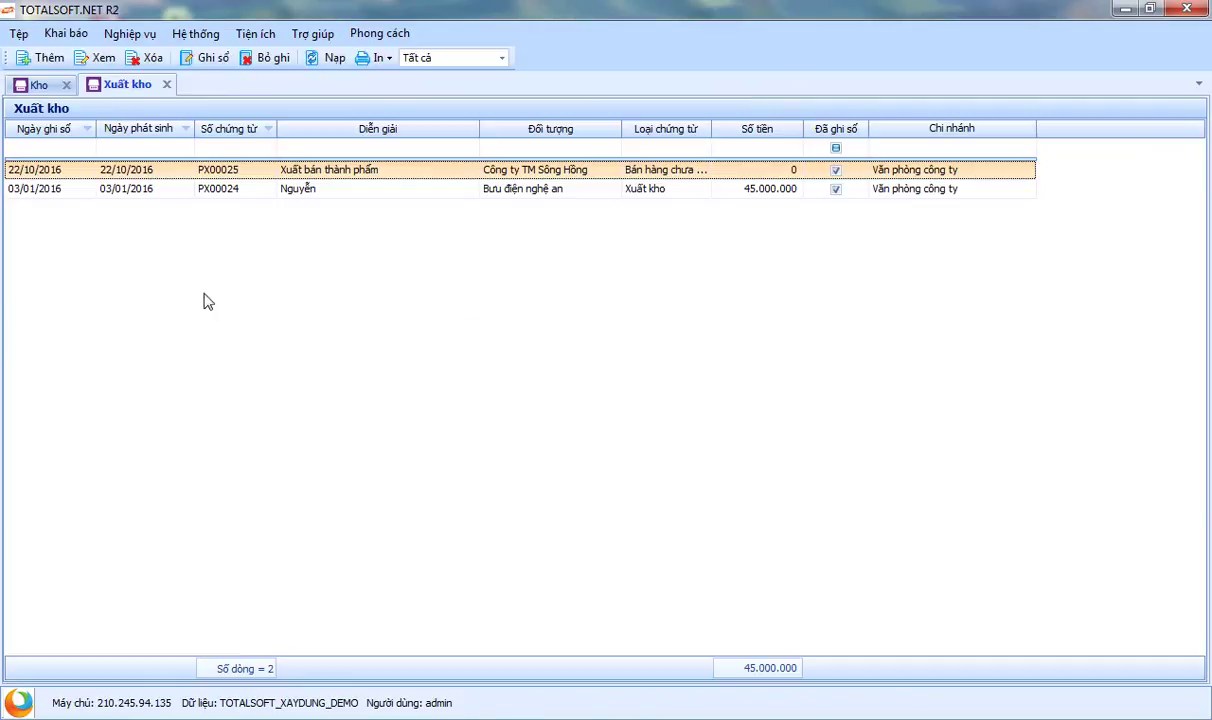
right_click(291, 251)
left_click(352, 261)
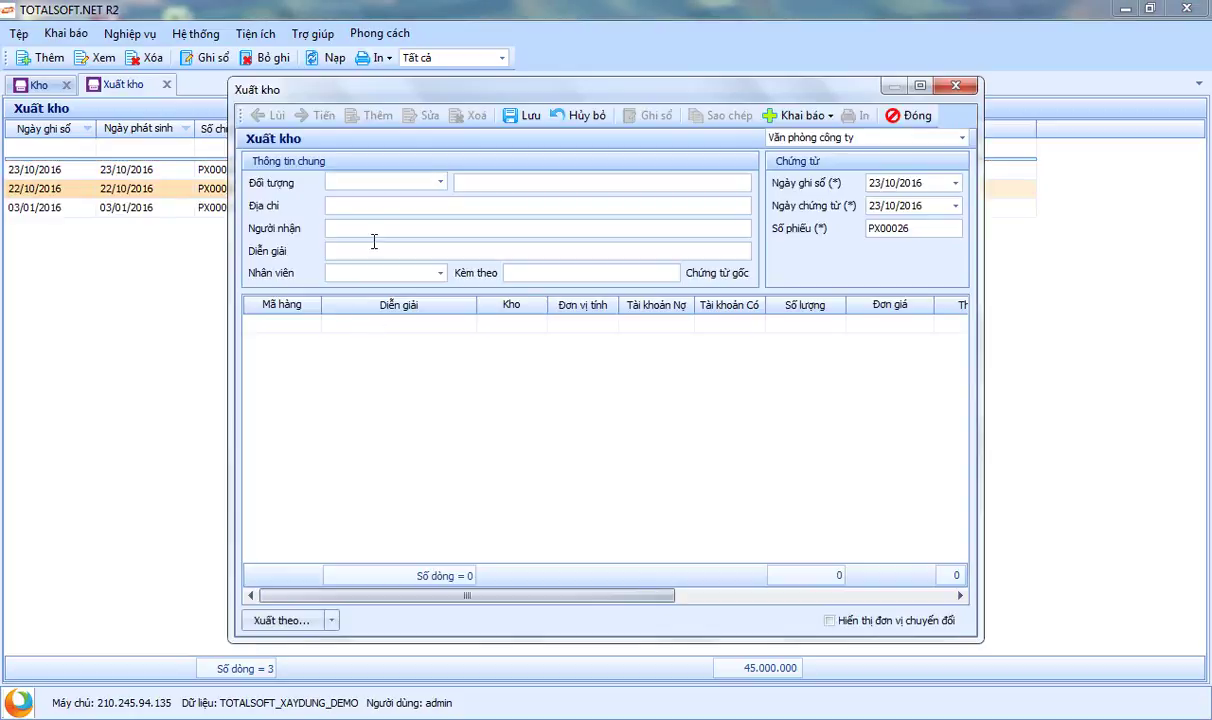
Step: Choose the receiving employee as the voucher's Đối tượng
left_click(440, 182)
left_click_drag(587, 269, 590, 375)
scroll(590, 375, "down", 1)
left_click(490, 336)
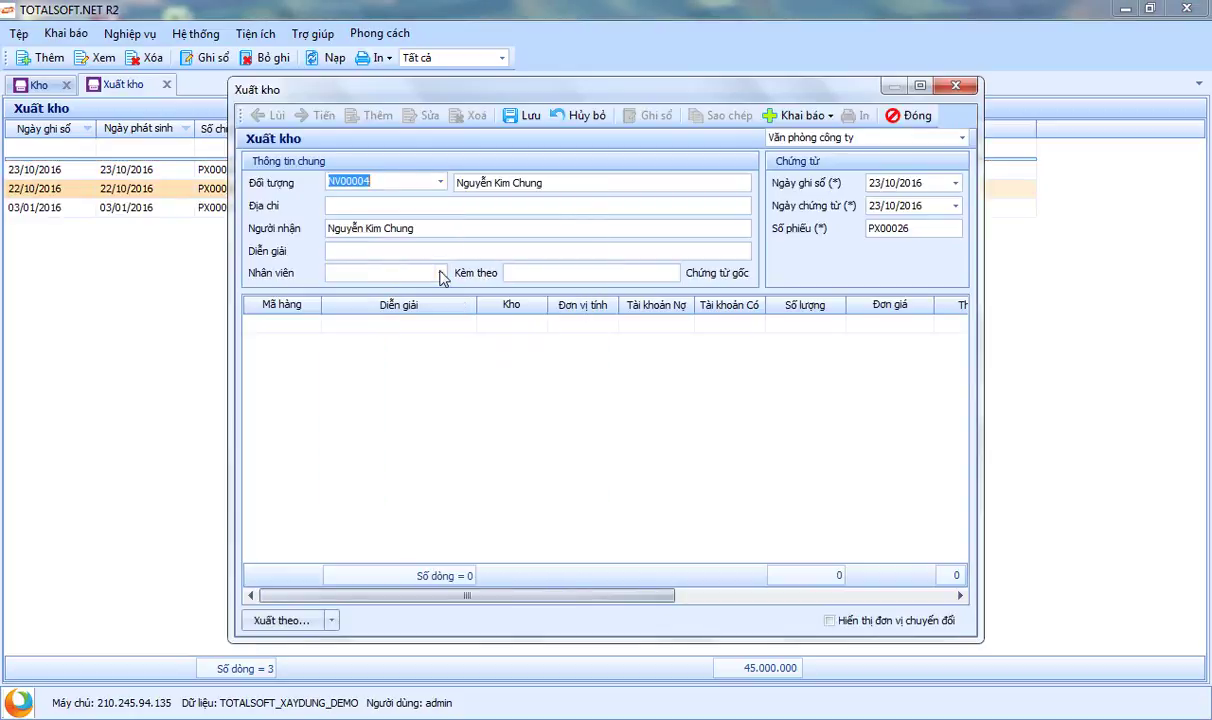
Step: Enter "Xuất phục vụ thi công công trình" as the voucher's Diễn giải
left_click(405, 250)
type("Xuất hương")
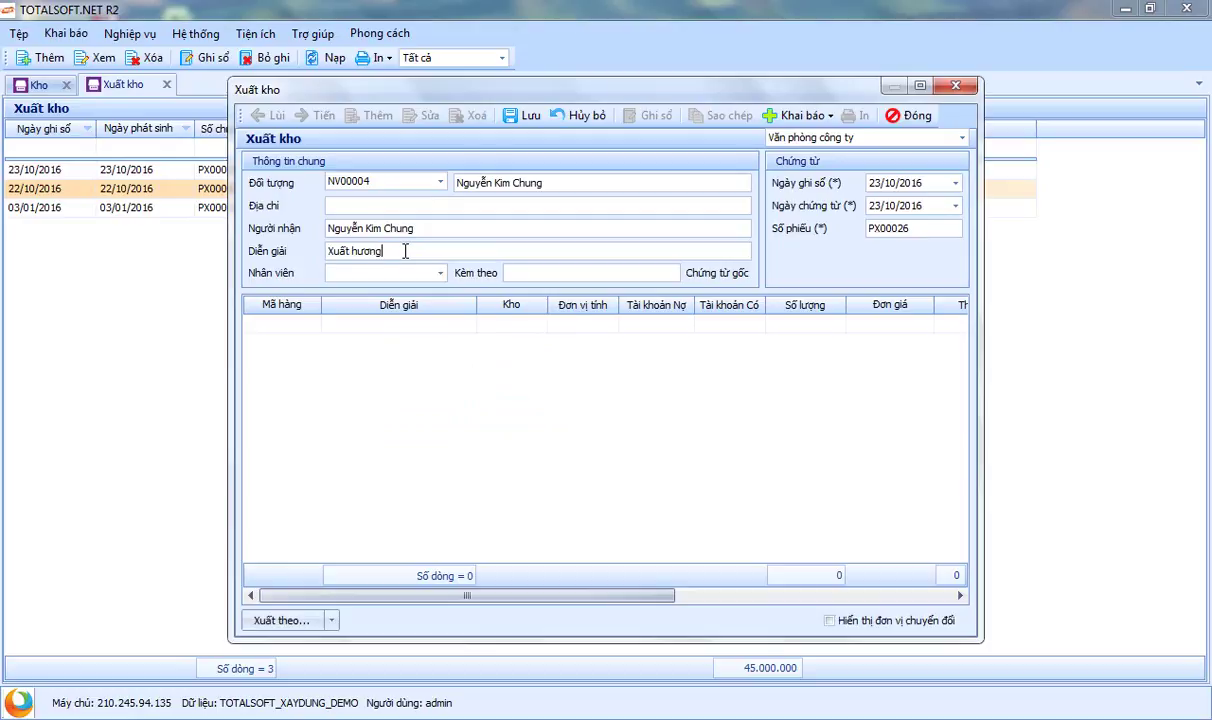
key("BackSpace")
key("BackSpace")
key("BackSpace")
type("phục")
type(" thi")
key("BackSpace")
key("BackSpace")
type("vụ thi c")
type("ông tr")
type("ogn t")
key("BackSpace")
key("BackSpace")
key("BackSpace")
type("ông trình")
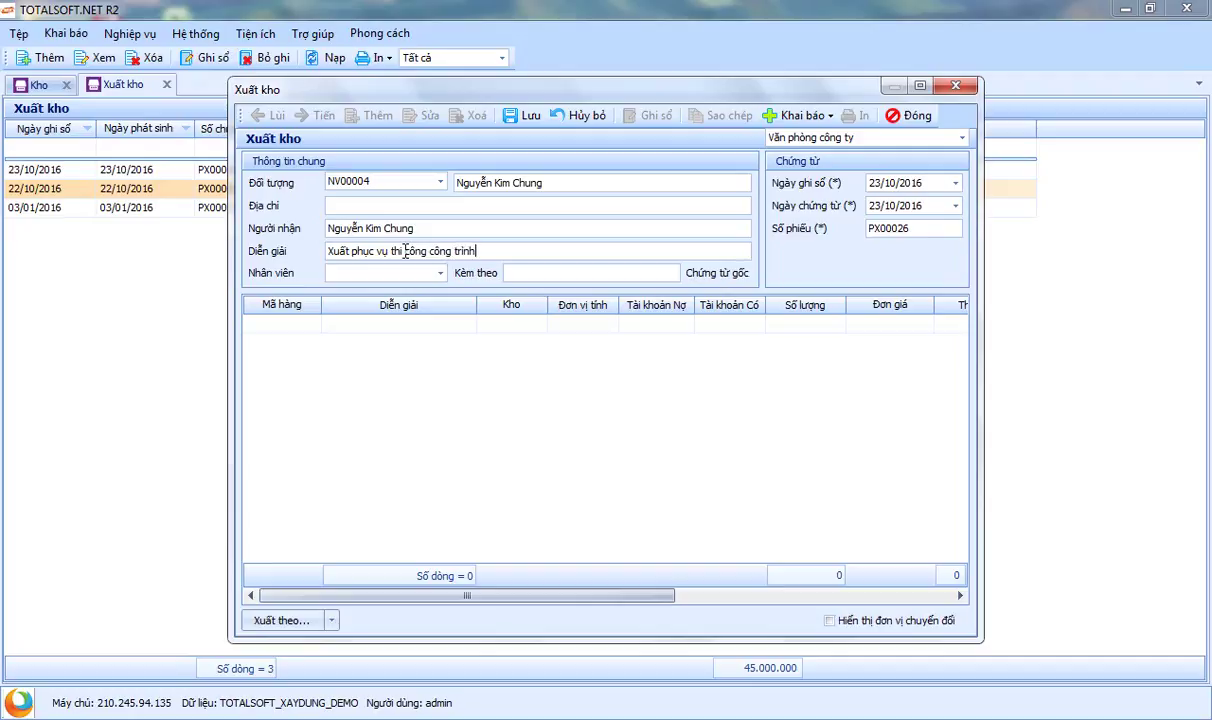
Step: Add item VLC0001 (Thép Phi 16) as the first detail line of the voucher
key("Tab")
key("Tab")
key("Tab")
key("Tab")
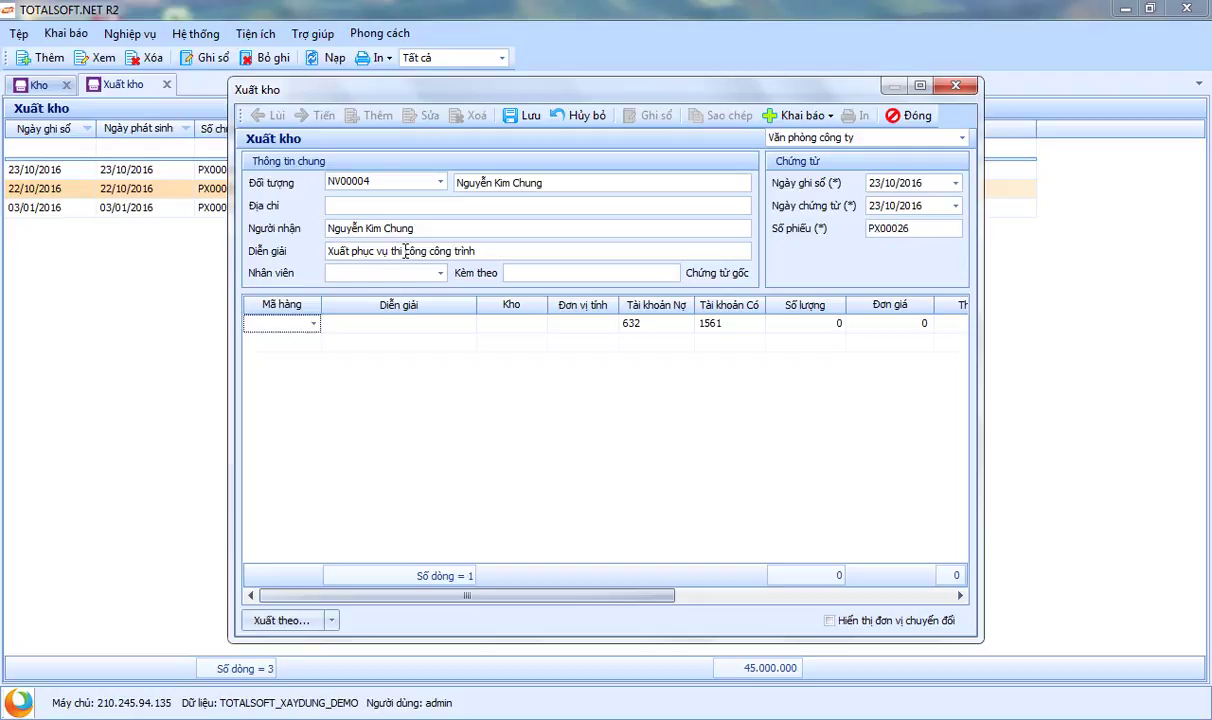
left_click(314, 324)
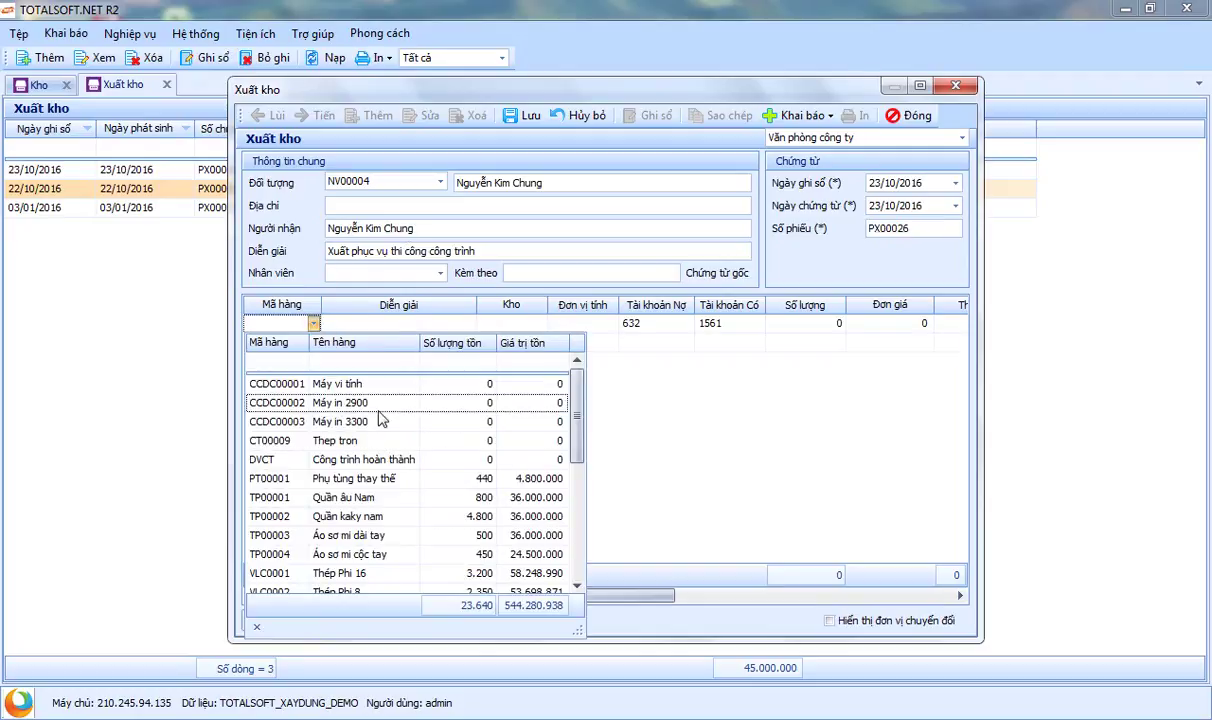
scroll(390, 470, "down", 1)
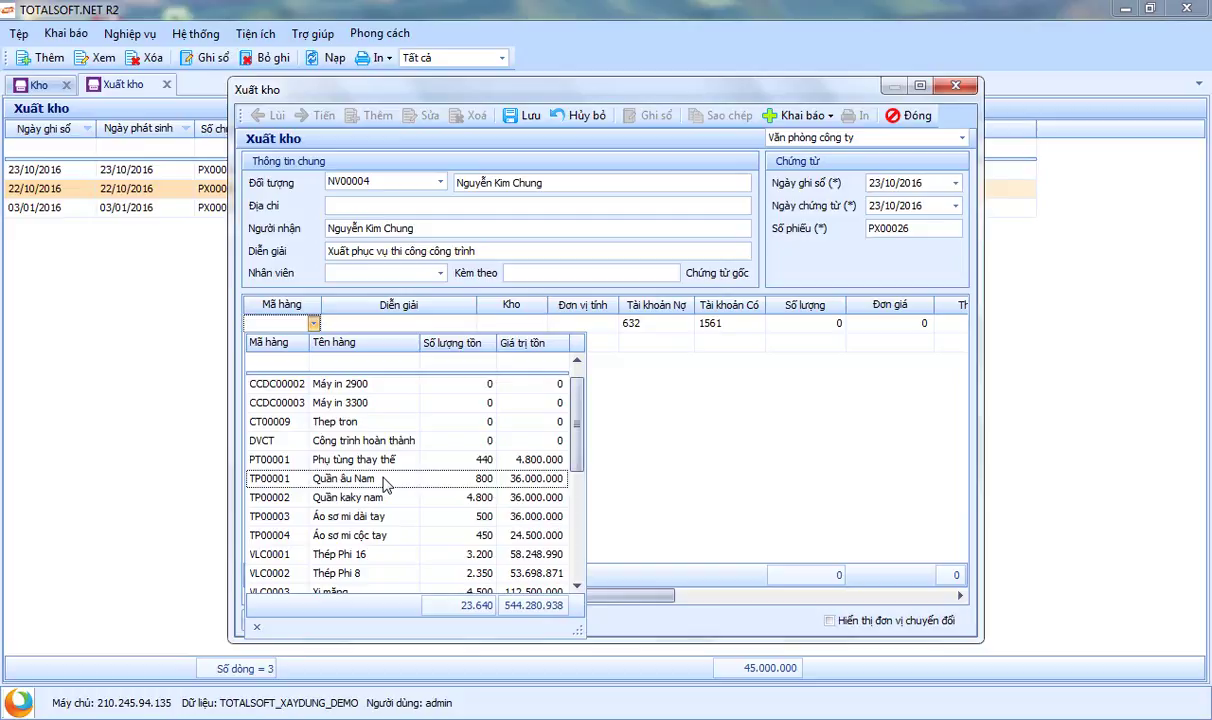
left_click(392, 558)
key("Tab")
key("Tab")
key("Tab")
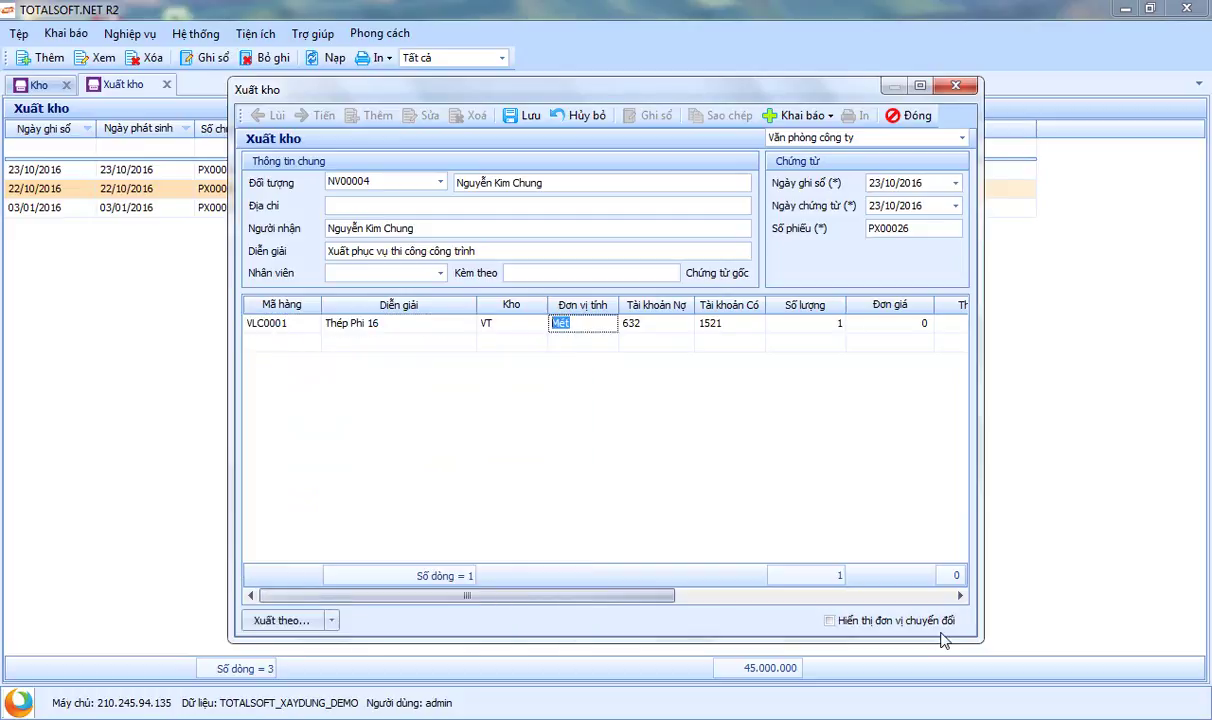
Step: Set the Tài khoản Nợ of the Thép Phi 16 line to 6211
key("Tab")
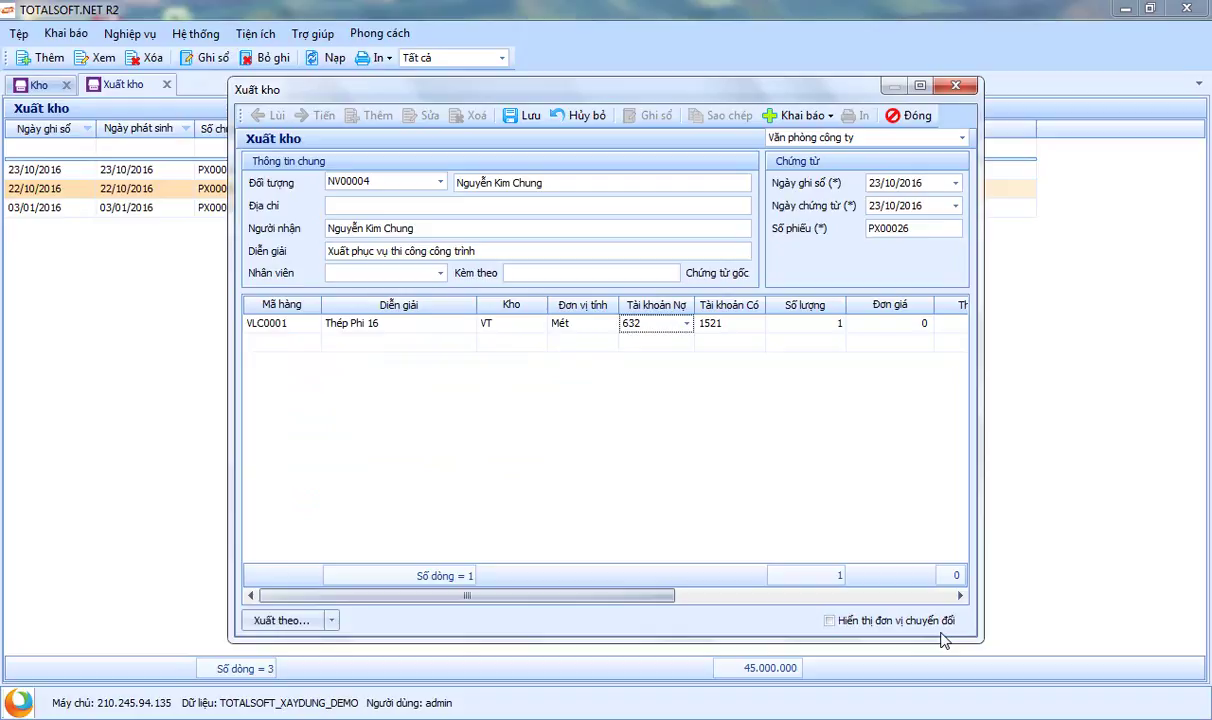
type("6211")
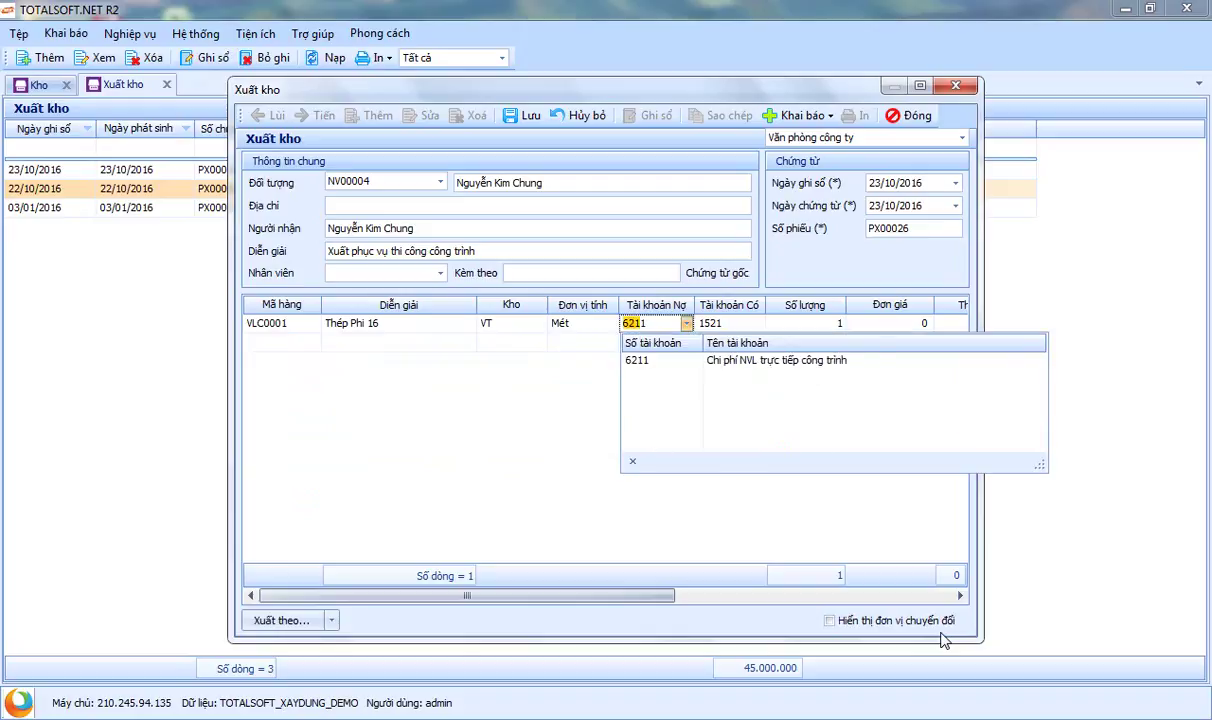
key("Return")
key("Tab")
key("Tab")
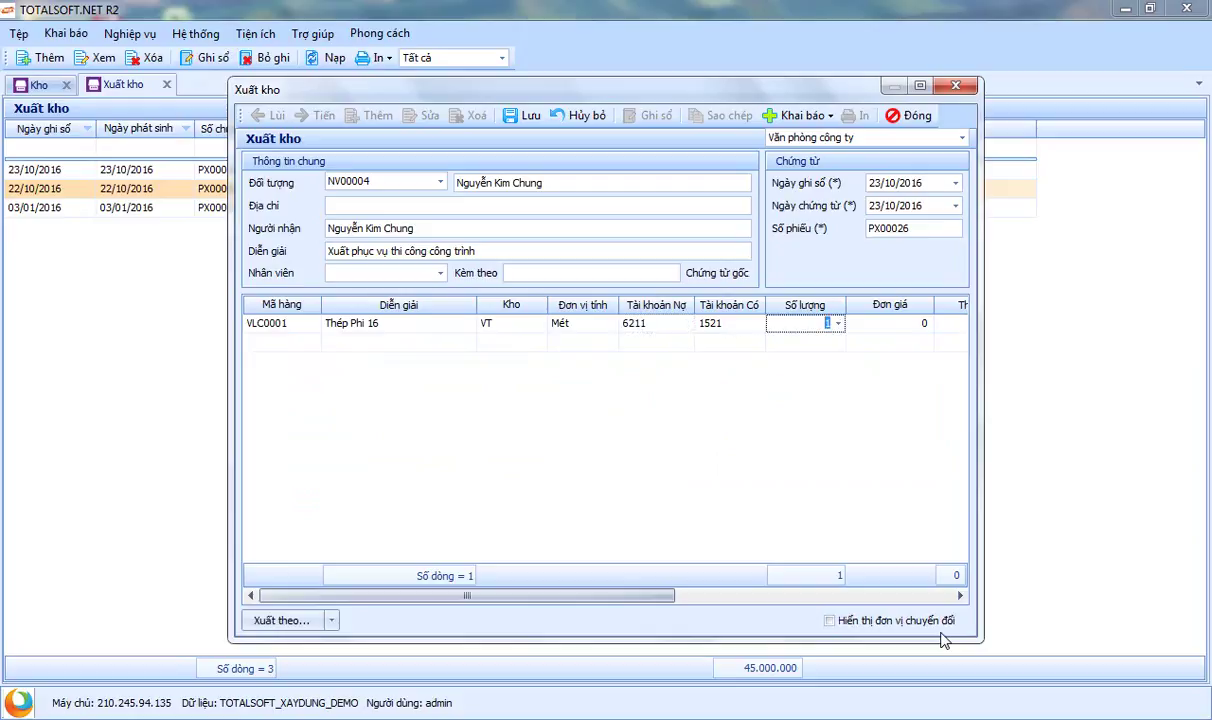
Step: Clear the detail line's Mã hàng and reselect VLC0001 (Thép Phi 16)
left_click(290, 322)
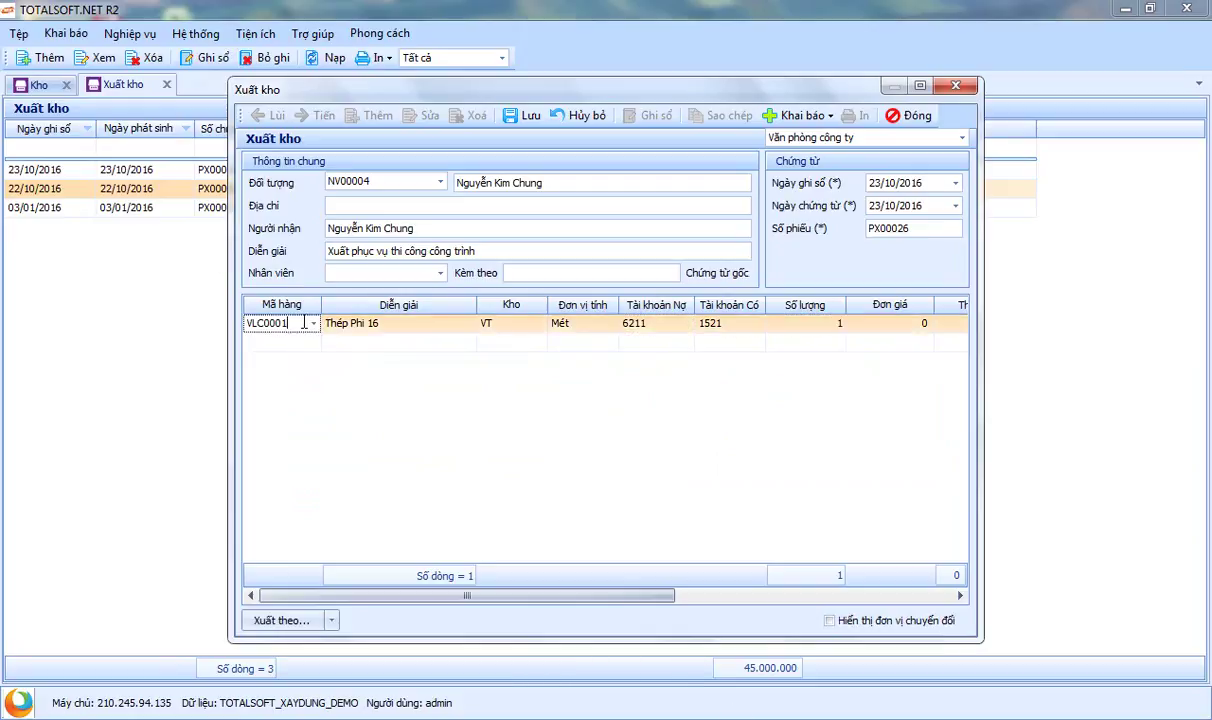
key("ctrl+a")
key("BackSpace")
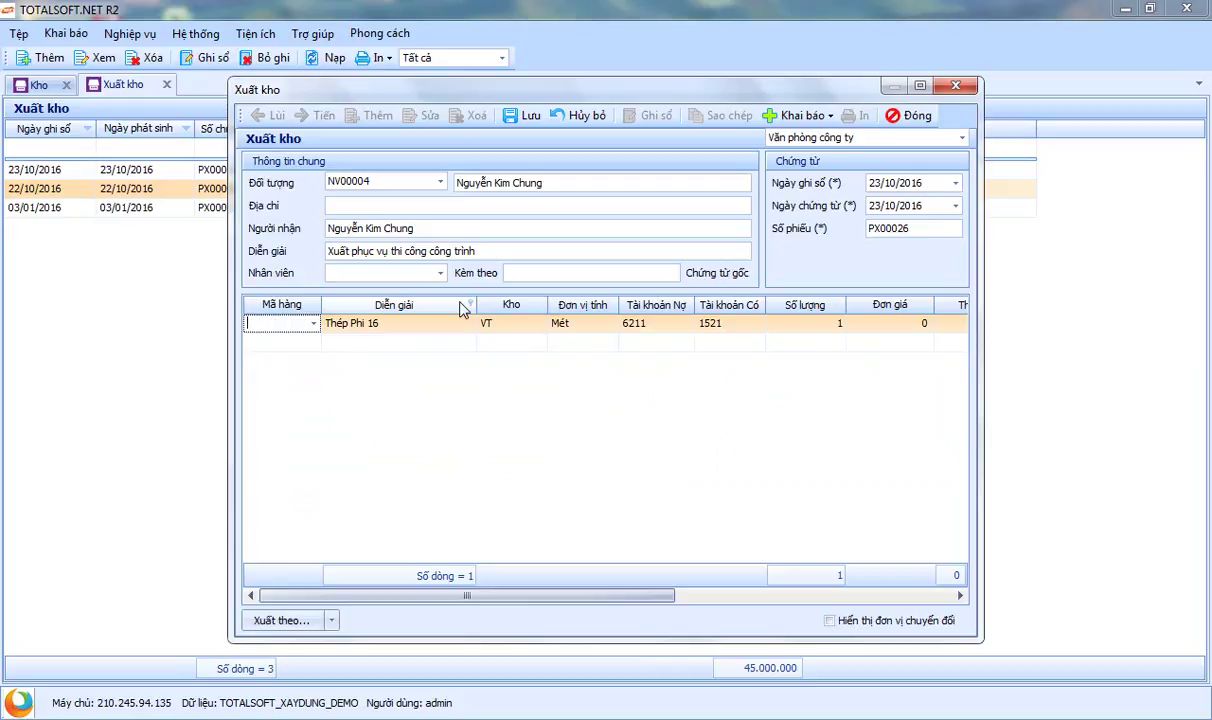
left_click(308, 321)
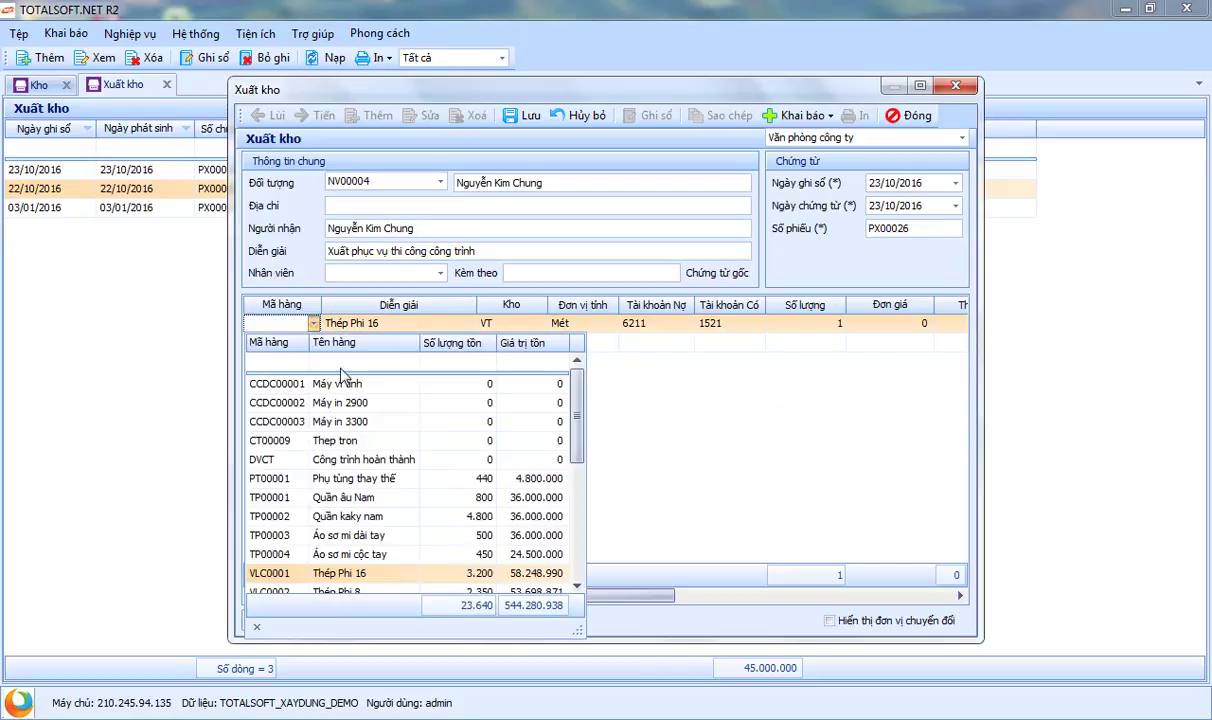
left_click(493, 574)
Step: Set the Số lượng of the Thép Phi 16 line to 500
key("Tab")
key("Tab")
key("Tab")
key("Tab")
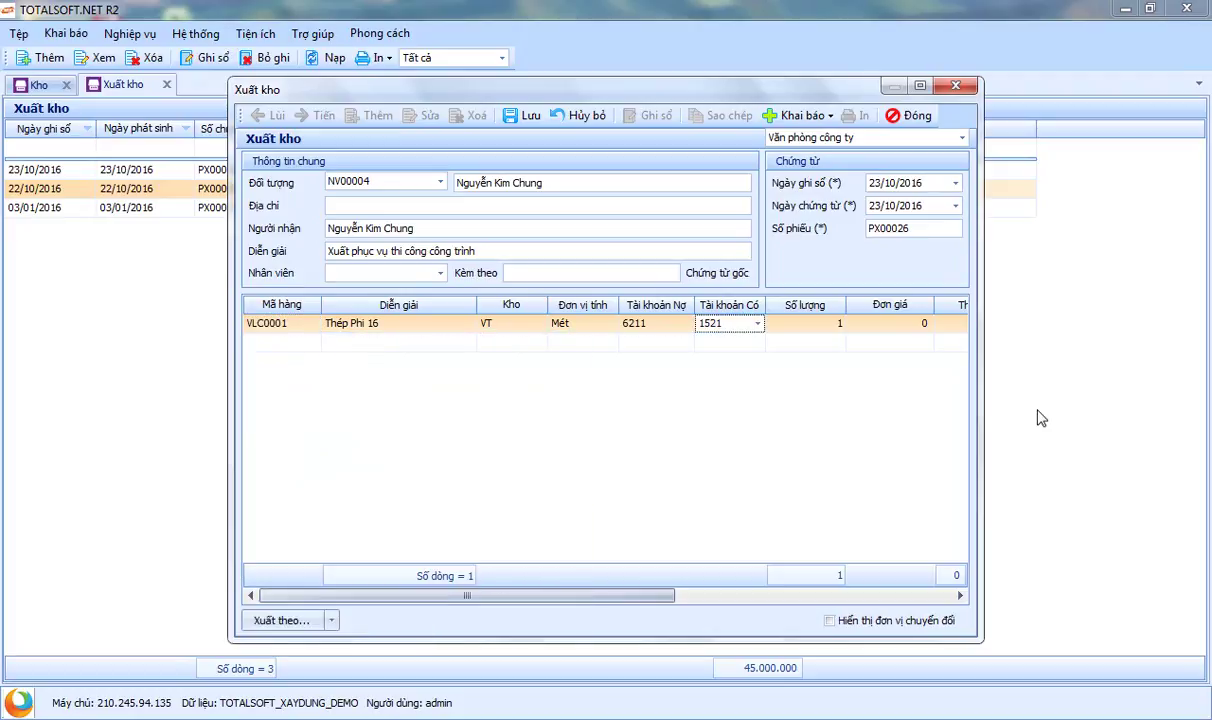
key("Tab")
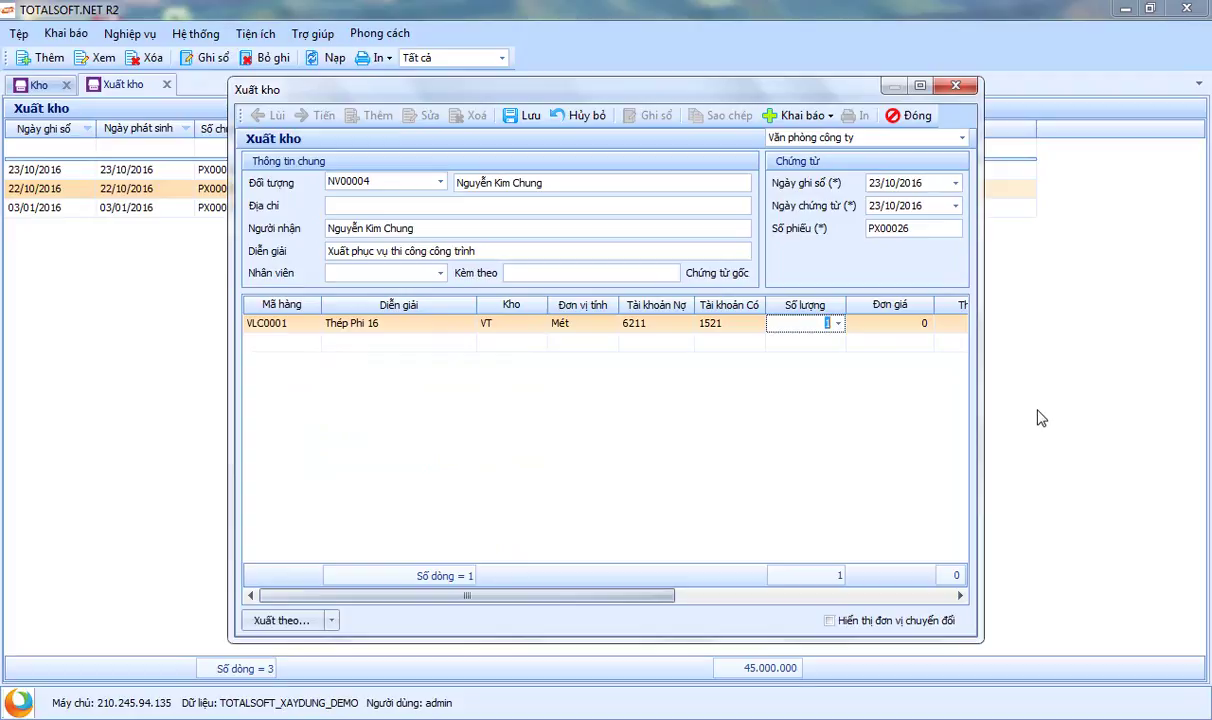
type("5000")
key("Tab")
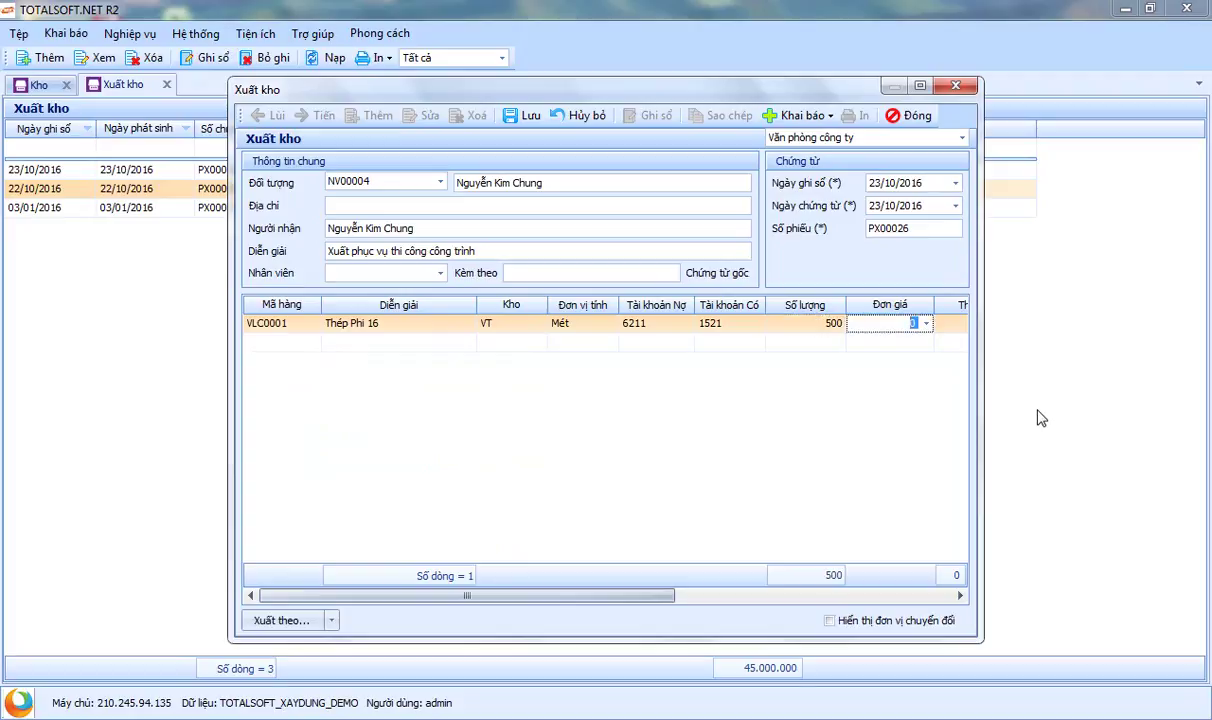
Step: Set the Khoản mục CP of the Thép Phi 16 line to NVLTT, direct materials cost
key("Tab")
key("Tab")
key("Tab")
key("Tab")
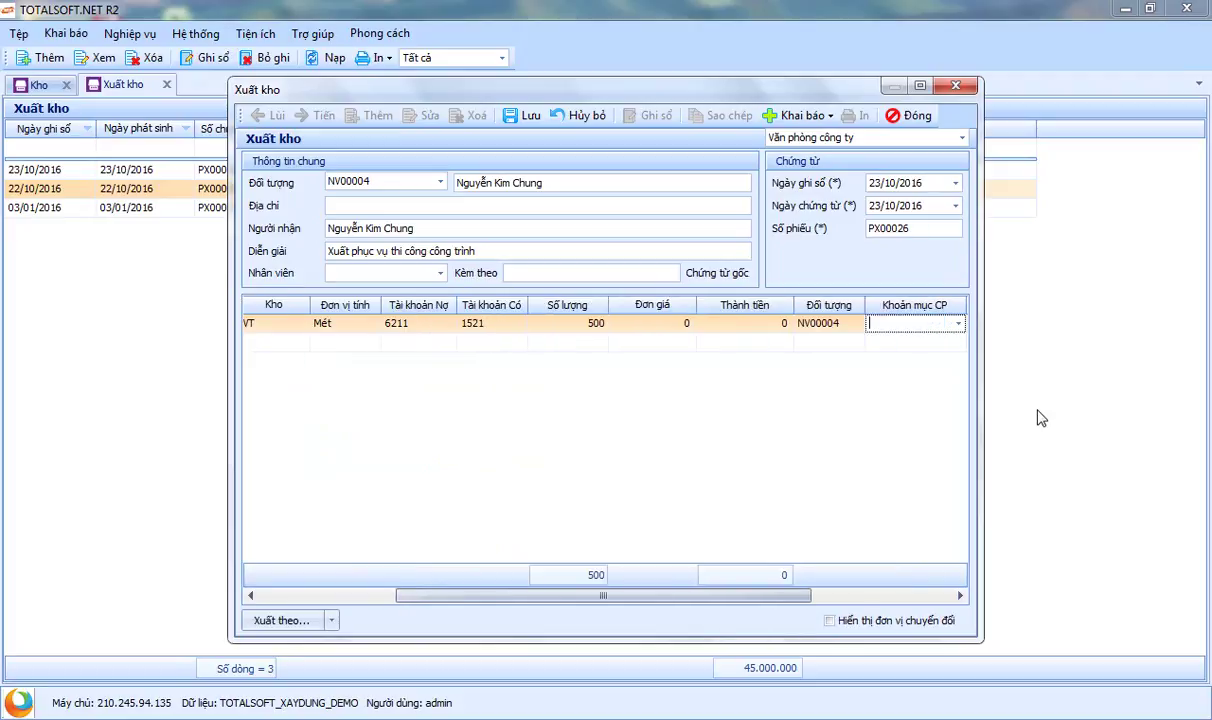
left_click(830, 323)
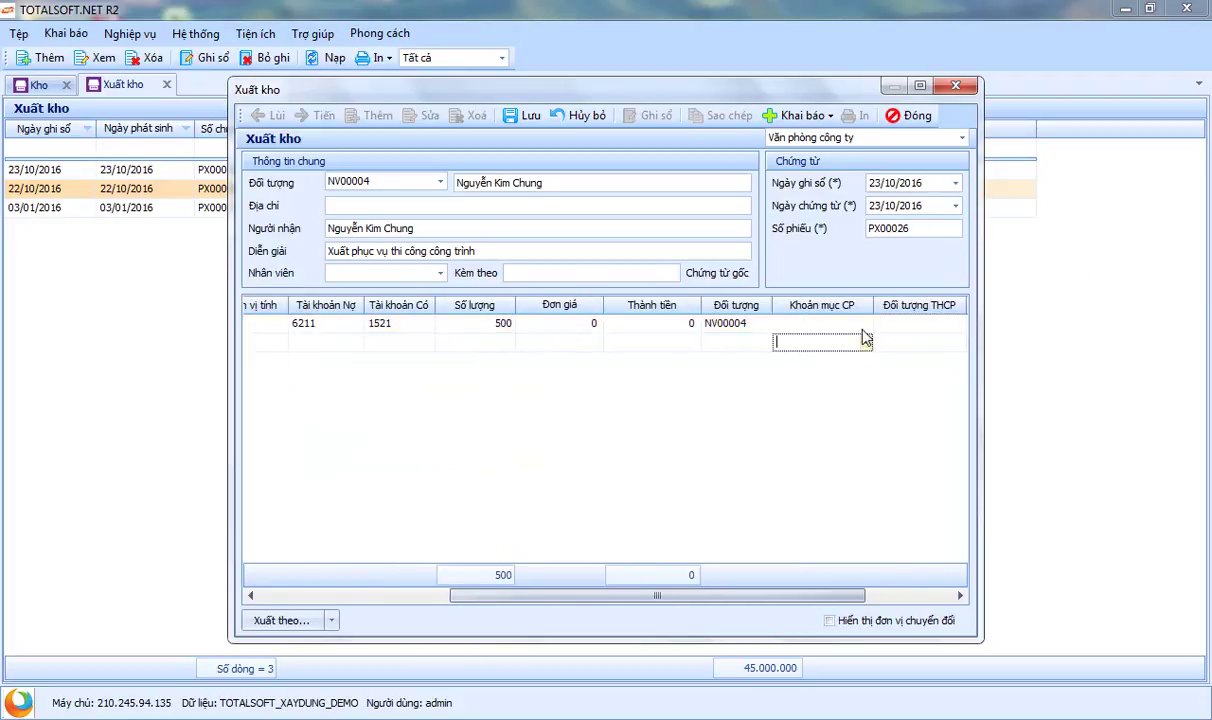
left_click(866, 325)
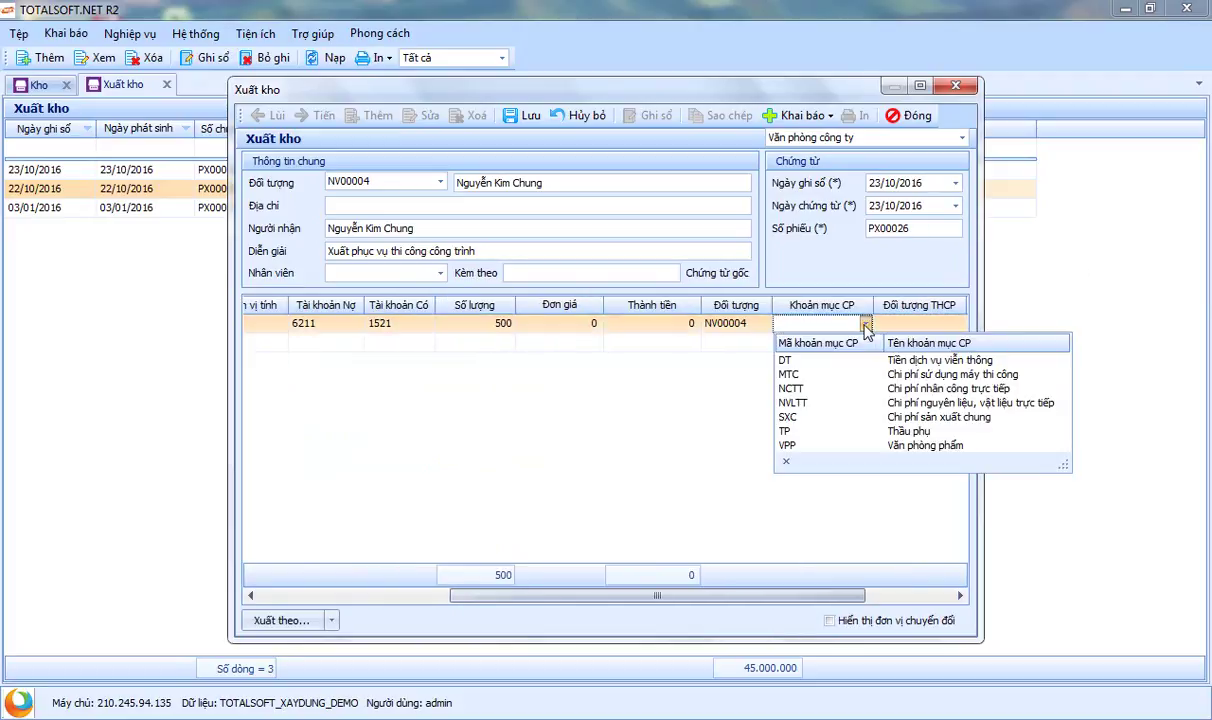
left_click(860, 403)
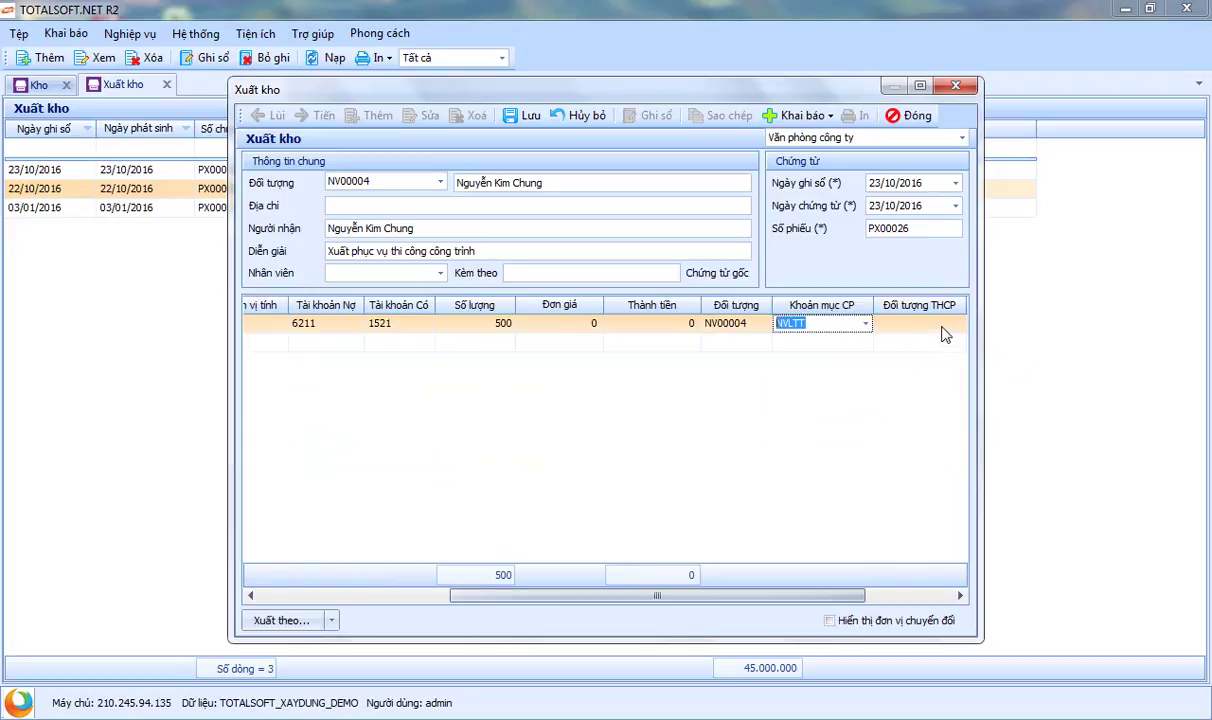
Step: Assign the Thép Phi 16 line to cost object (Đối tượng THCP) CT0001, Công trình ABC
left_click(920, 323)
left_click(958, 325)
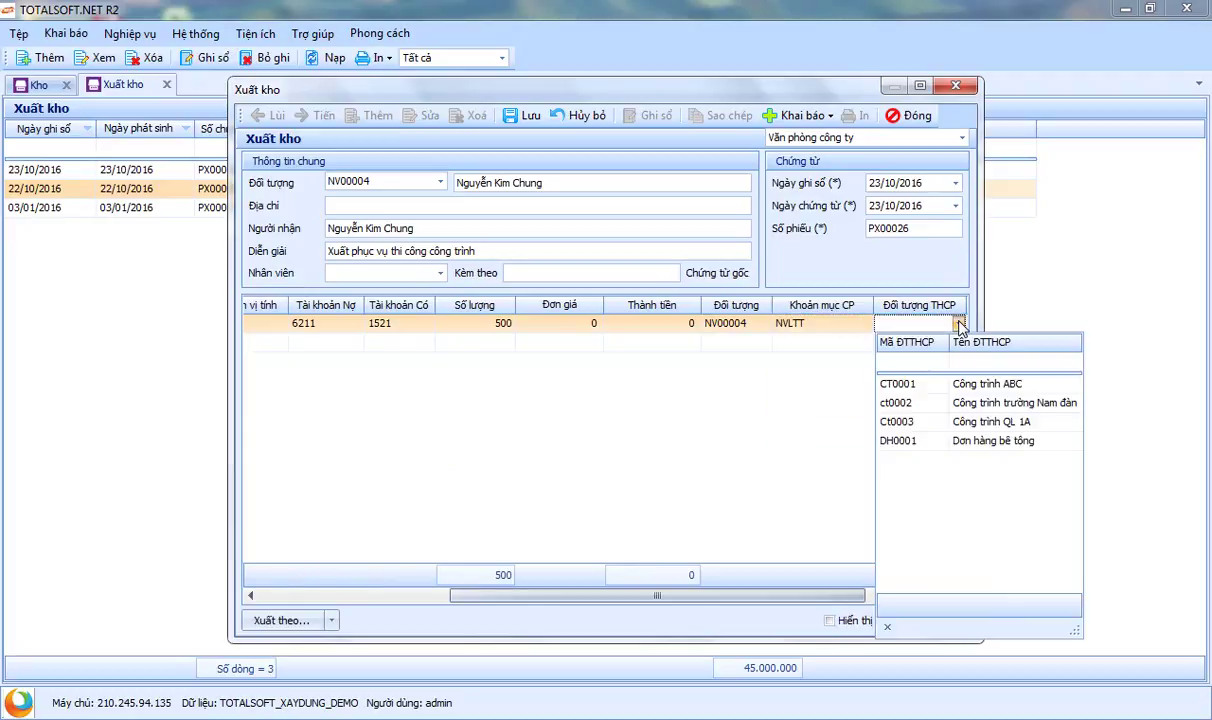
left_click(990, 393)
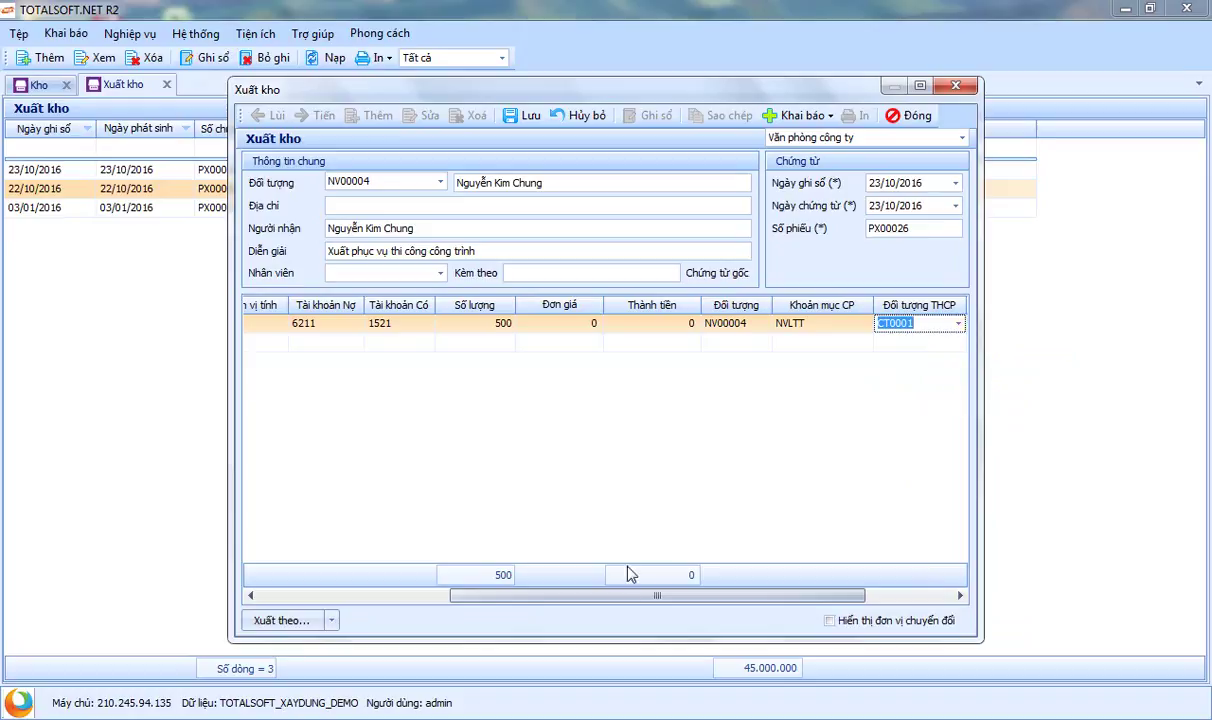
Step: Review the warehouses that can be chosen as Kho for the Thép Phi 16 line
left_click_drag(652, 594, 470, 596)
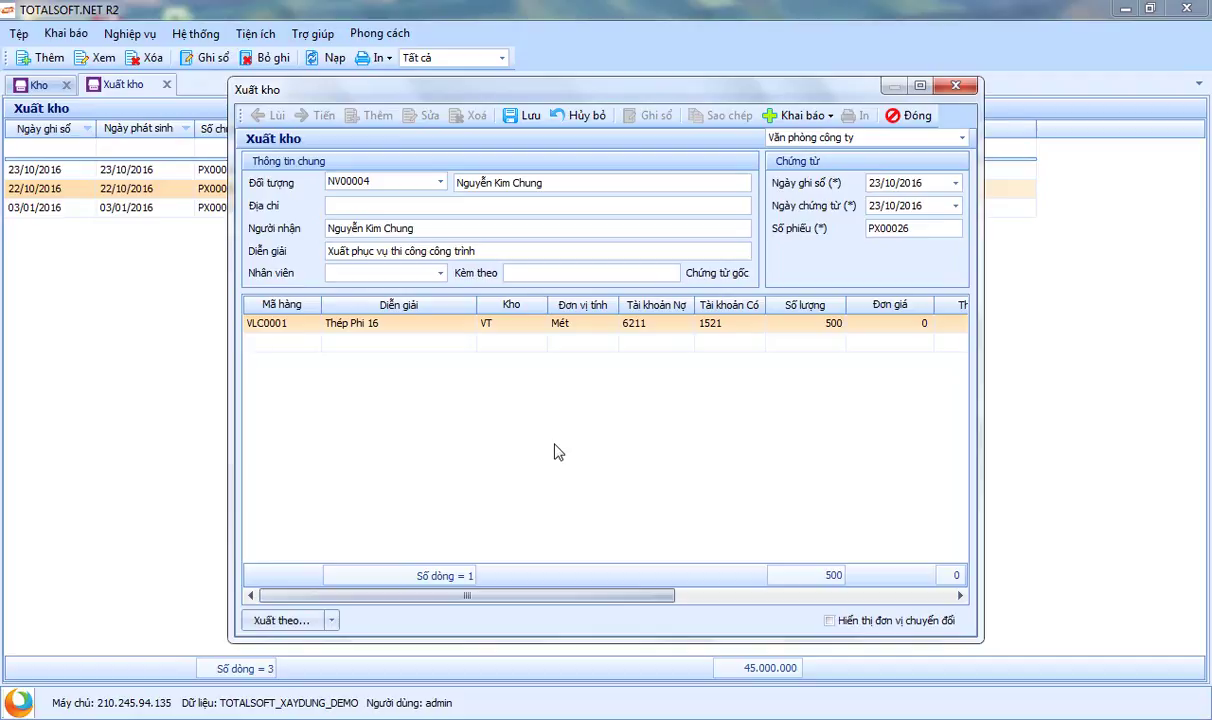
left_click(541, 331)
left_click(541, 330)
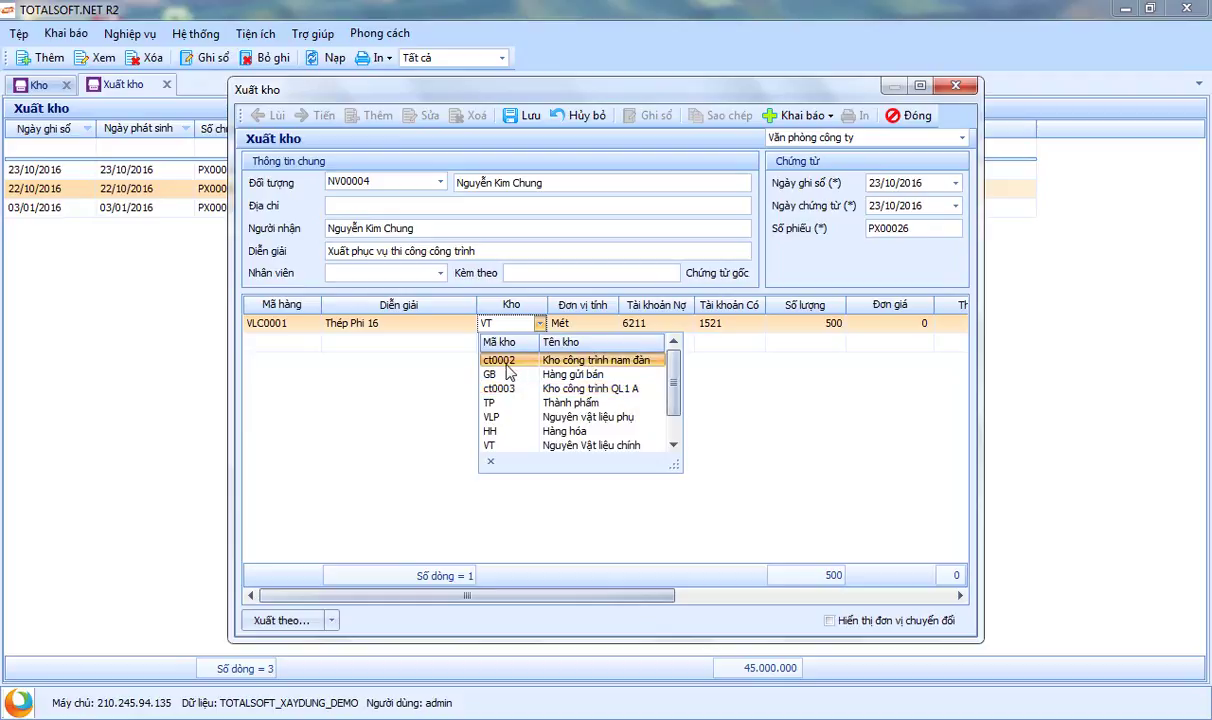
left_click(336, 342)
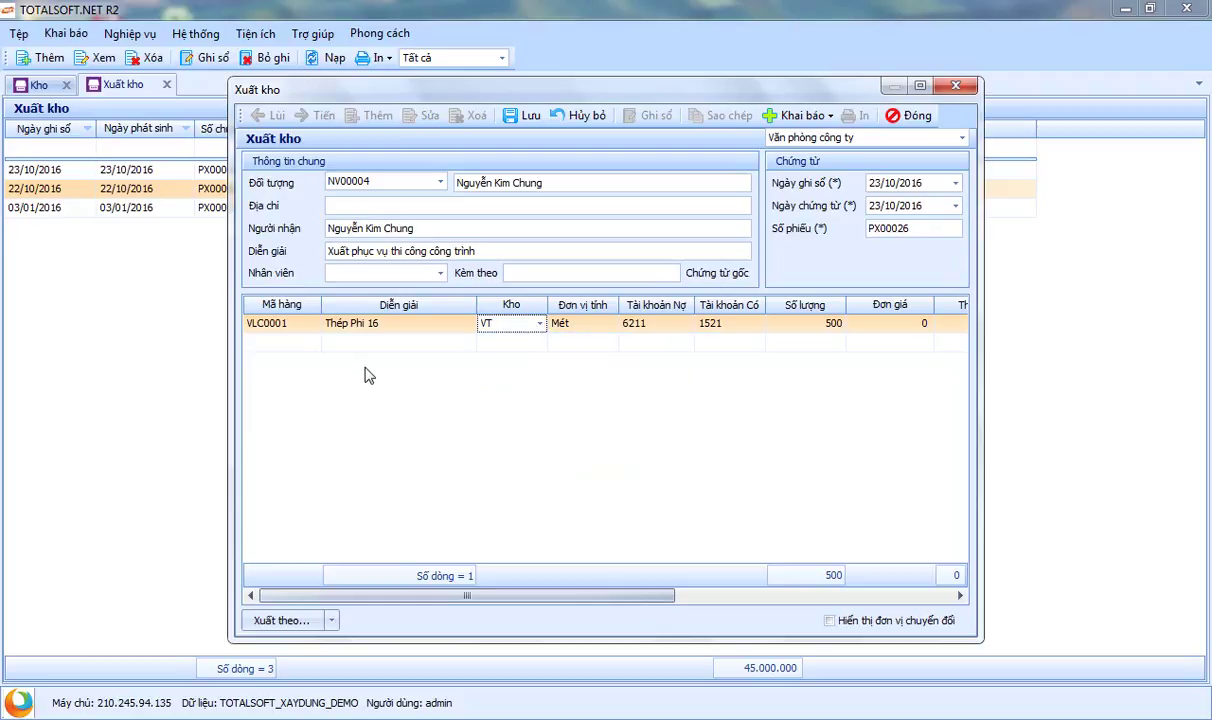
left_click_drag(604, 95, 602, 92)
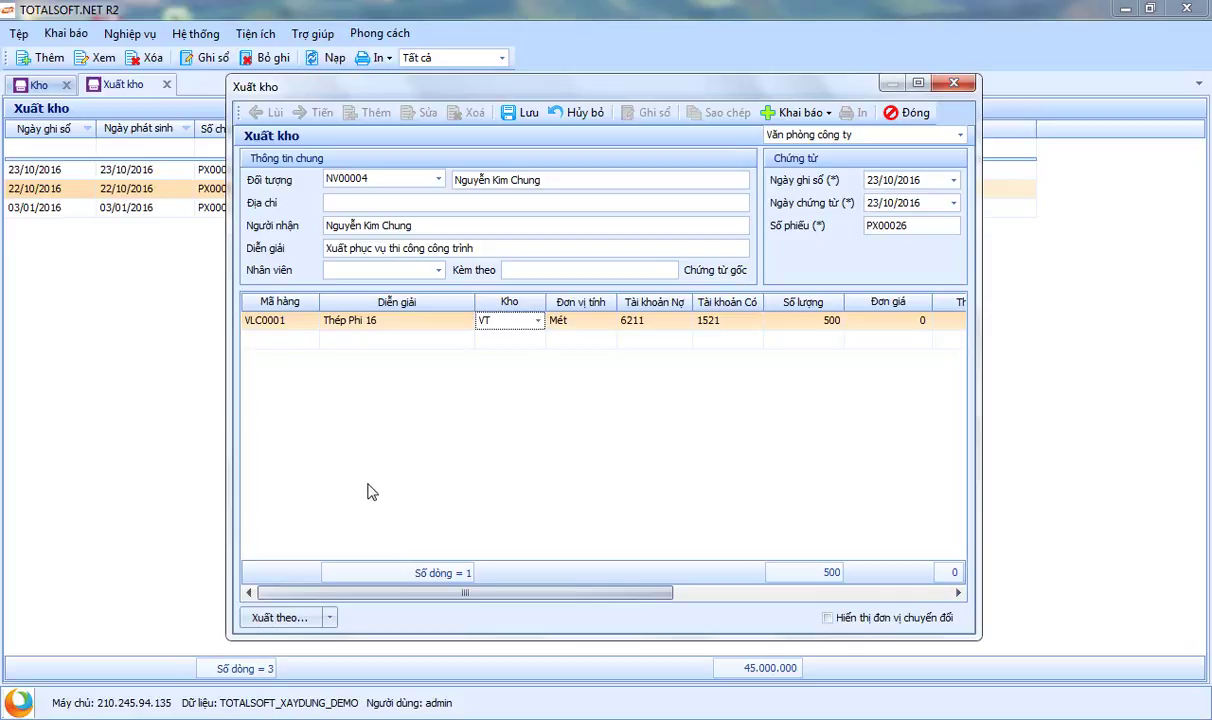
Step: Start issuing by receipt note (Xuất theo phiếu nhập) and load the receipts for the period Năm nay
left_click(330, 619)
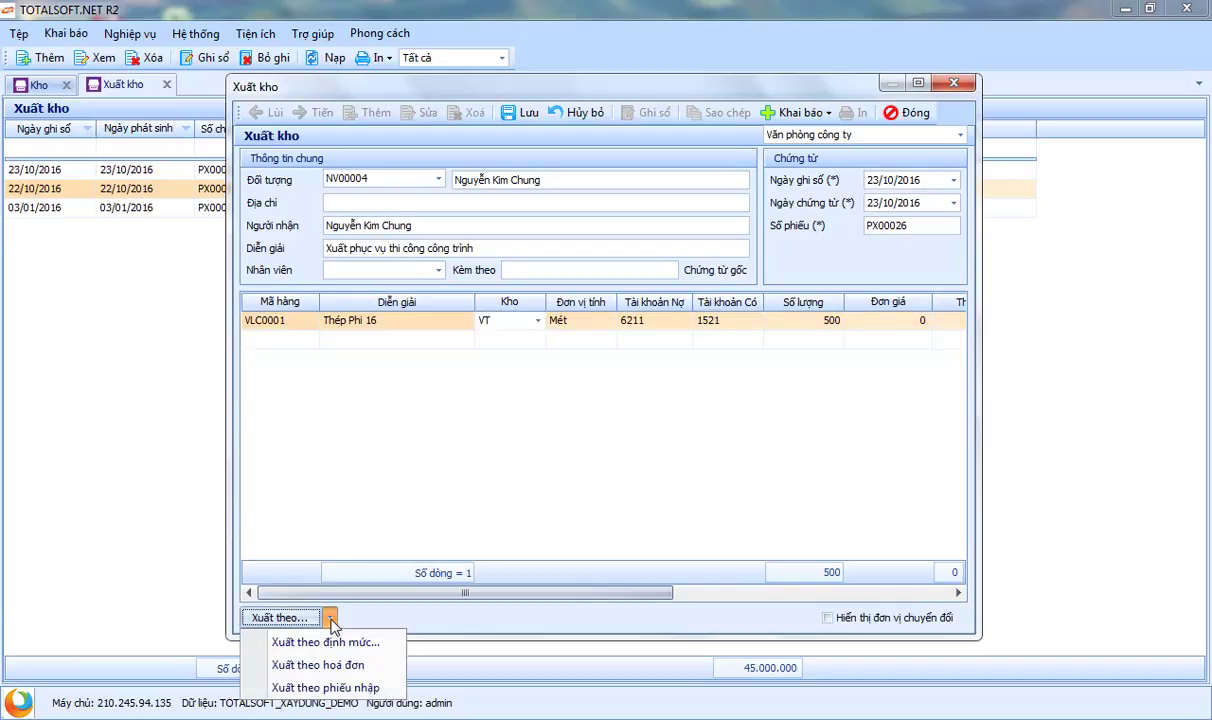
left_click(322, 688)
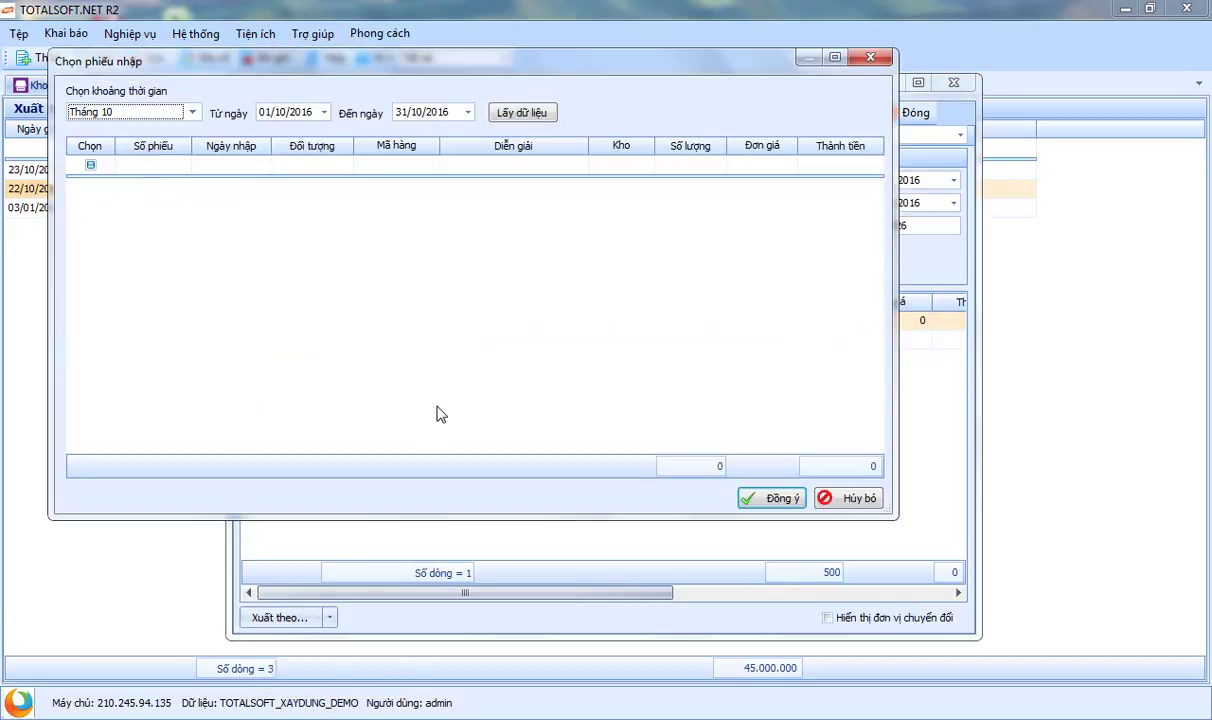
left_click(192, 112)
scroll(189, 157, "up", 3)
left_click(136, 132)
left_click(500, 113)
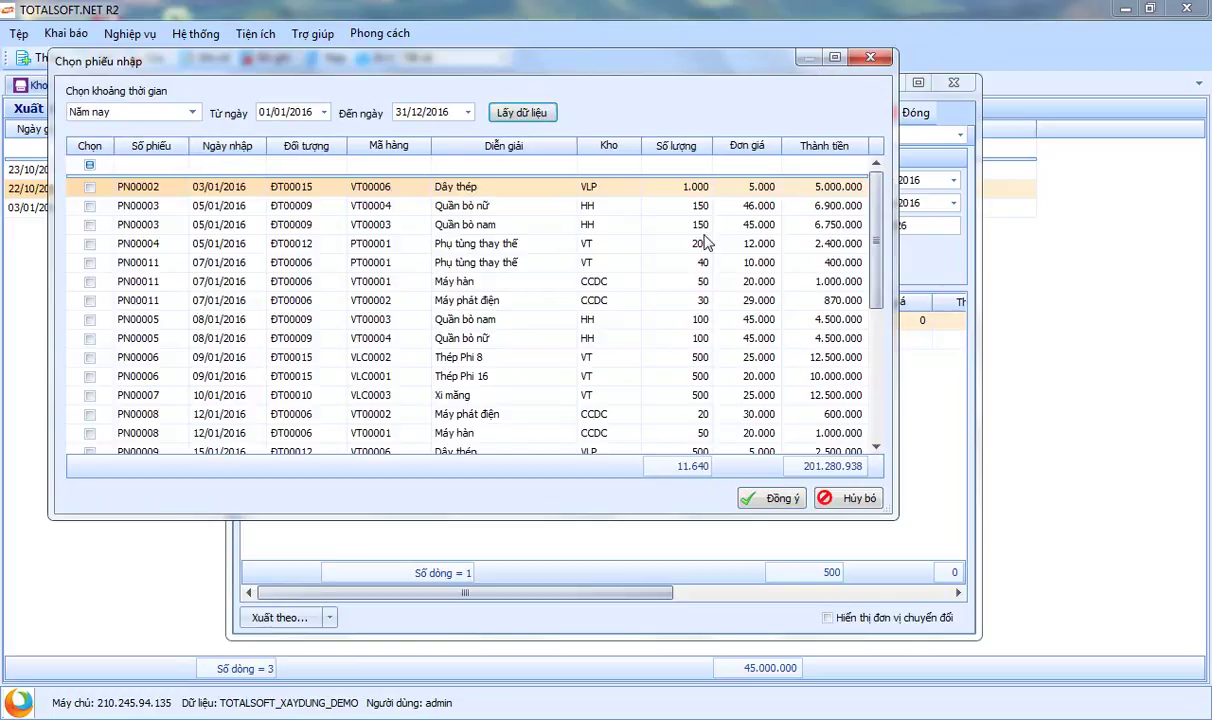
Step: Find and highlight the Thép Phi 8 (VLC0002) receipt line dated 09/01/2016 in the loaded receipts
left_click_drag(877, 245, 877, 370)
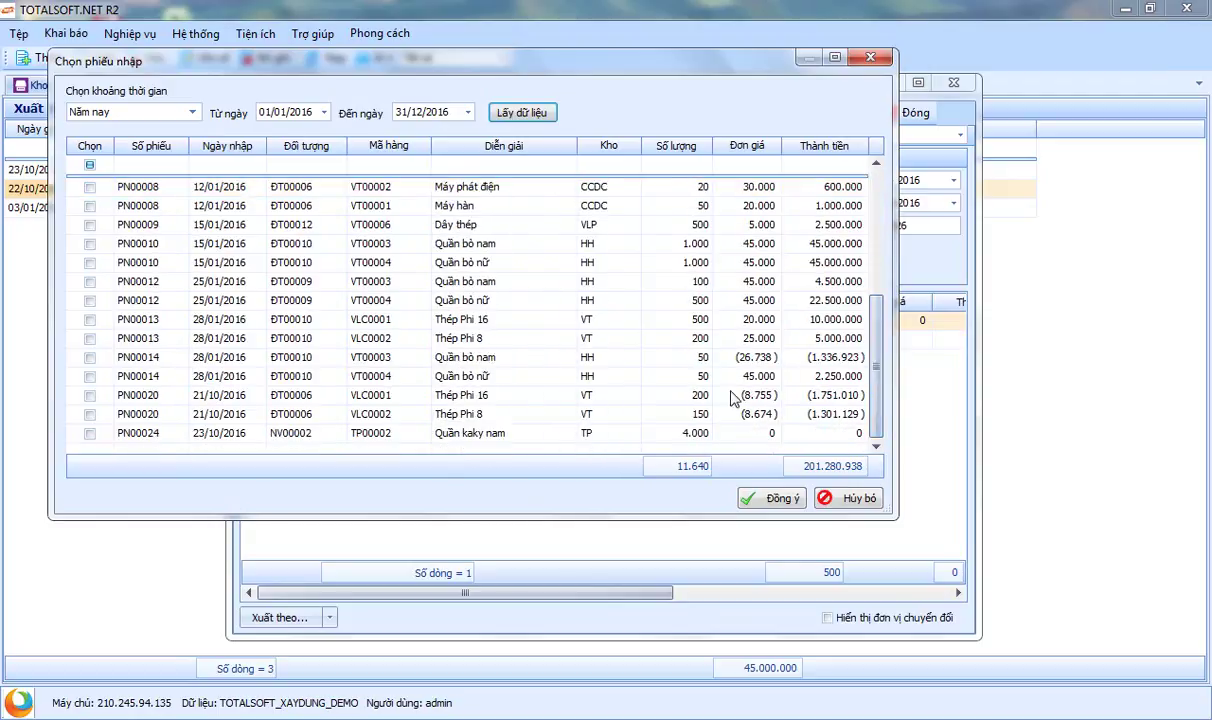
left_click_drag(877, 372, 877, 278)
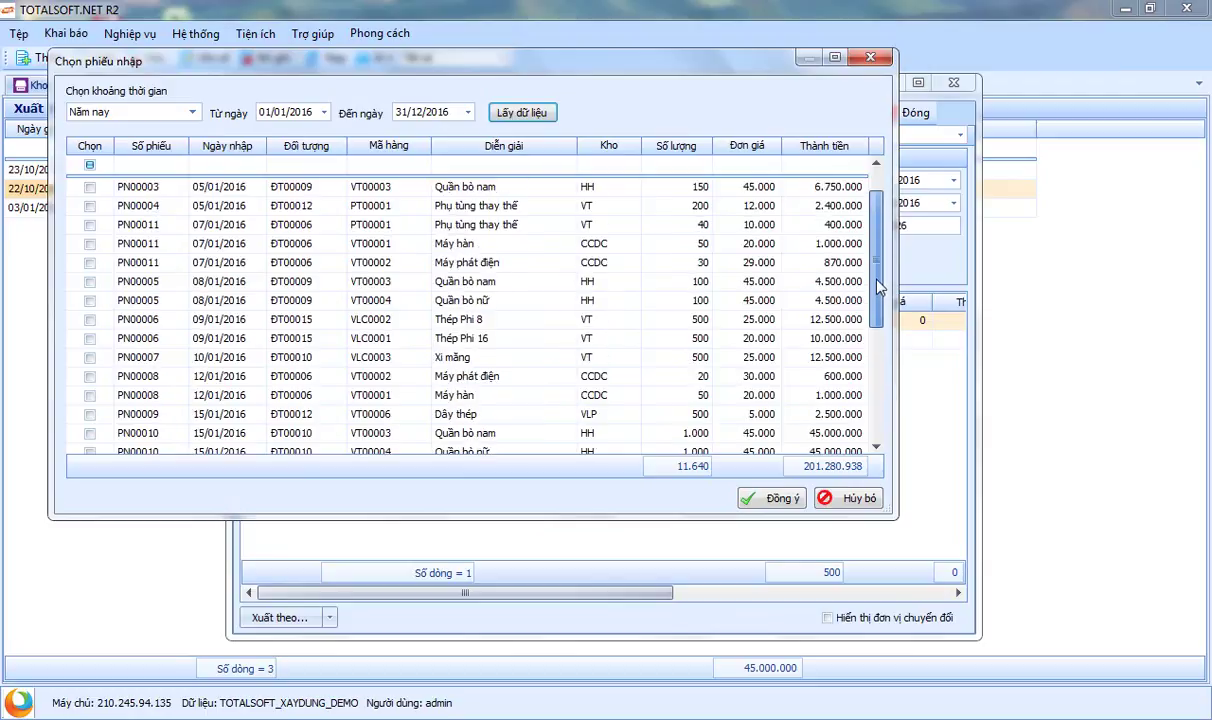
left_click(412, 320)
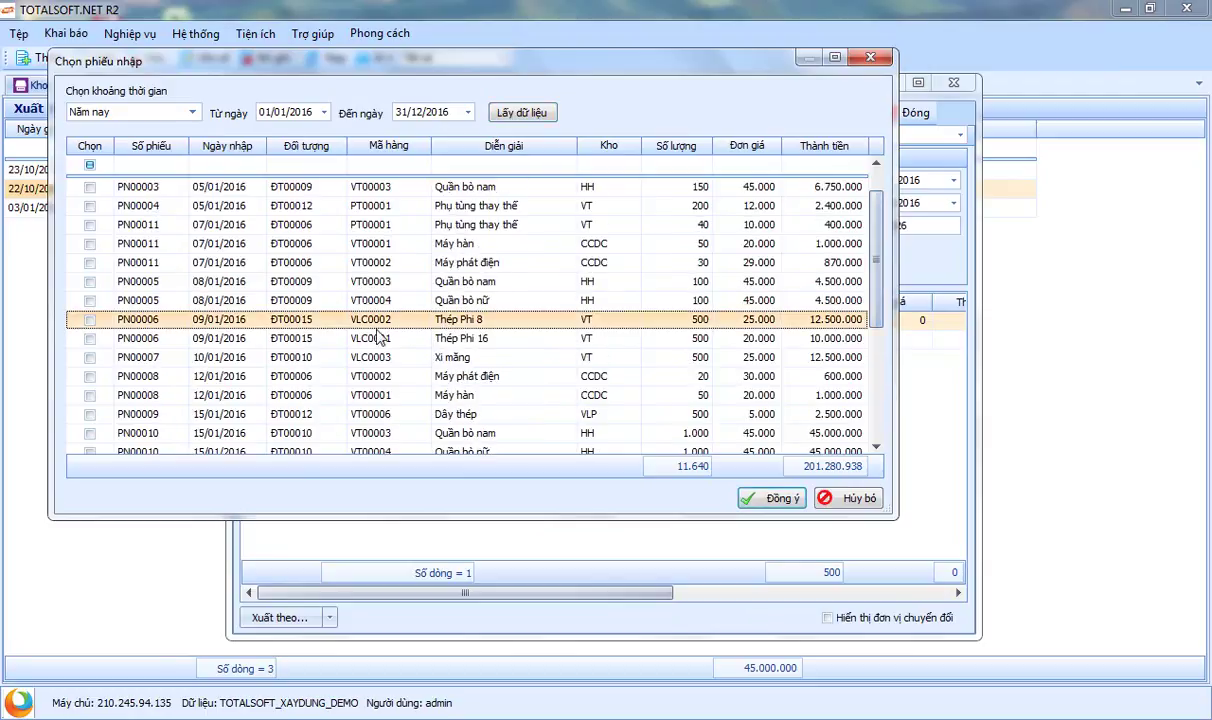
Step: Select the PN00006 lines Thép Phi 8 and Thép Phi 16 plus the PN00013 line Thép Phi 16, and load them into the issue voucher
left_click(305, 337)
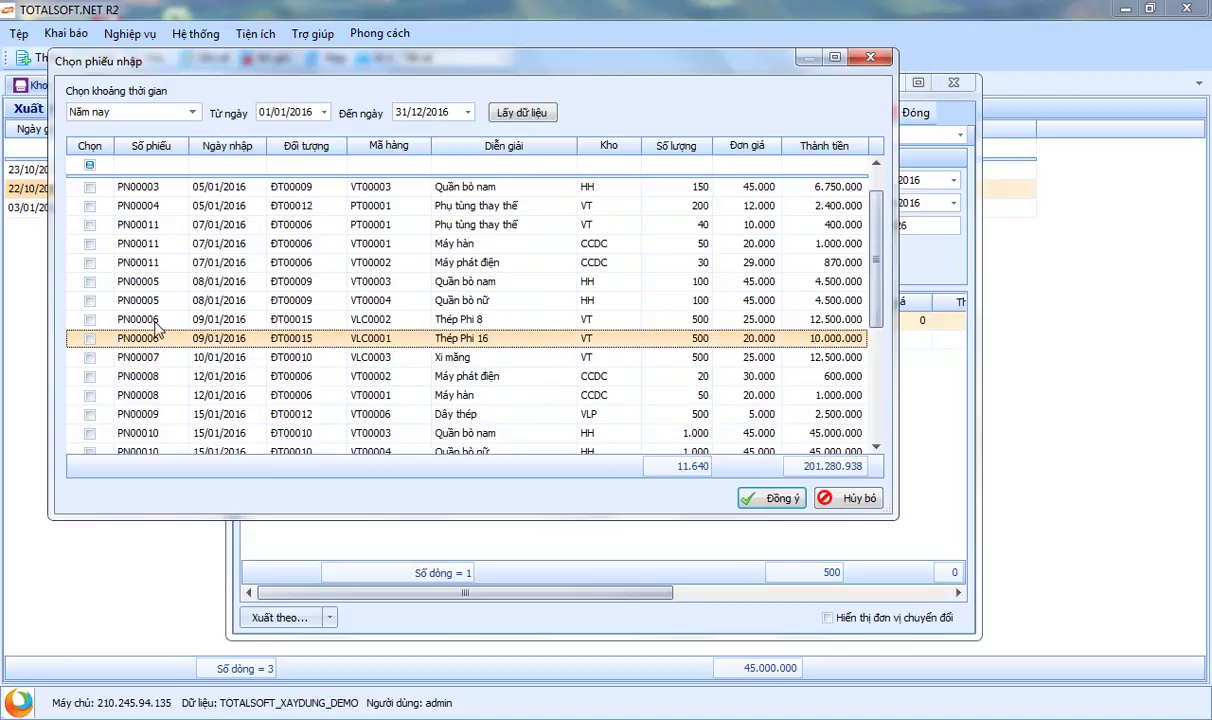
left_click(89, 319)
left_click(89, 338)
left_click_drag(880, 290, 870, 405)
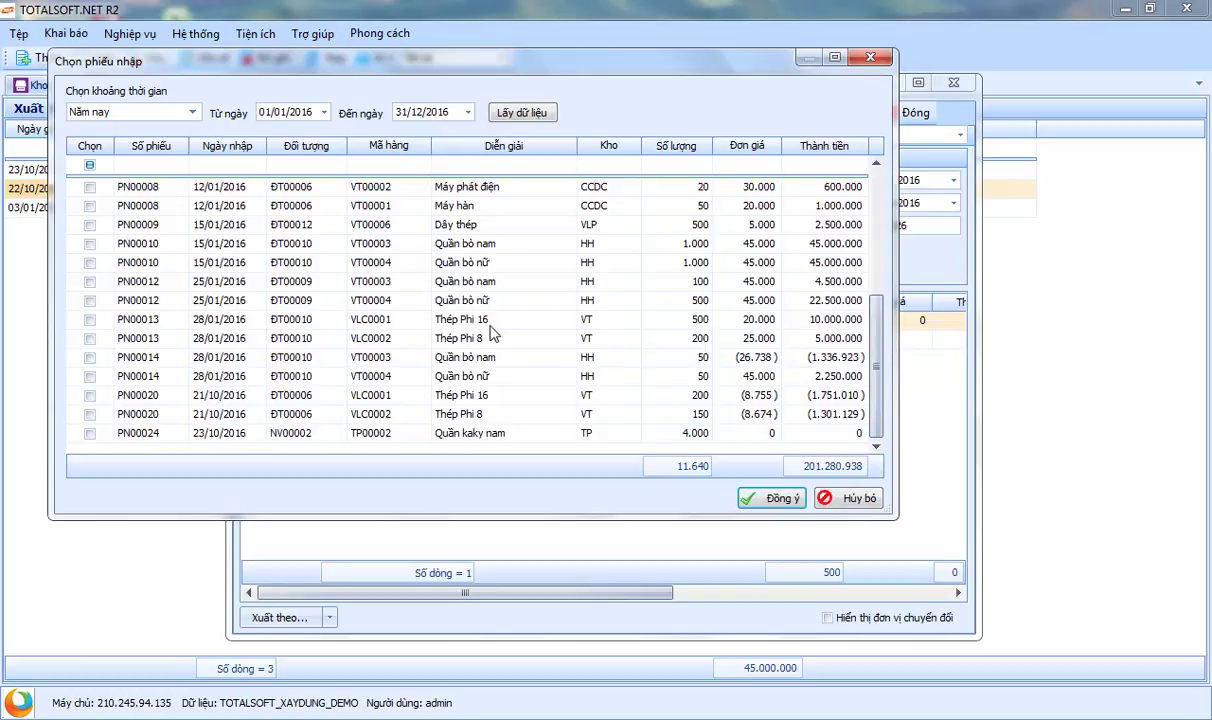
left_click(453, 316)
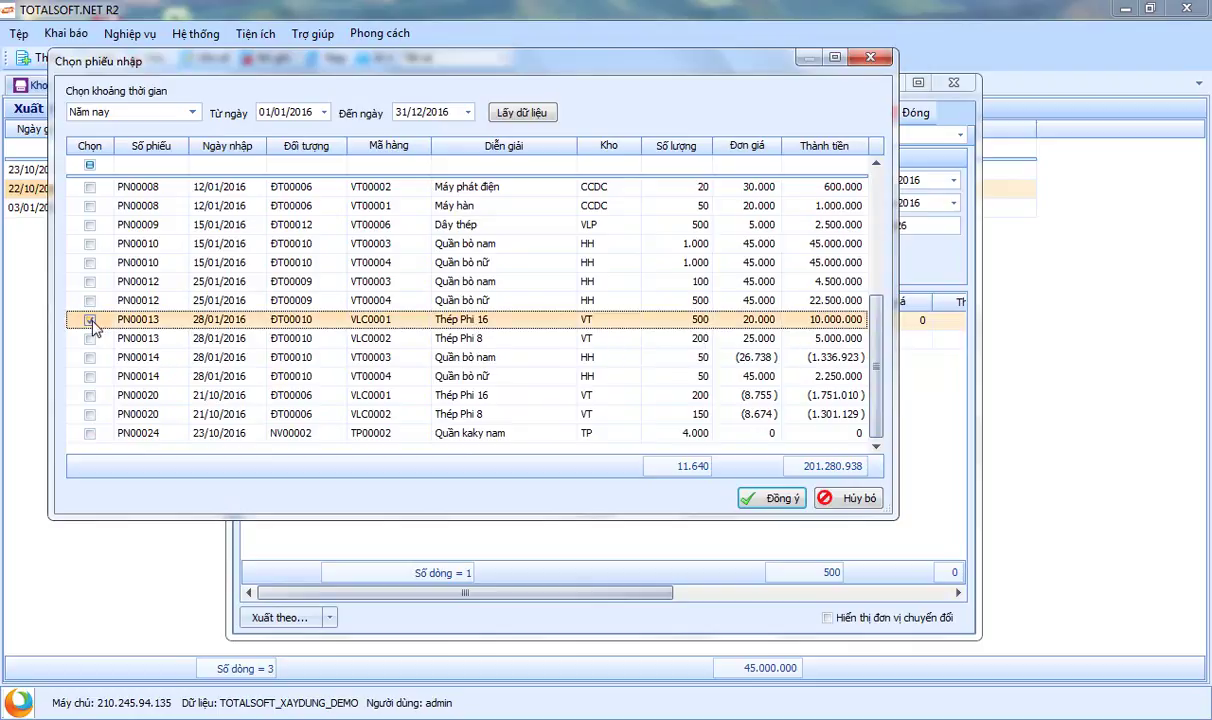
scroll(881, 352, "up", 1)
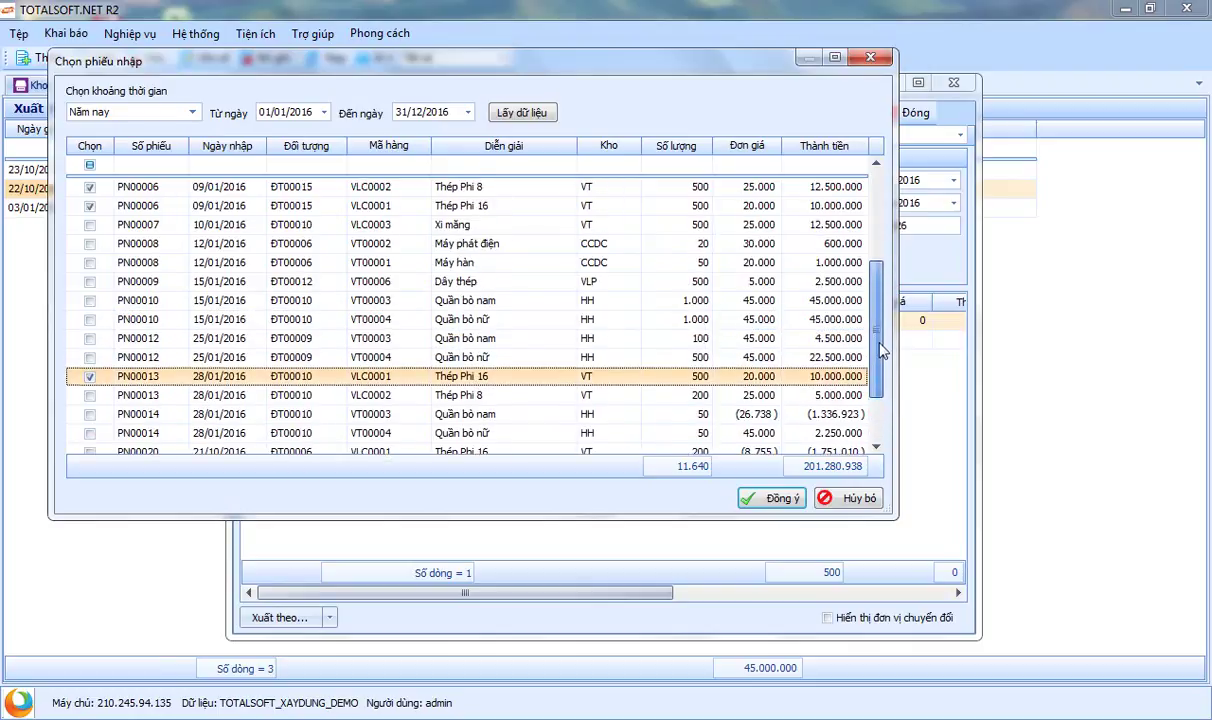
scroll(880, 345, "up", 1)
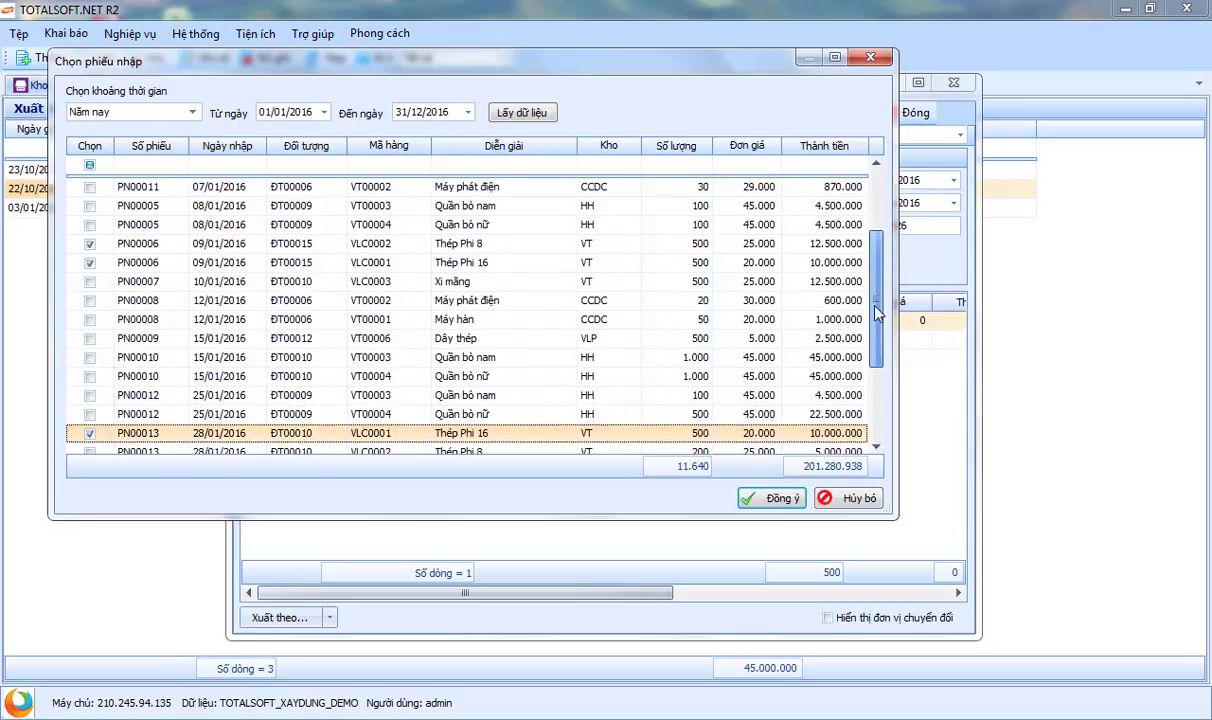
scroll(877, 348, "down", 1)
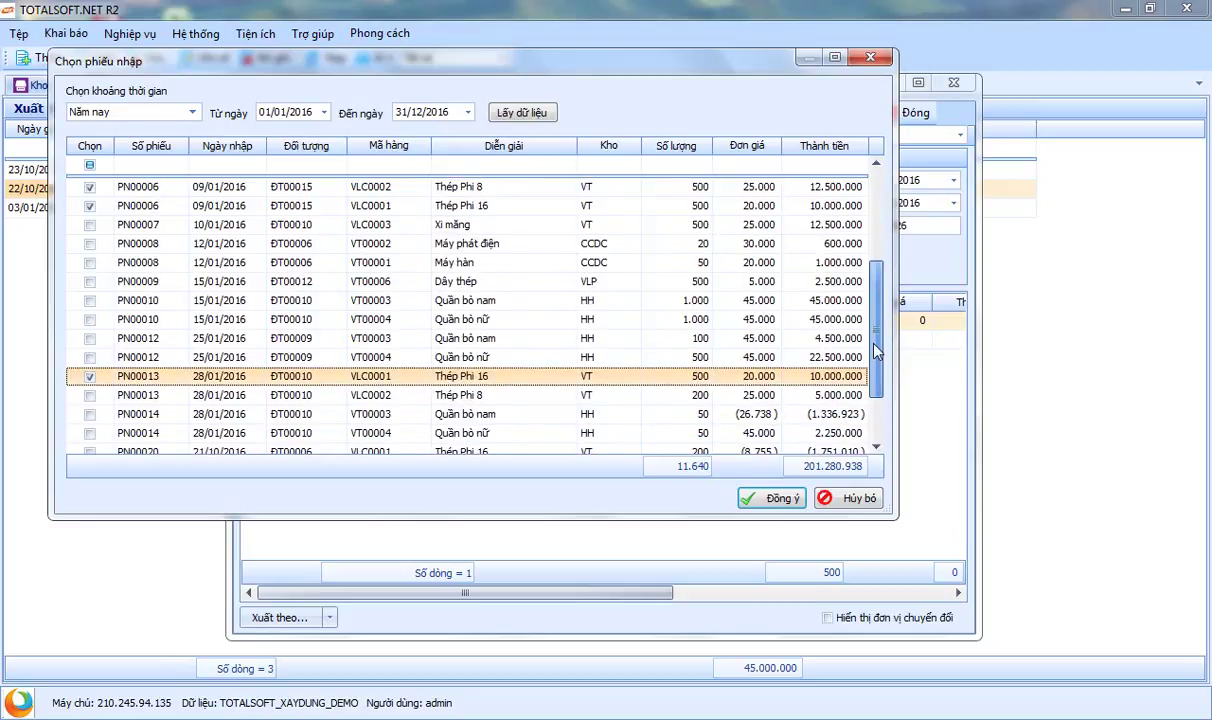
left_click(770, 497)
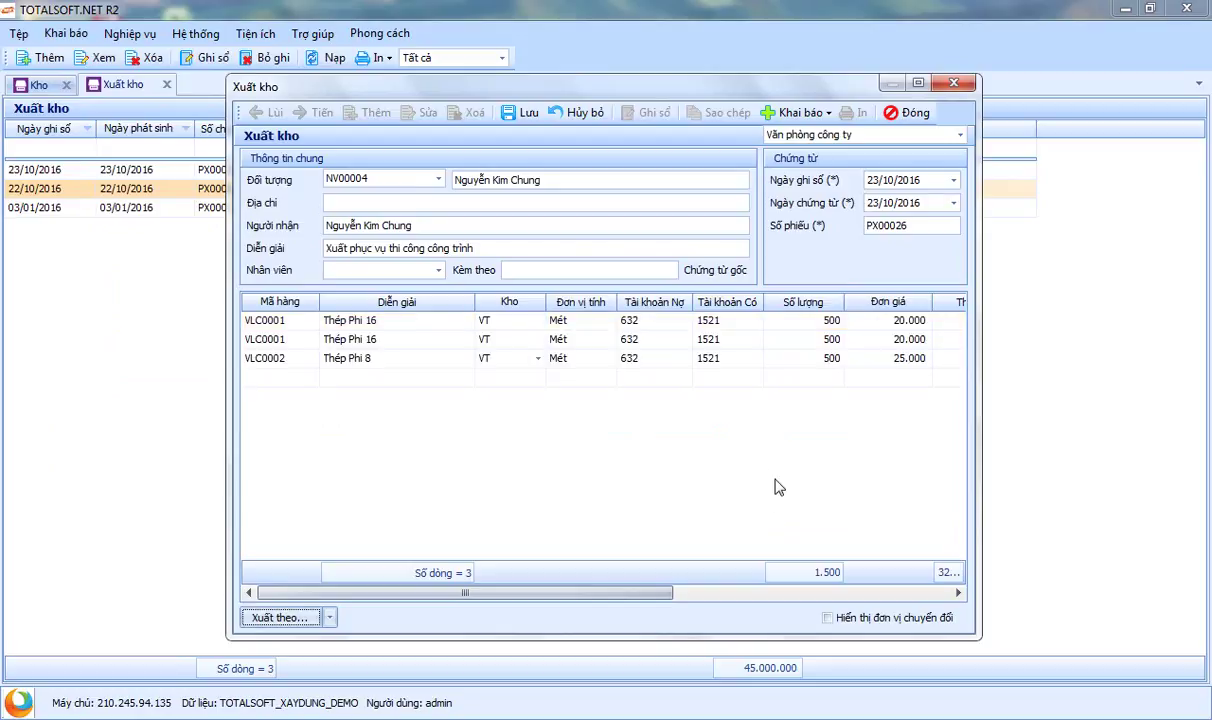
Step: Set the debit account (Tài khoản Nợ) of the first Thép Phi 16 line to 6211, Chi phí NVL trực tiếp công trình
left_click(390, 355)
left_click(380, 320)
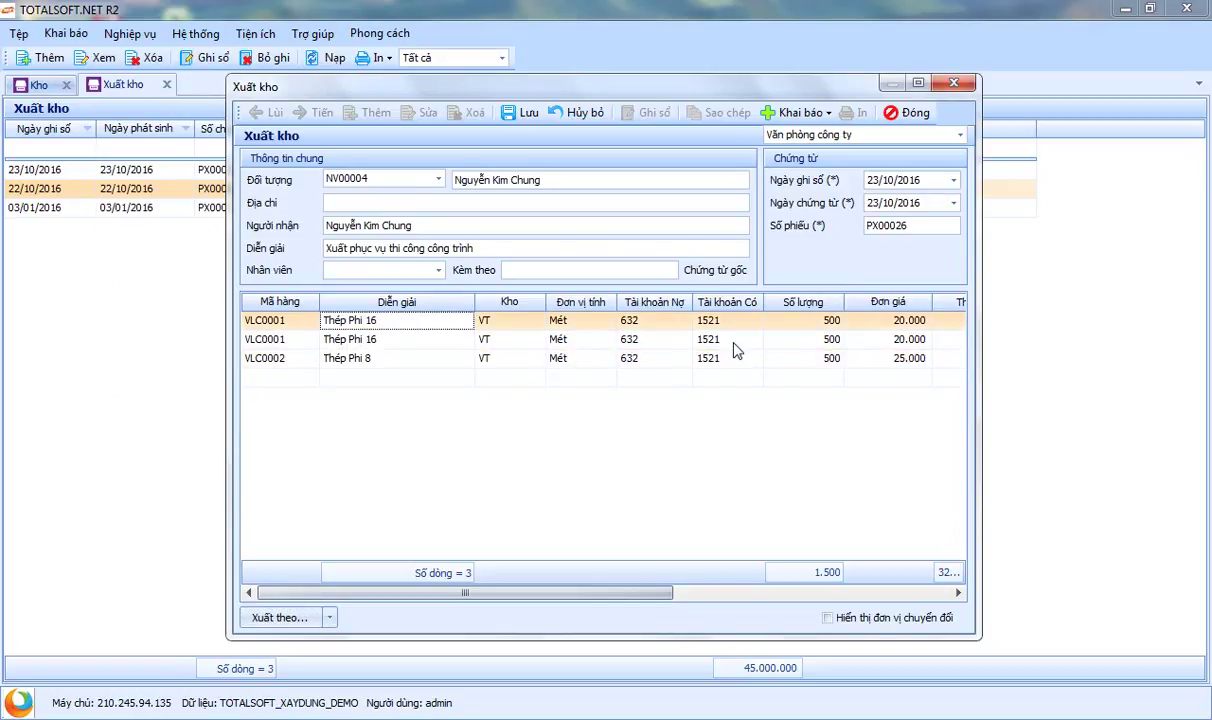
left_click_drag(463, 595, 385, 595)
left_click(627, 318)
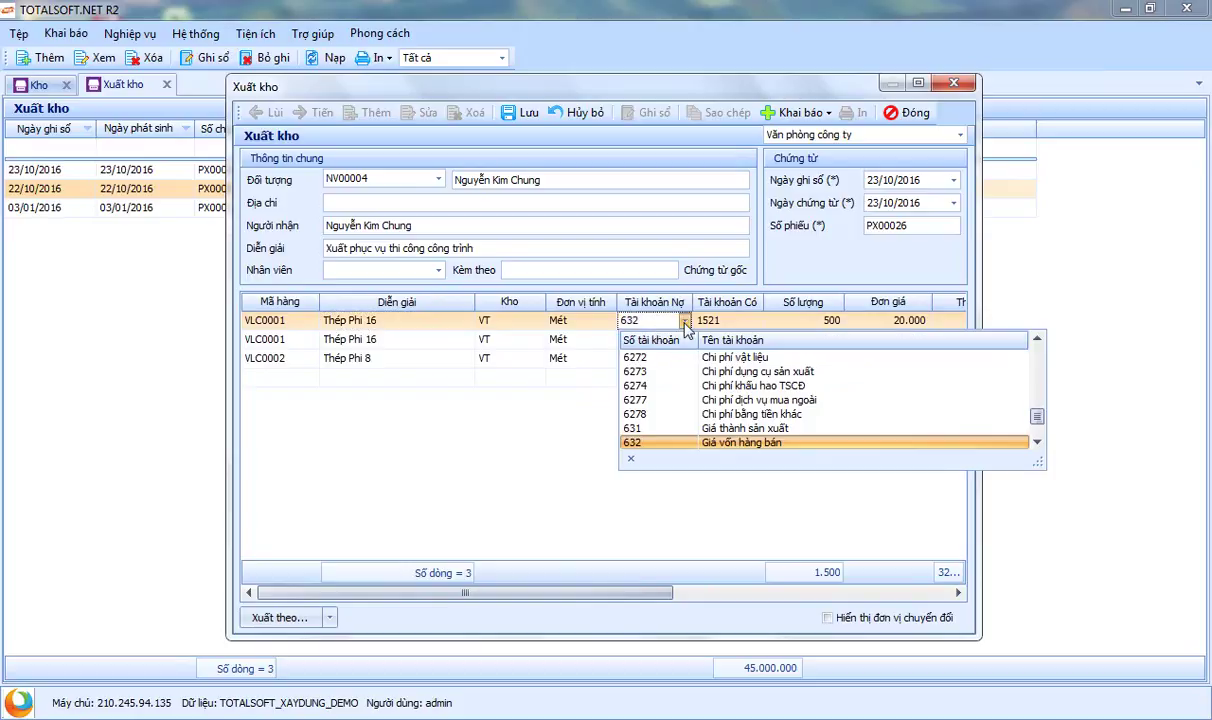
scroll(684, 385, "up", 3)
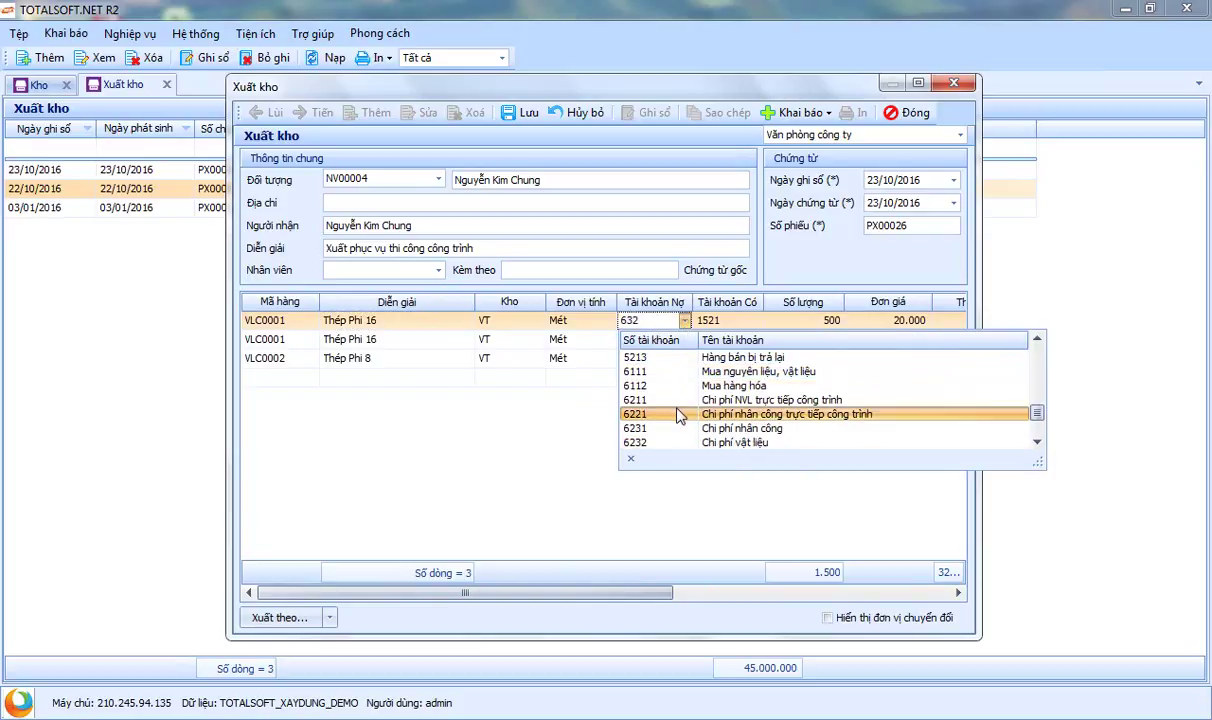
left_click(680, 400)
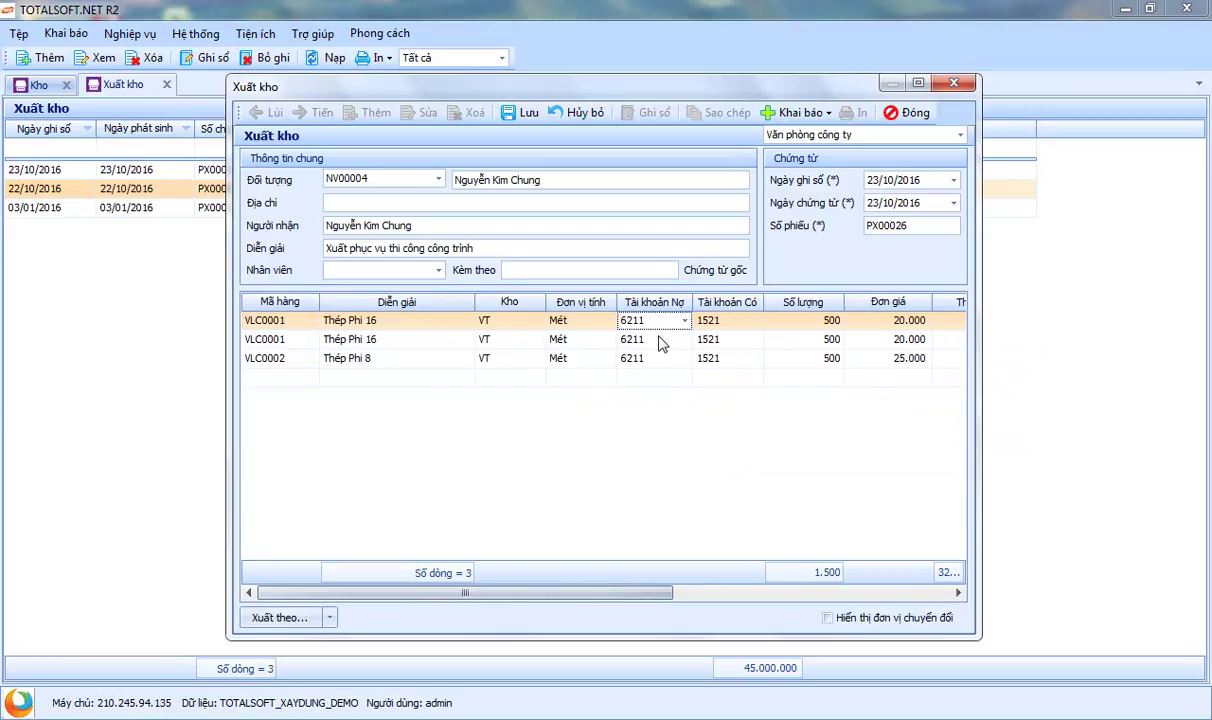
Step: Set the cost item (Khoản mục CP) of the first line to NVLTT, Chi phí nguyên liệu, vật liệu trực tiếp
left_click_drag(475, 598, 748, 598)
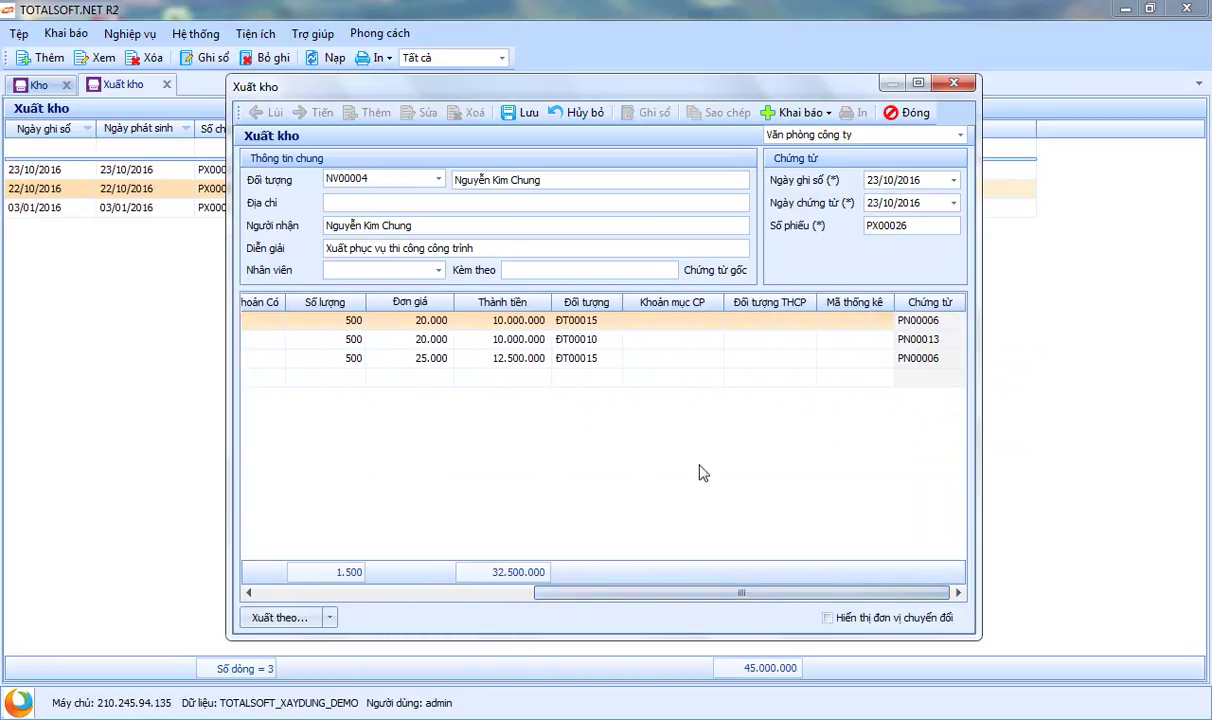
left_click(668, 320)
left_click(716, 320)
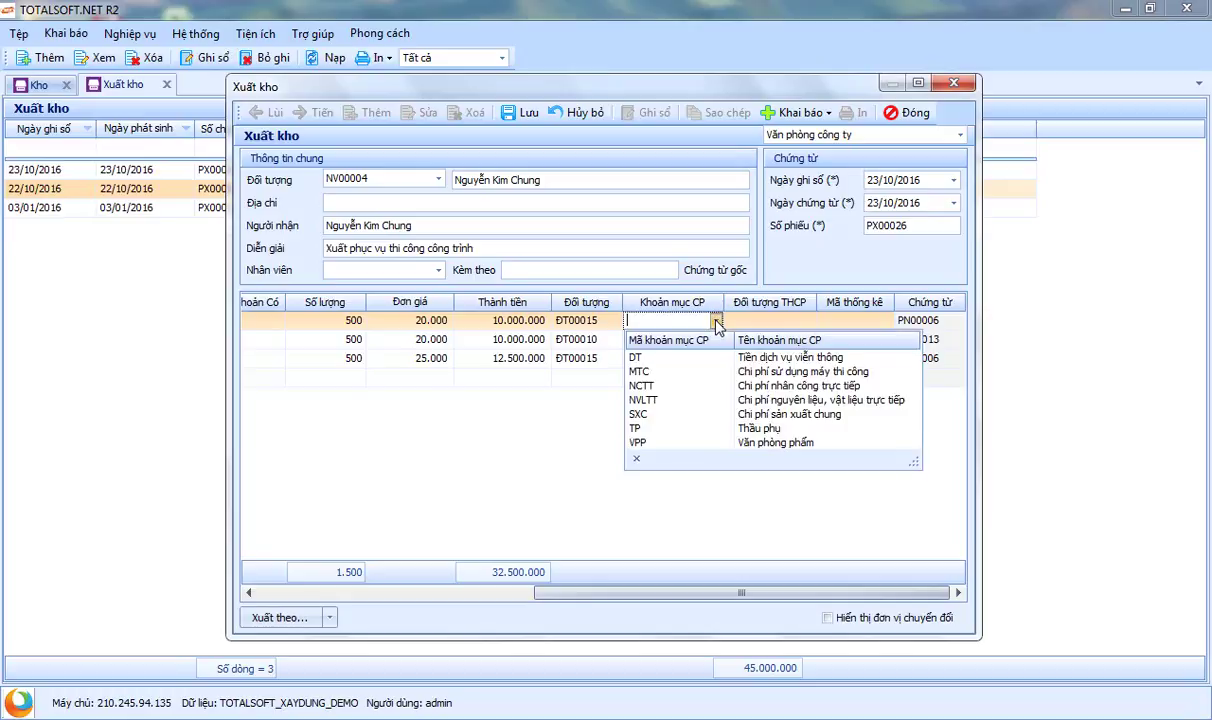
left_click(776, 401)
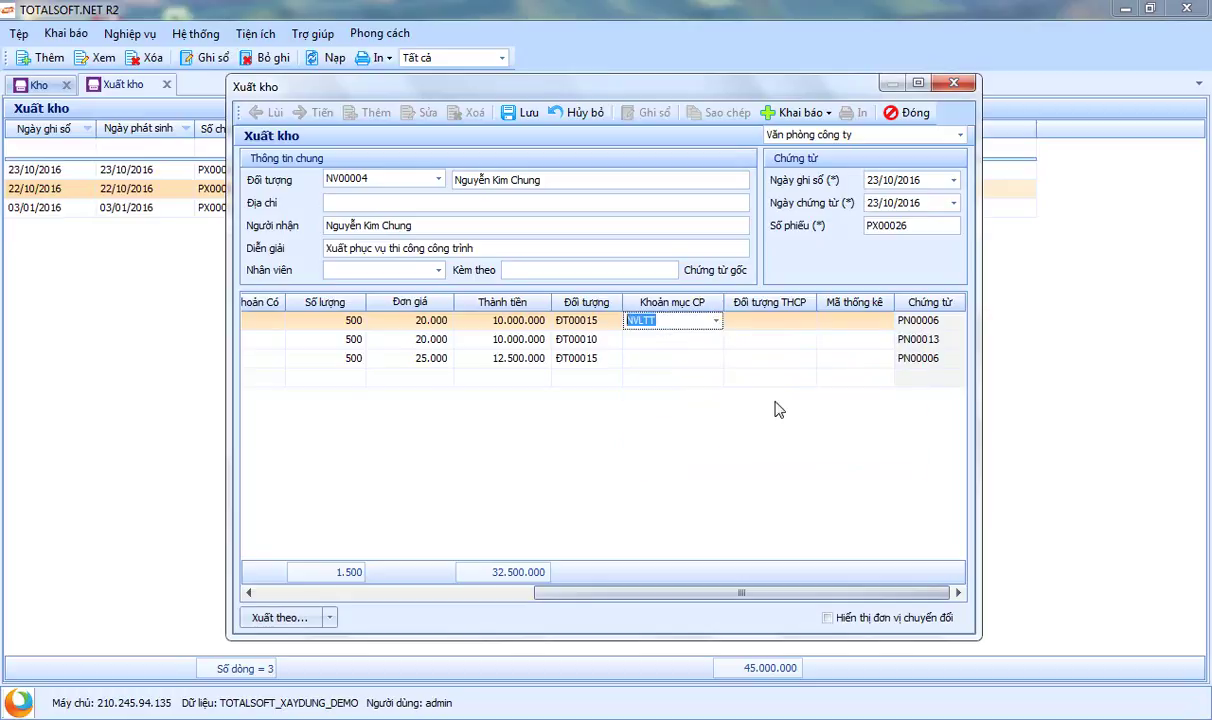
Step: Set Đối tượng THCP to CT0001, Công trình ABC, on the first line and ct0002, Công trình trường Nam đàn, on the PN00013 line
left_click(753, 320)
left_click(810, 322)
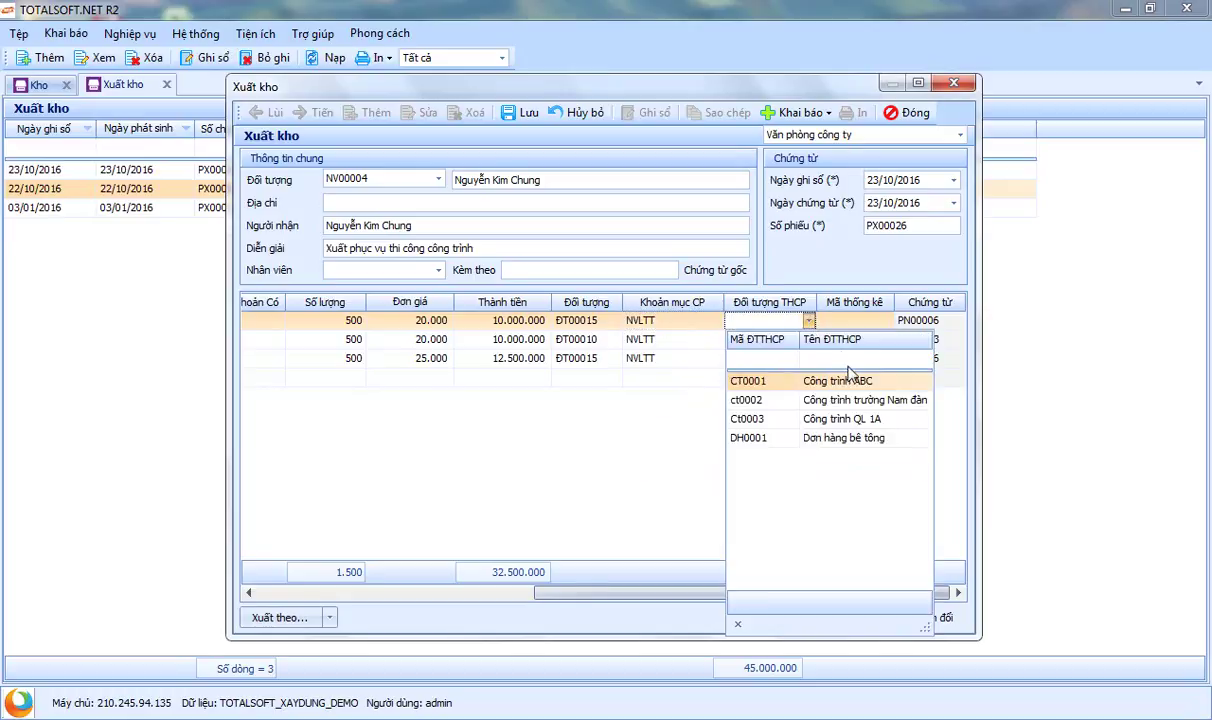
left_click(796, 378)
left_click(790, 341)
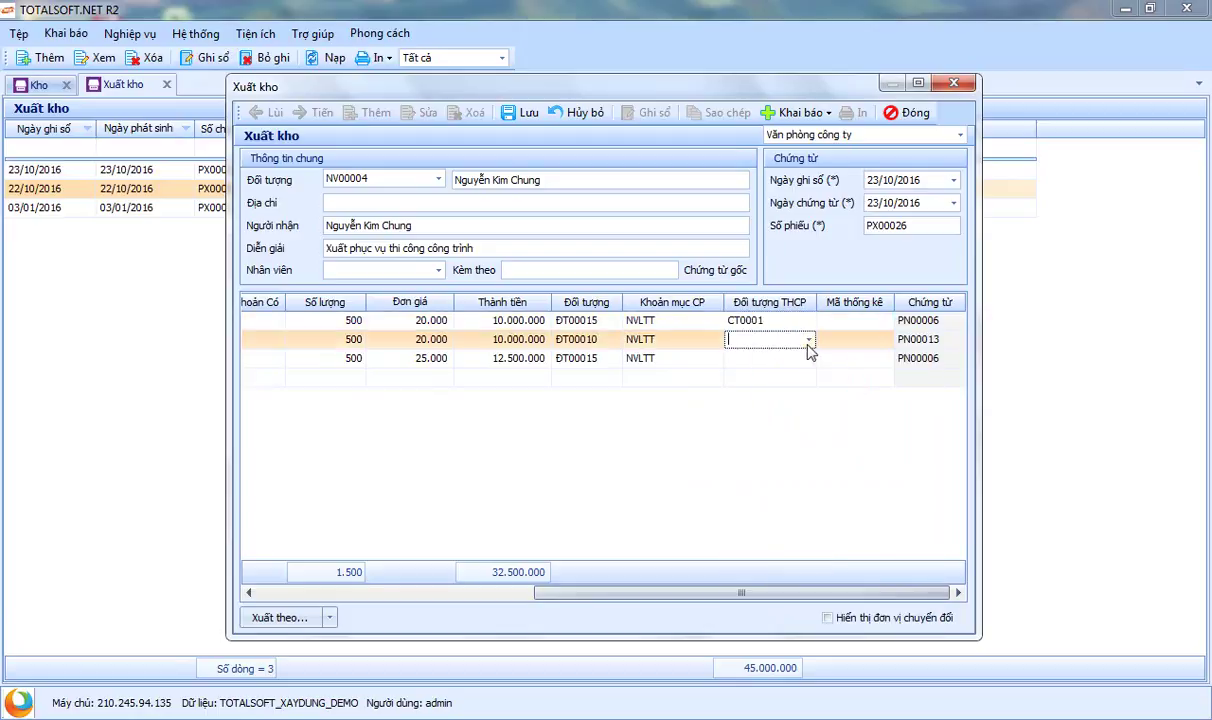
left_click(808, 340)
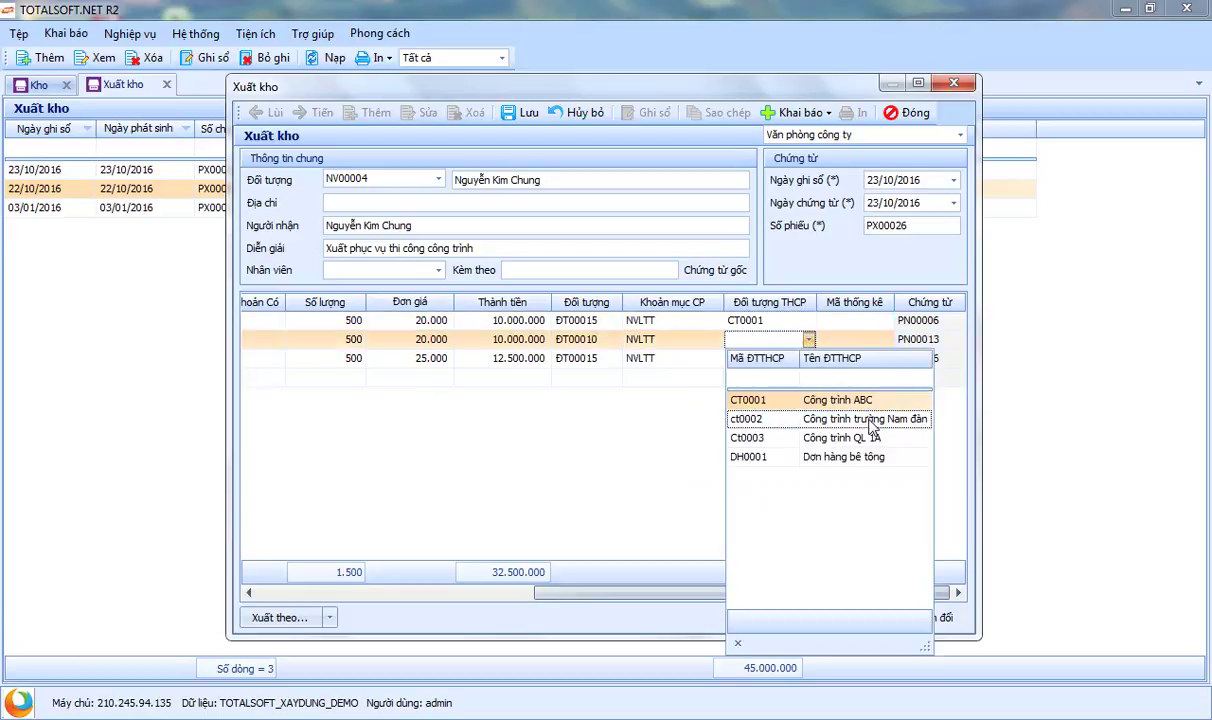
left_click(869, 421)
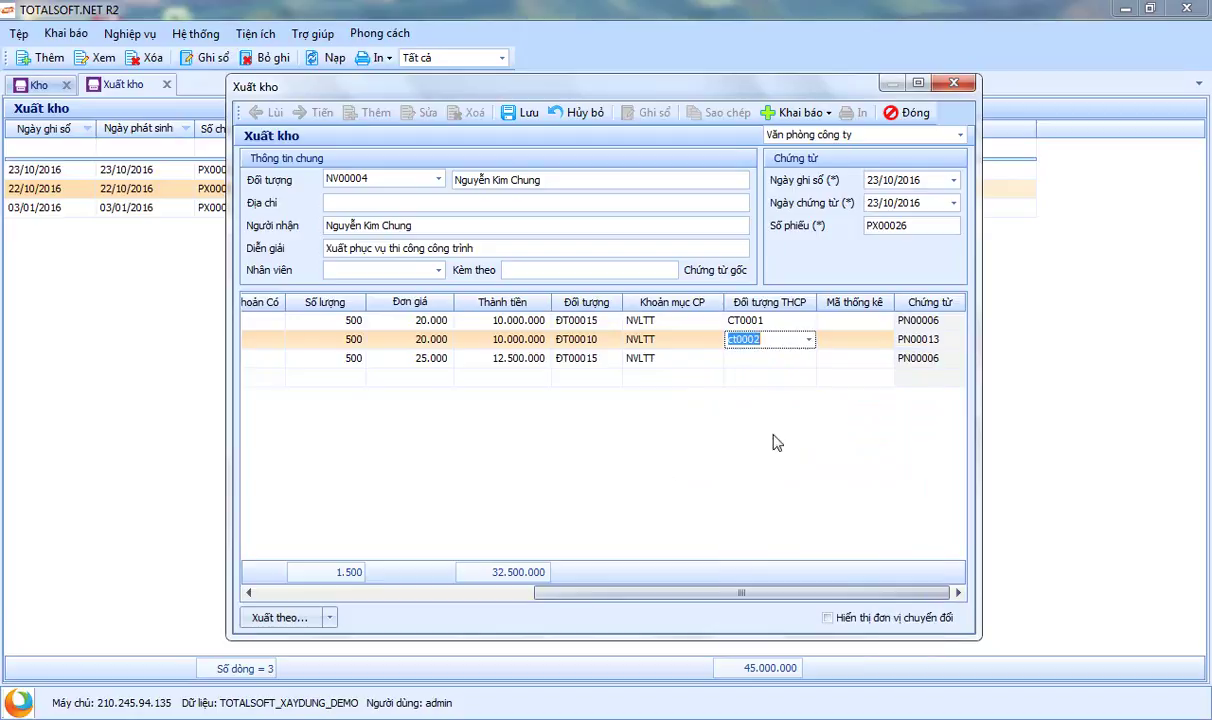
Step: Review the construction site warehouses that can be chosen as Kho for the first Thép Phi 16 line
left_click_drag(731, 598, 440, 598)
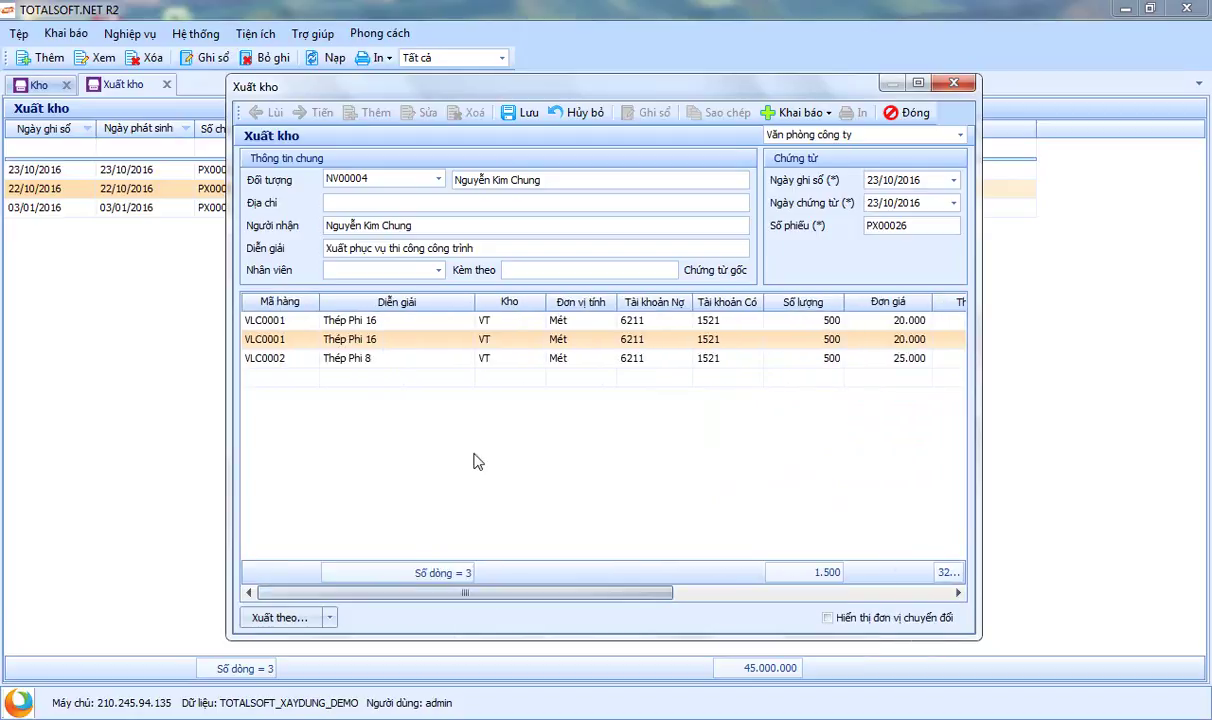
left_click(505, 325)
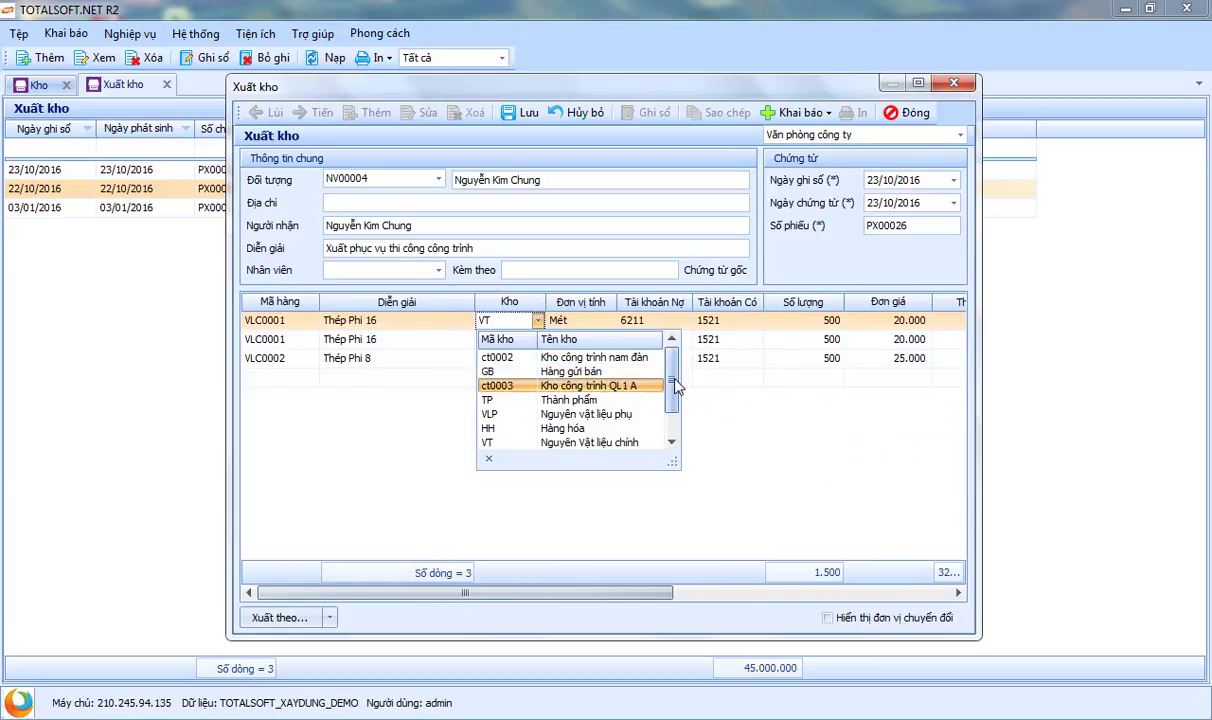
left_click(763, 425)
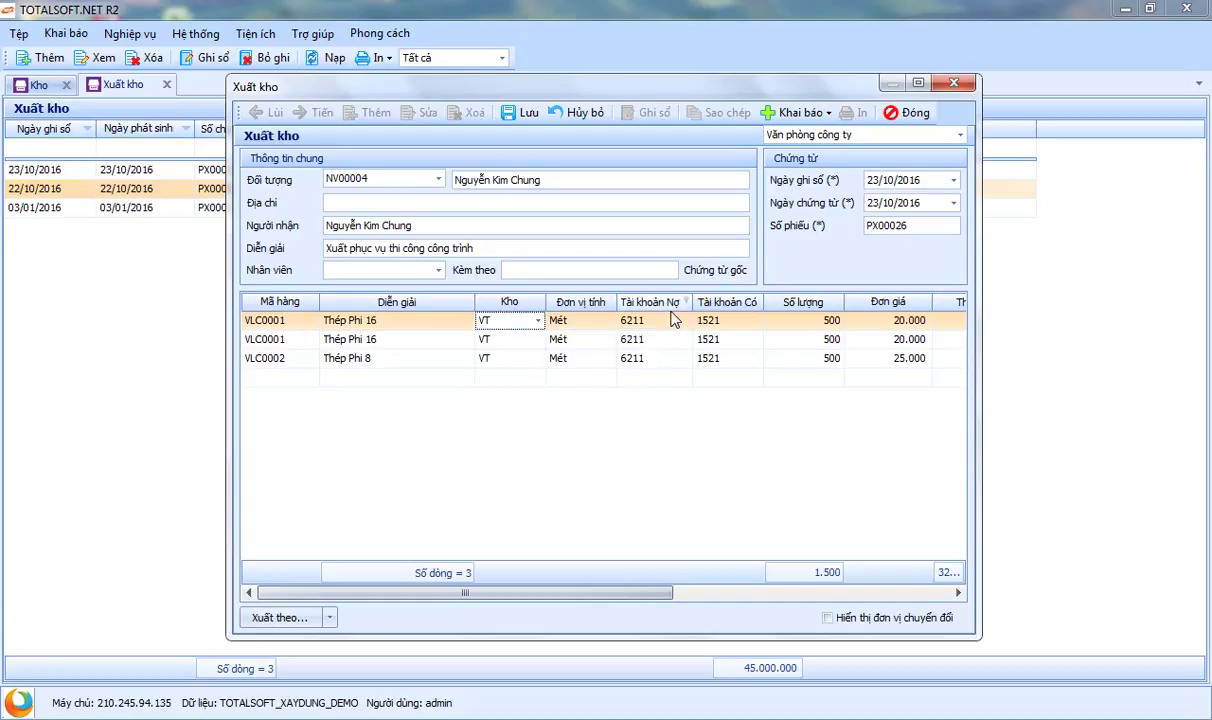
left_click(512, 316)
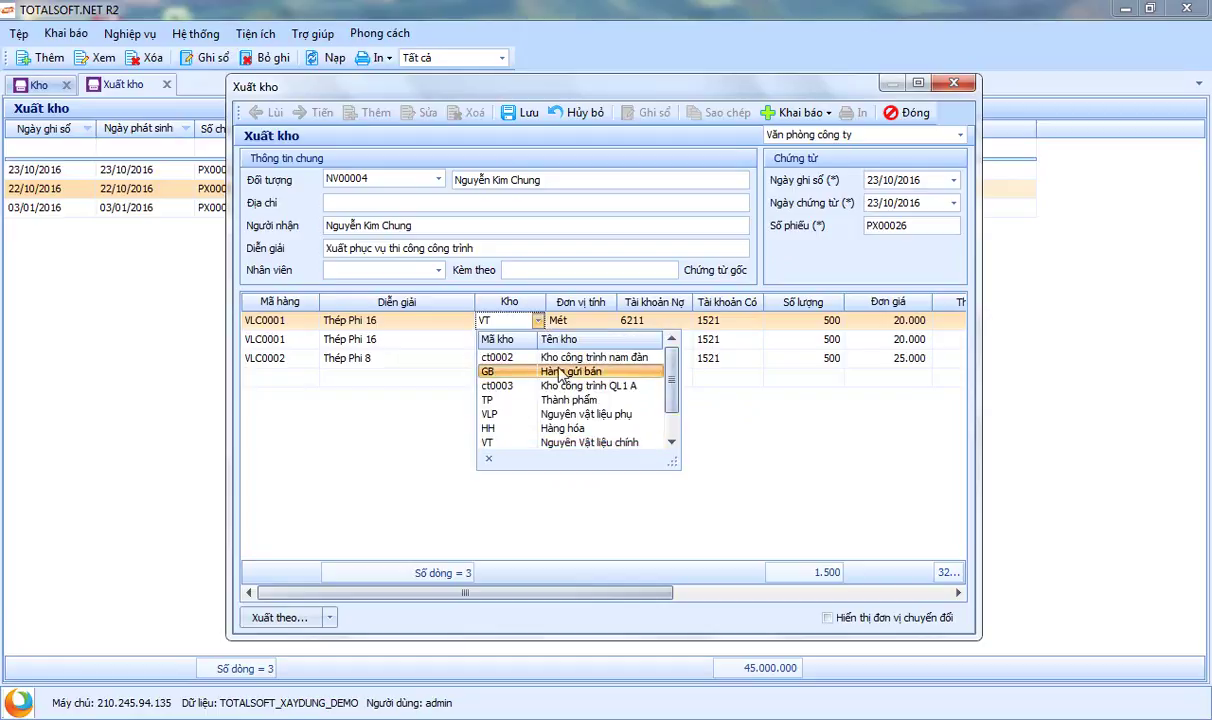
key("Up")
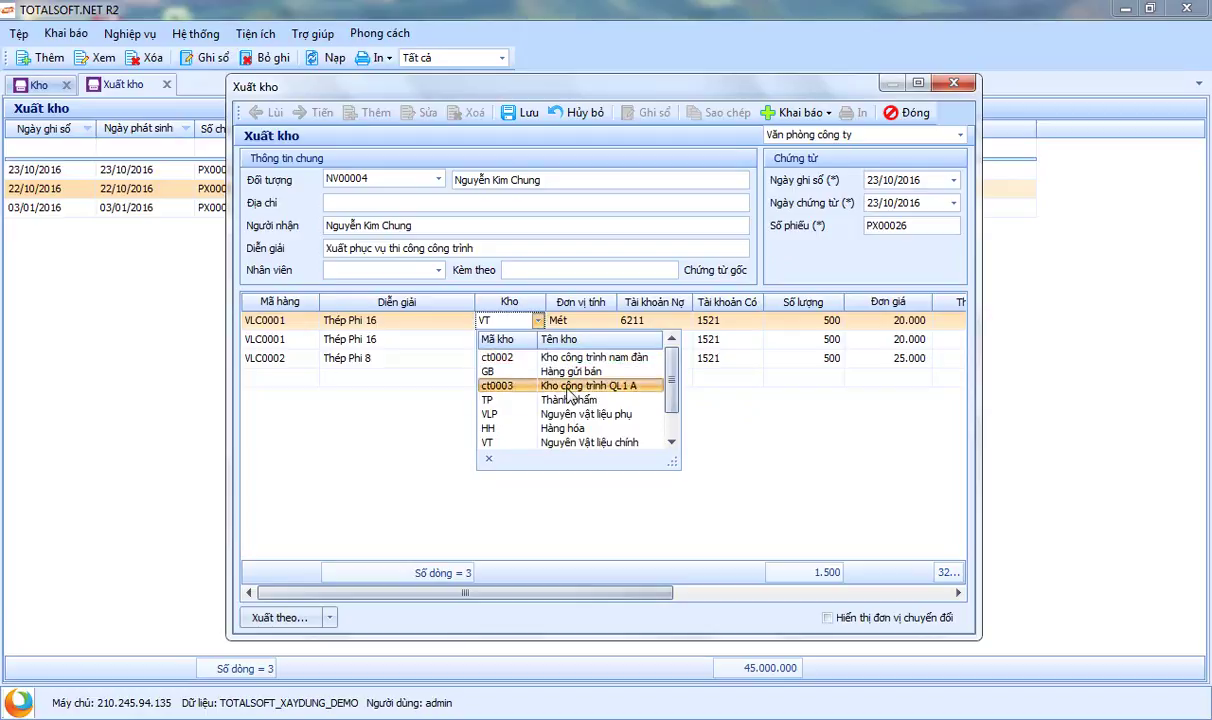
left_click(812, 279)
Step: Assign the Thép Phi 8 line to cost object ct0002, and save and close the issue voucher
left_click_drag(555, 592, 815, 590)
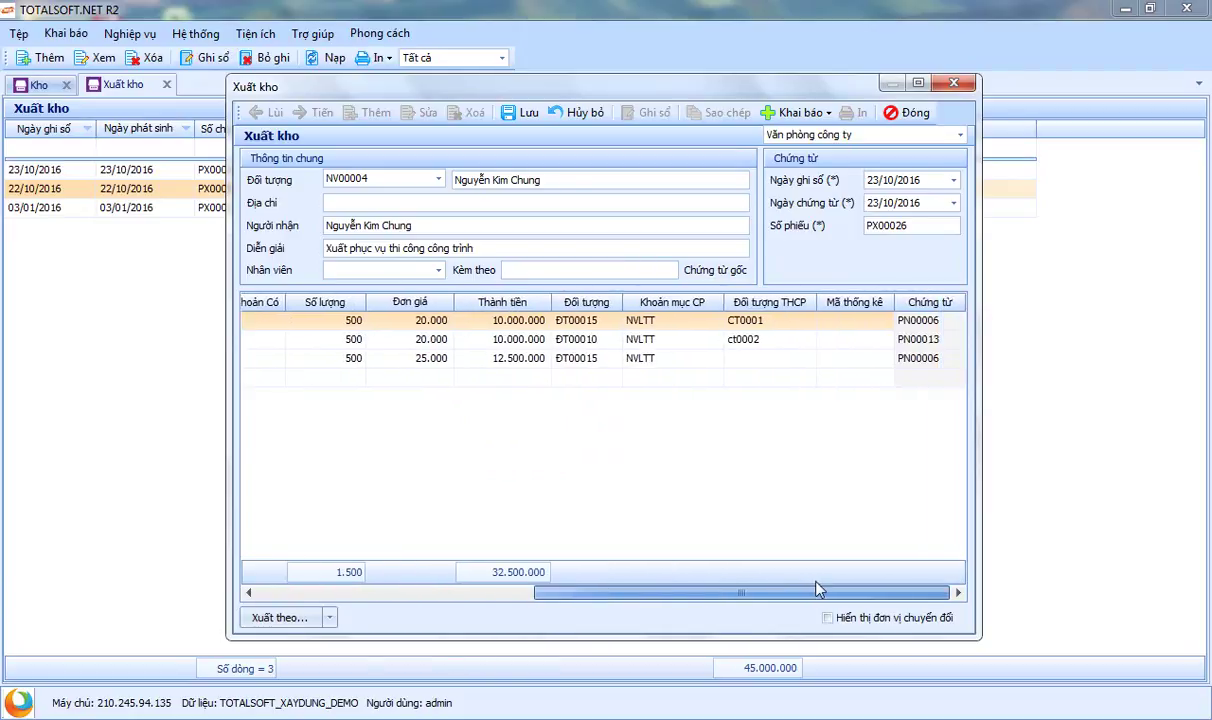
left_click(758, 358)
left_click(809, 358)
left_click(815, 438)
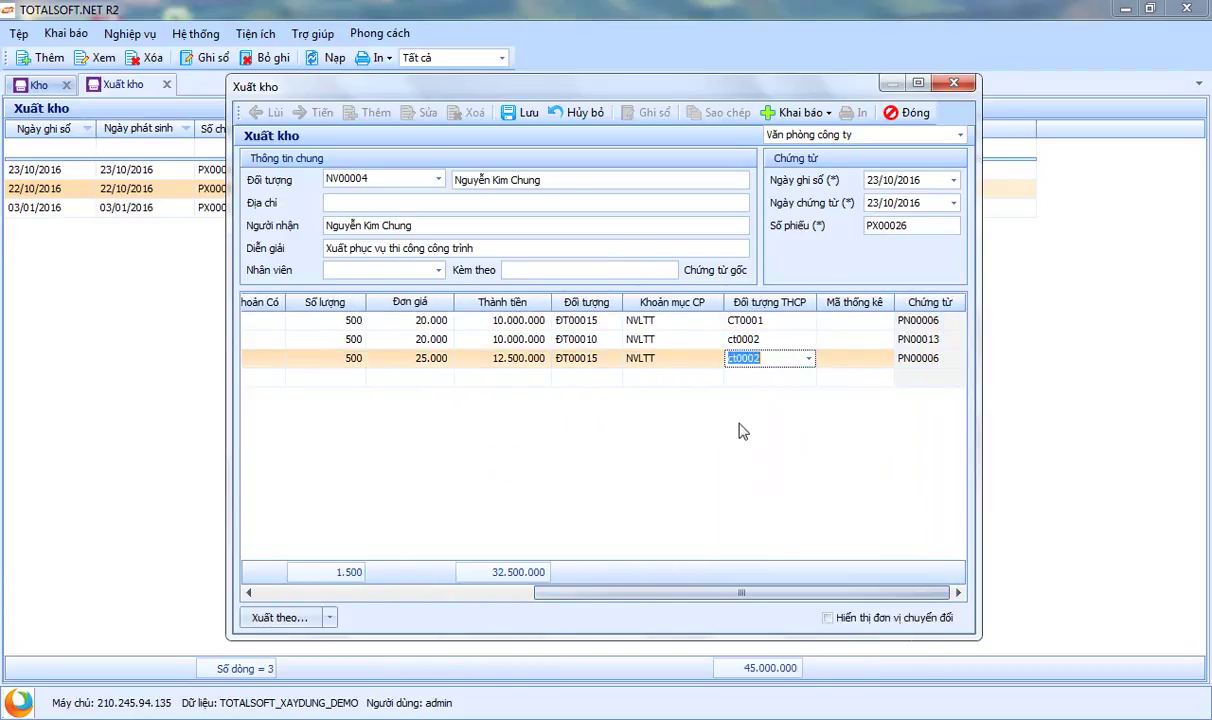
left_click(512, 112)
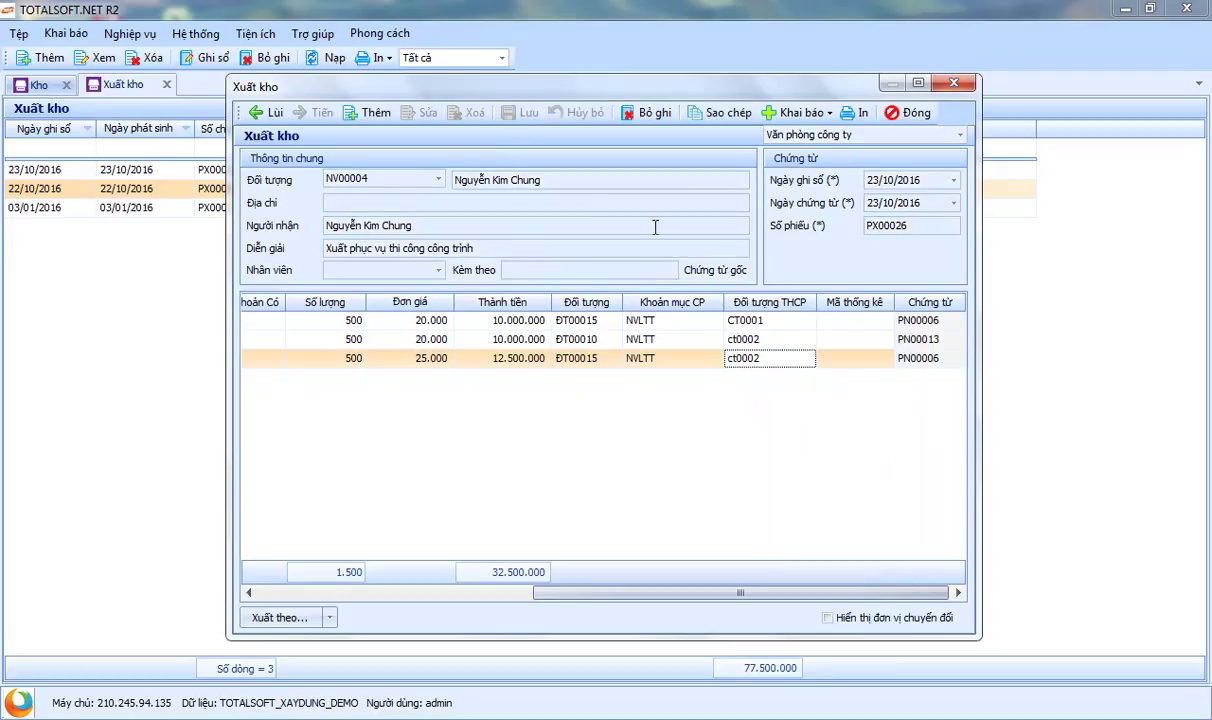
left_click(908, 113)
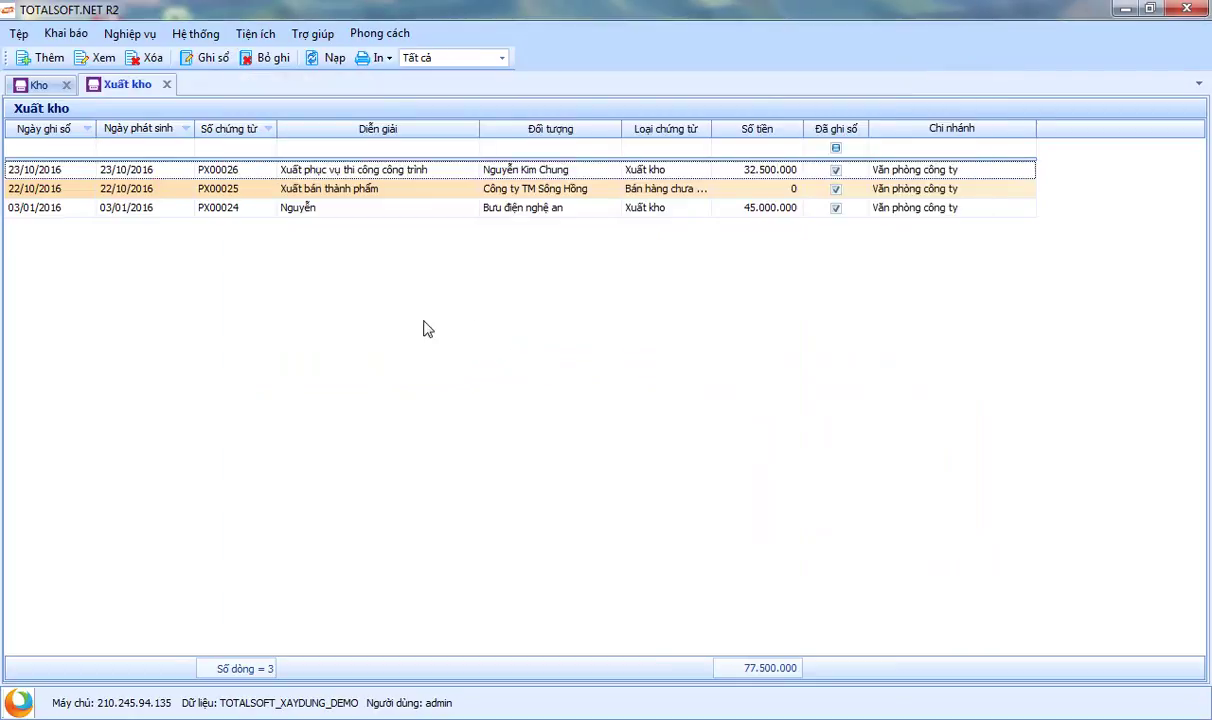
right_click(327, 262)
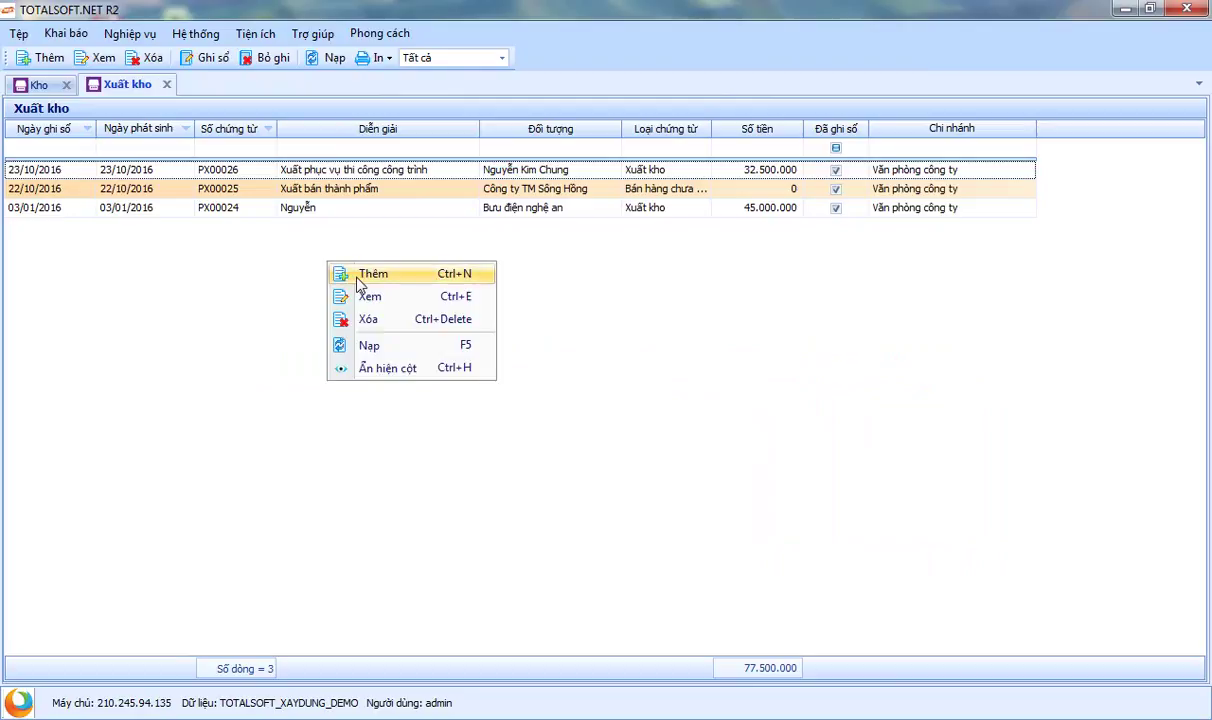
left_click(357, 279)
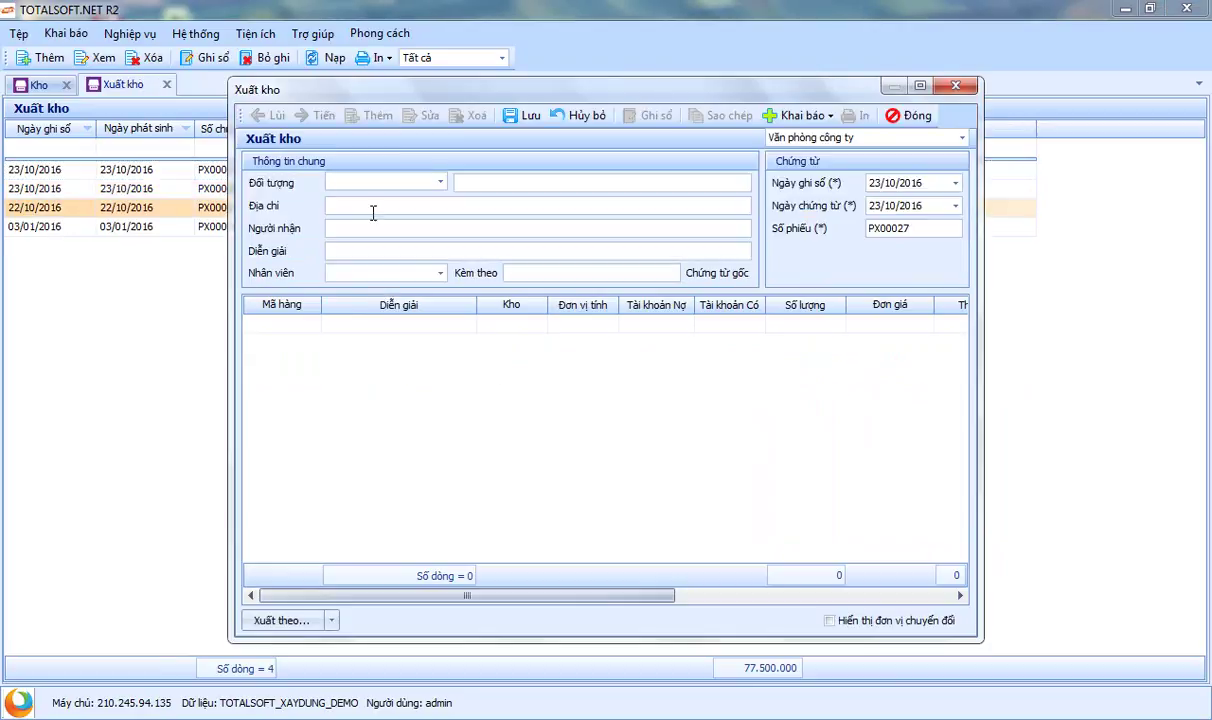
left_click(440, 183)
left_click(441, 184)
left_click(908, 115)
left_click(620, 434)
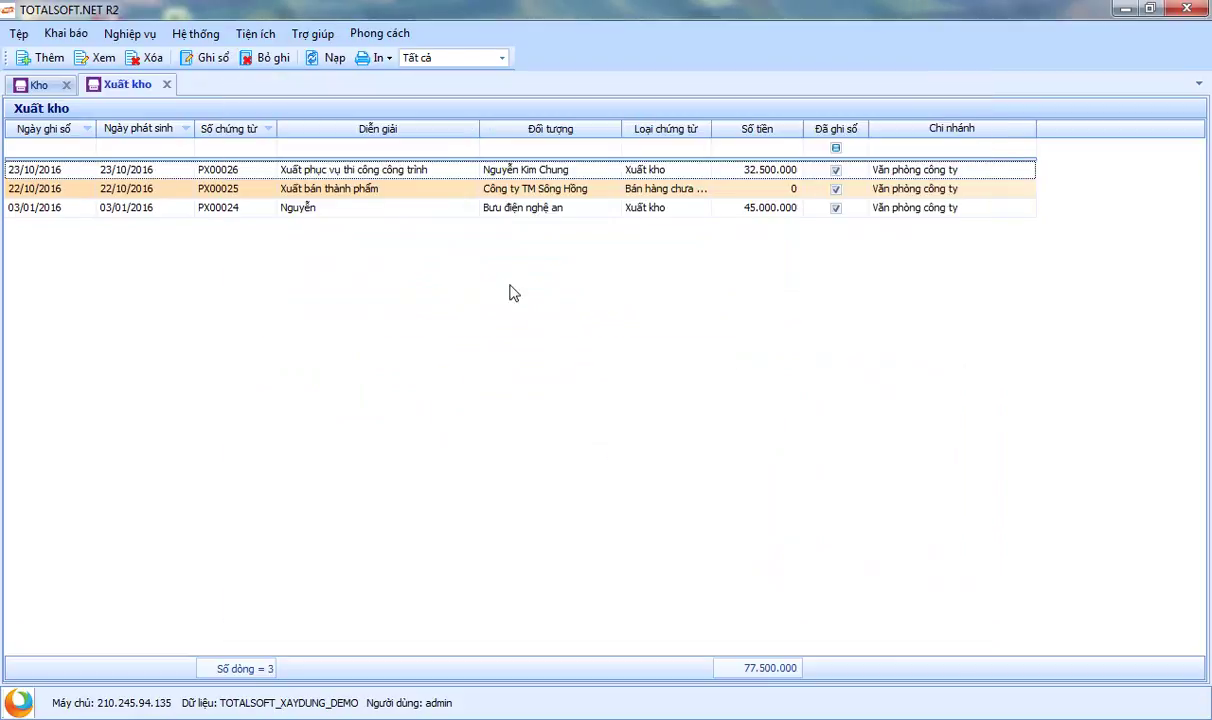
Step: Start a new entry in the Đối tượng tập hợp chi phí declarations with Loại set to Phân xưởng, phòng ban
left_click(65, 33)
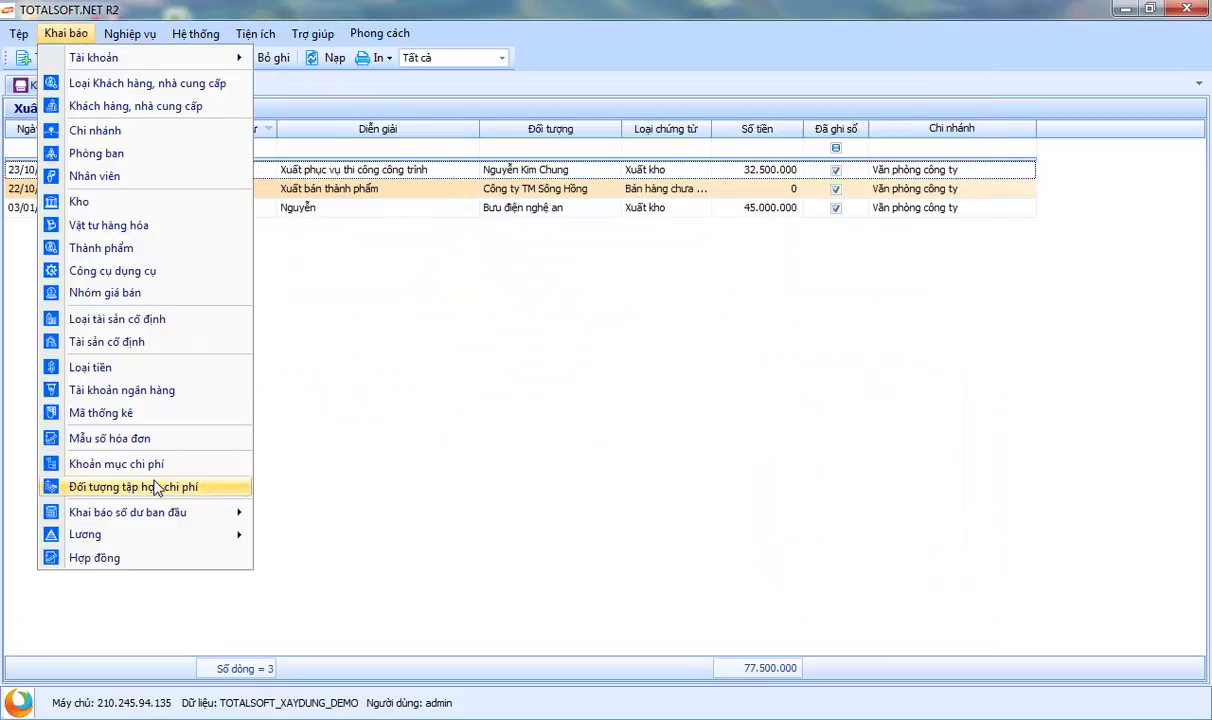
left_click(150, 487)
right_click(348, 272)
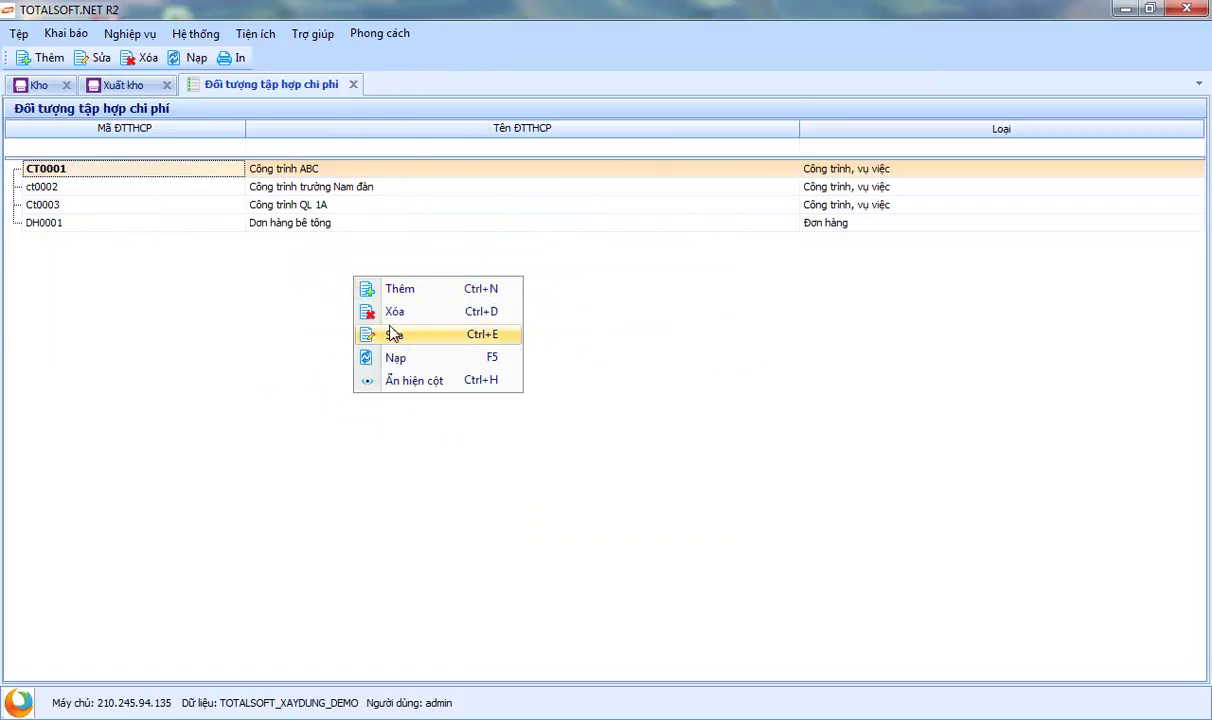
left_click(405, 284)
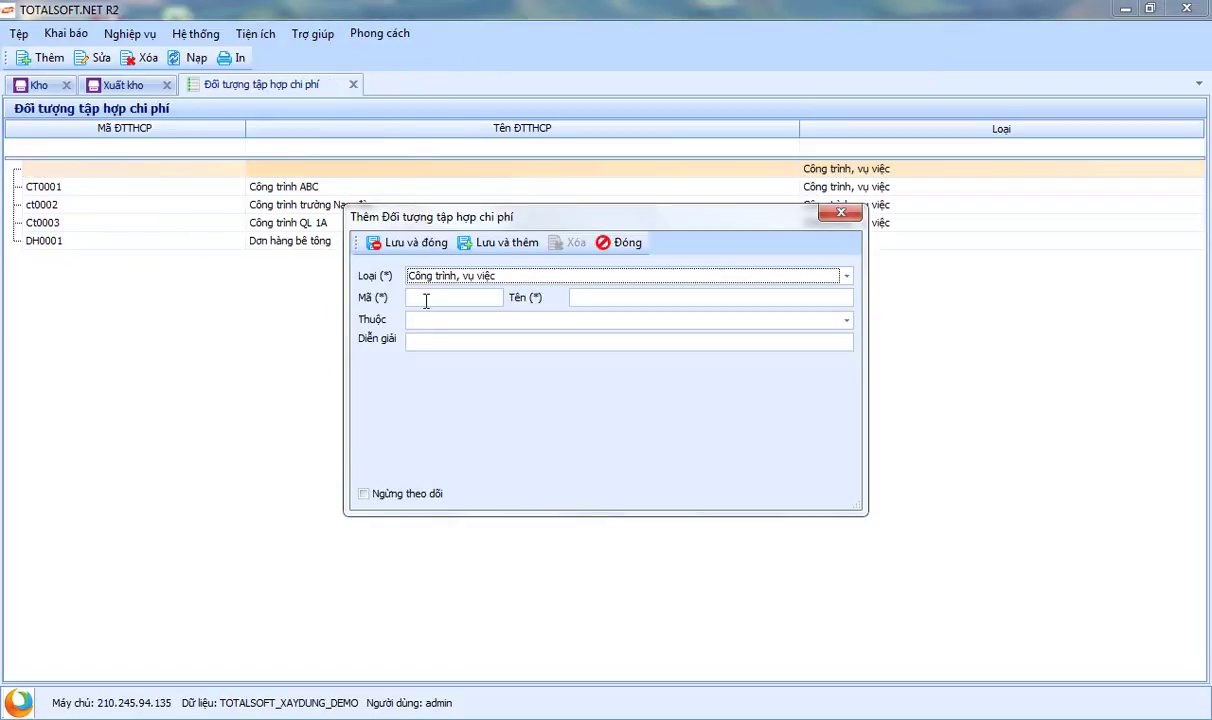
left_click(509, 276)
left_click(459, 344)
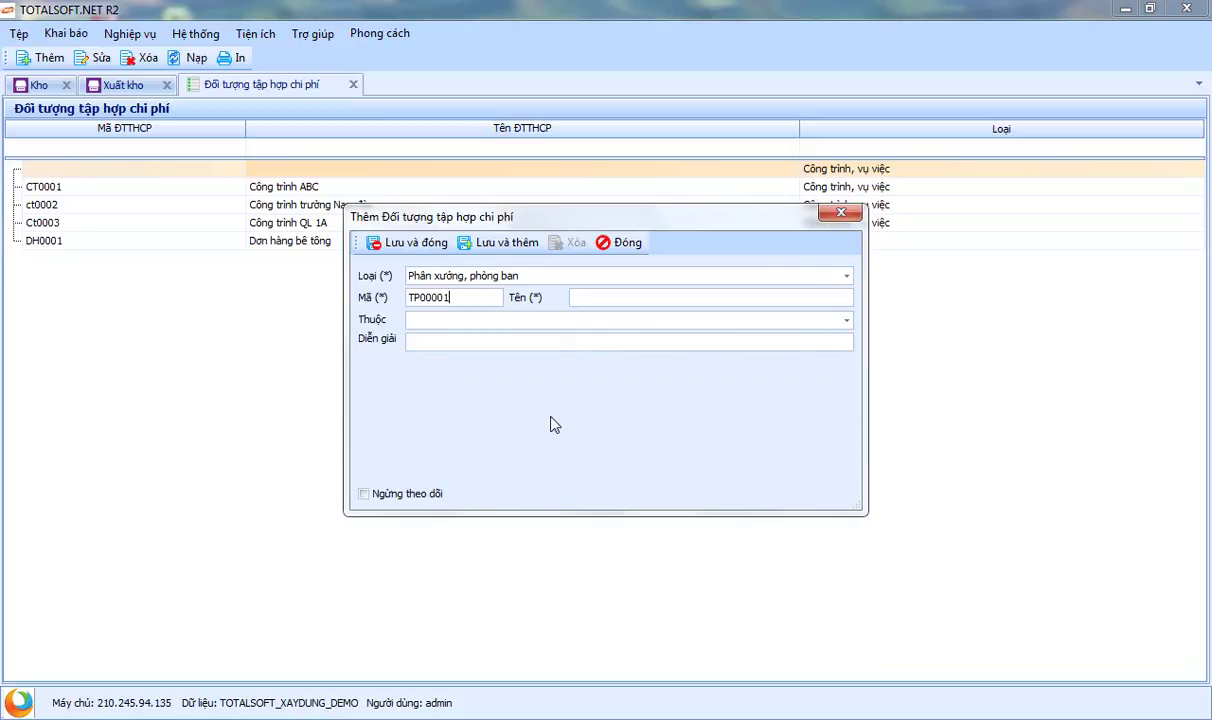
type("1")
left_click(400, 141)
left_click(620, 243)
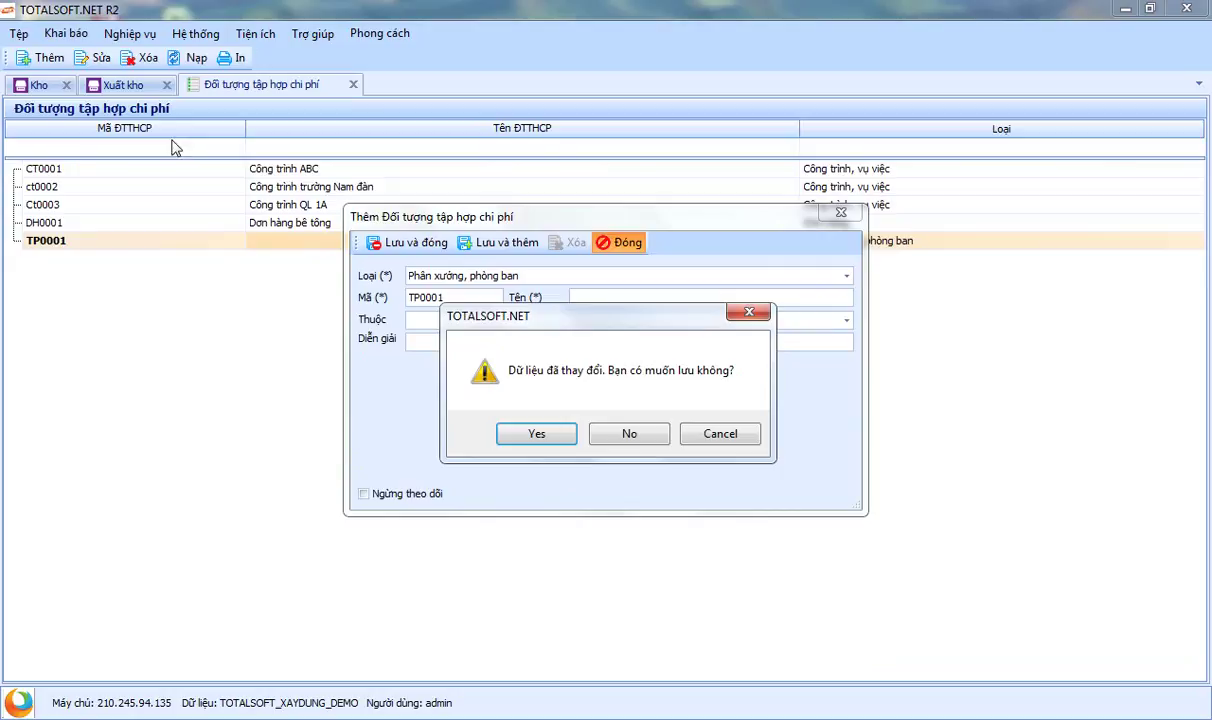
left_click(629, 433)
Step: Open the Thành phẩm declaration list and examine the codes of the finished products
left_click(66, 33)
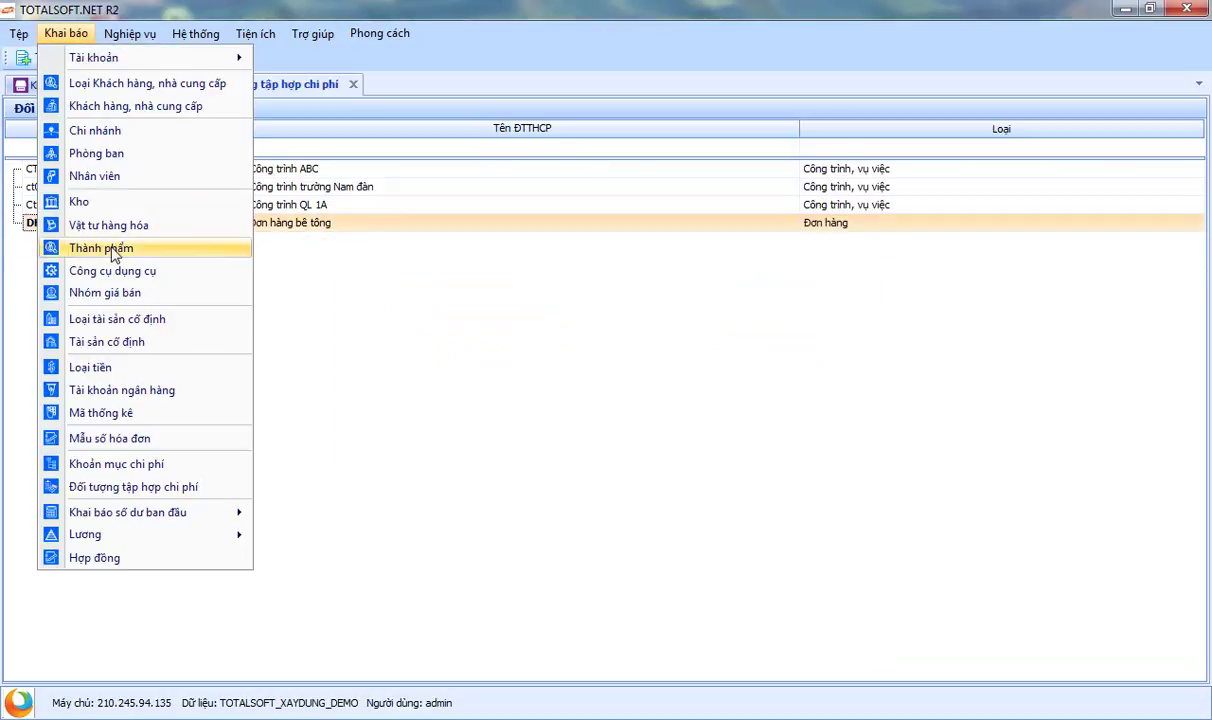
left_click(113, 254)
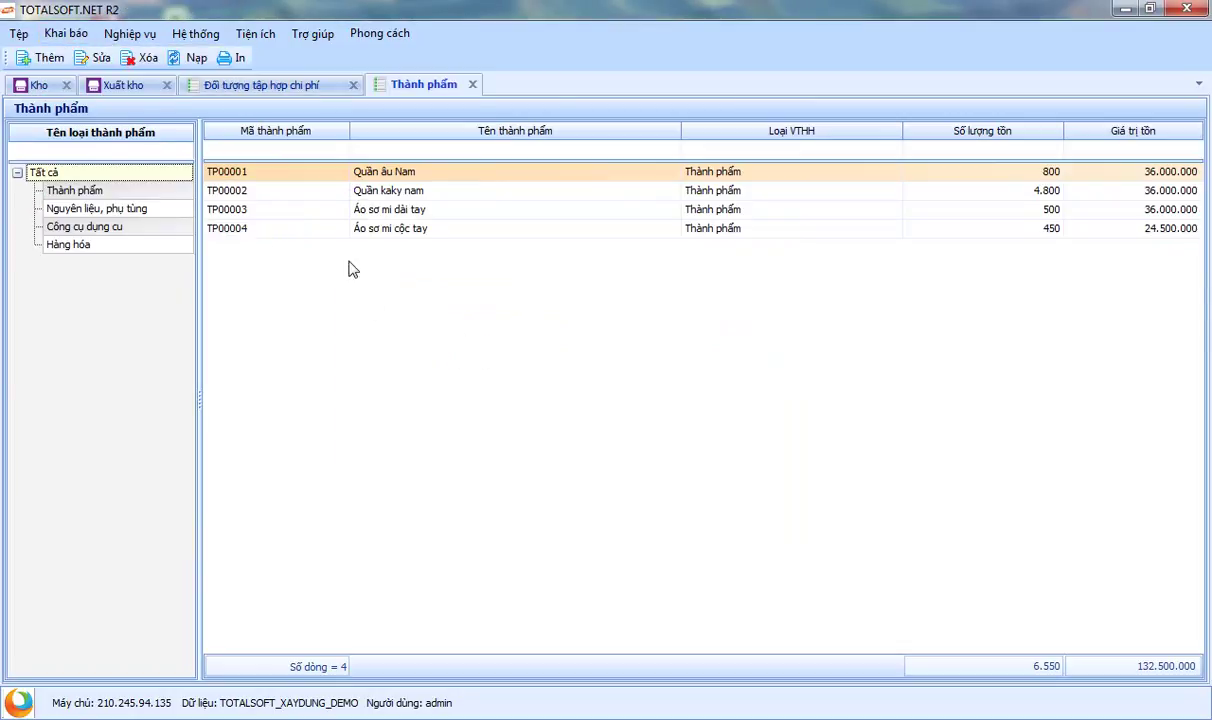
left_click(225, 208)
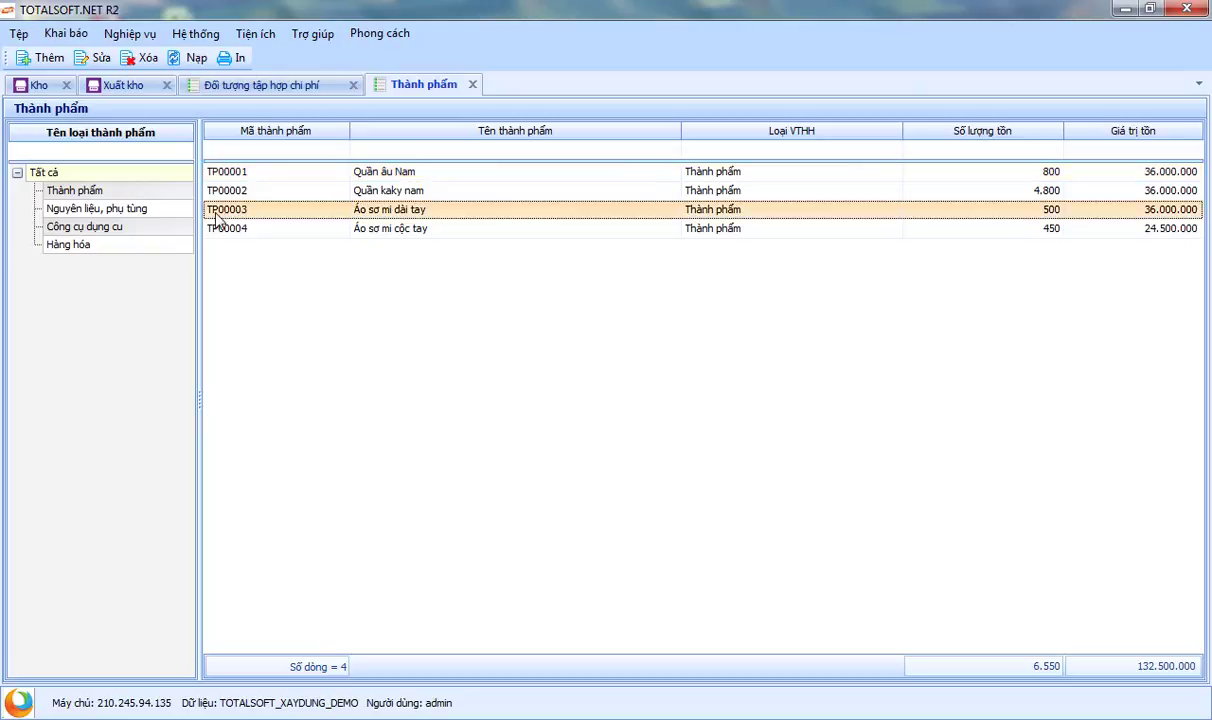
left_click(240, 195)
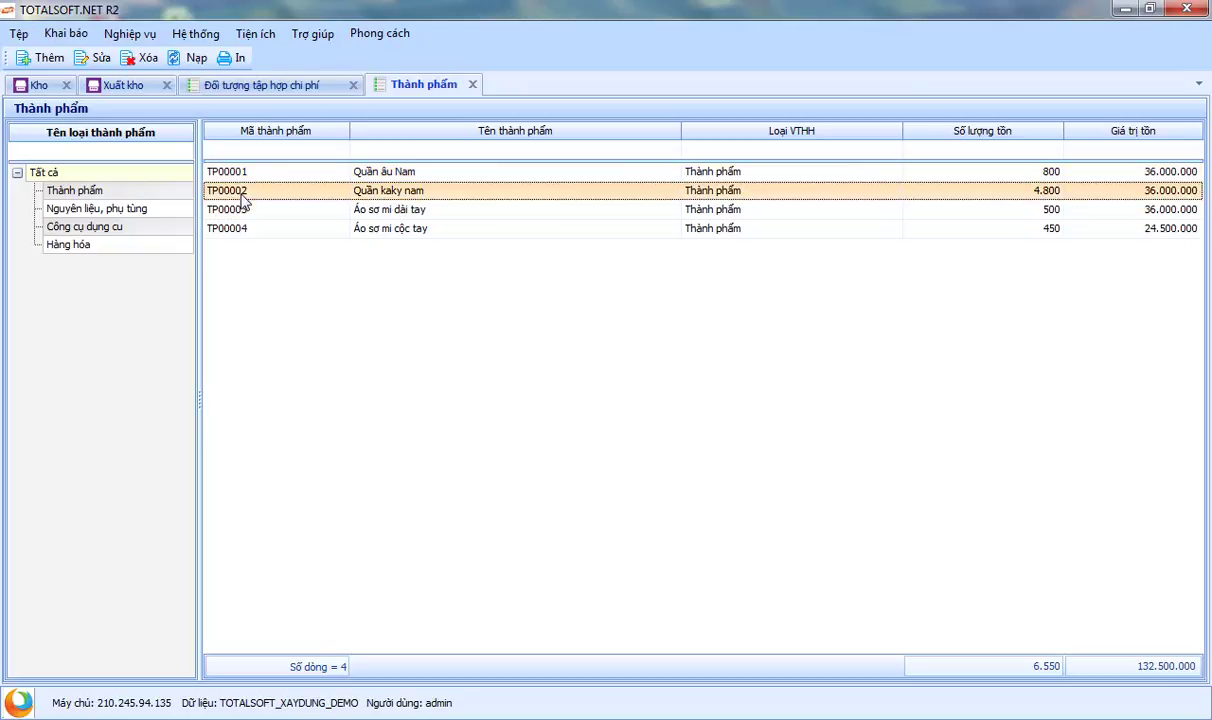
Step: Add a new entry in the Đối tượng tập hợp chi phí declarations and set its Loại to Phân xưởng, phòng ban
left_click(66, 33)
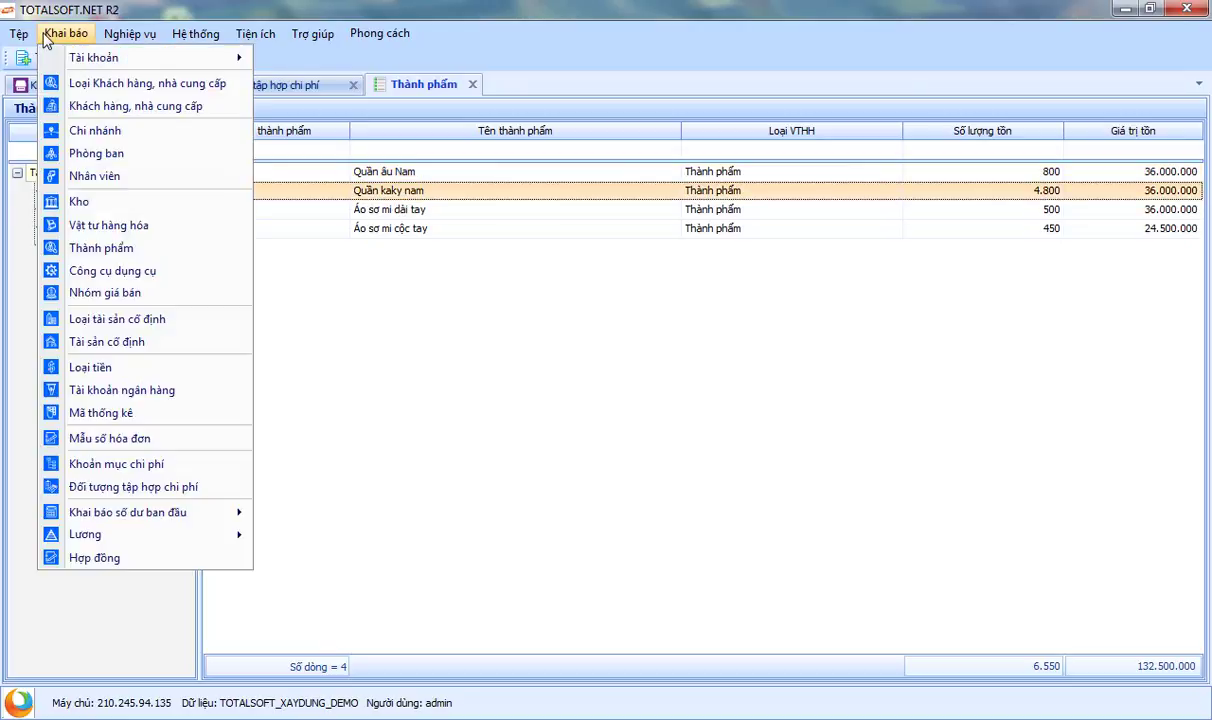
left_click(183, 490)
right_click(401, 306)
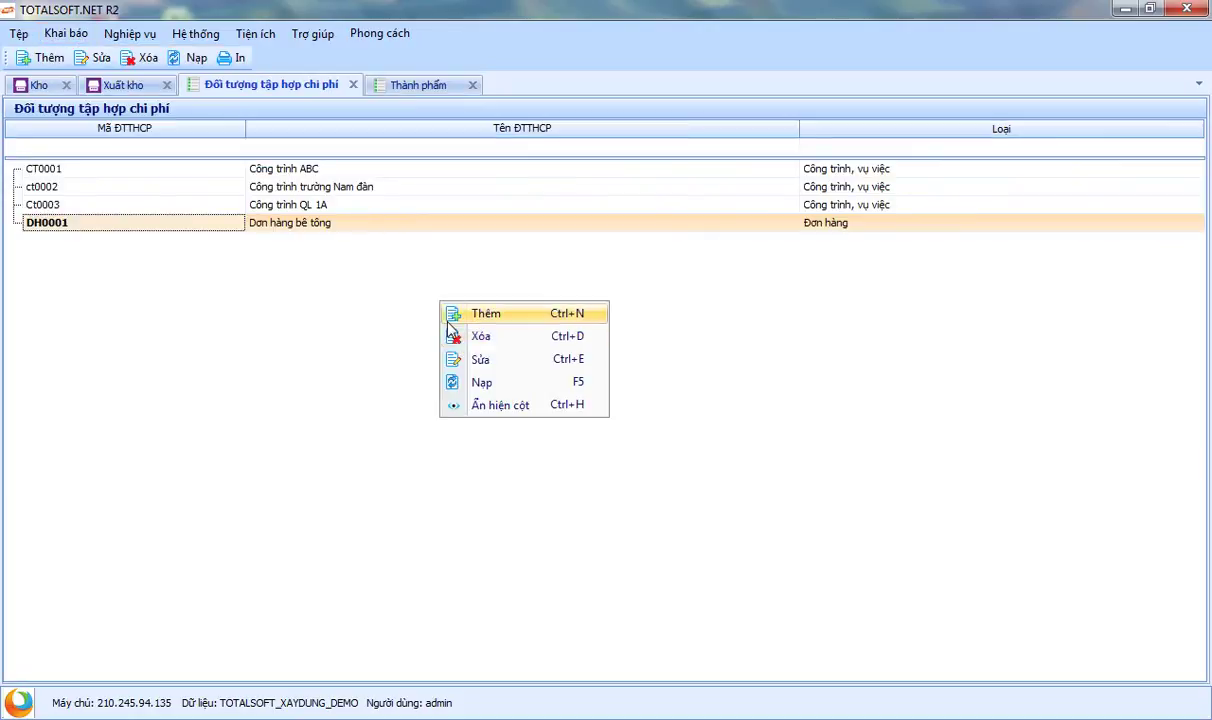
left_click(492, 314)
left_click(440, 275)
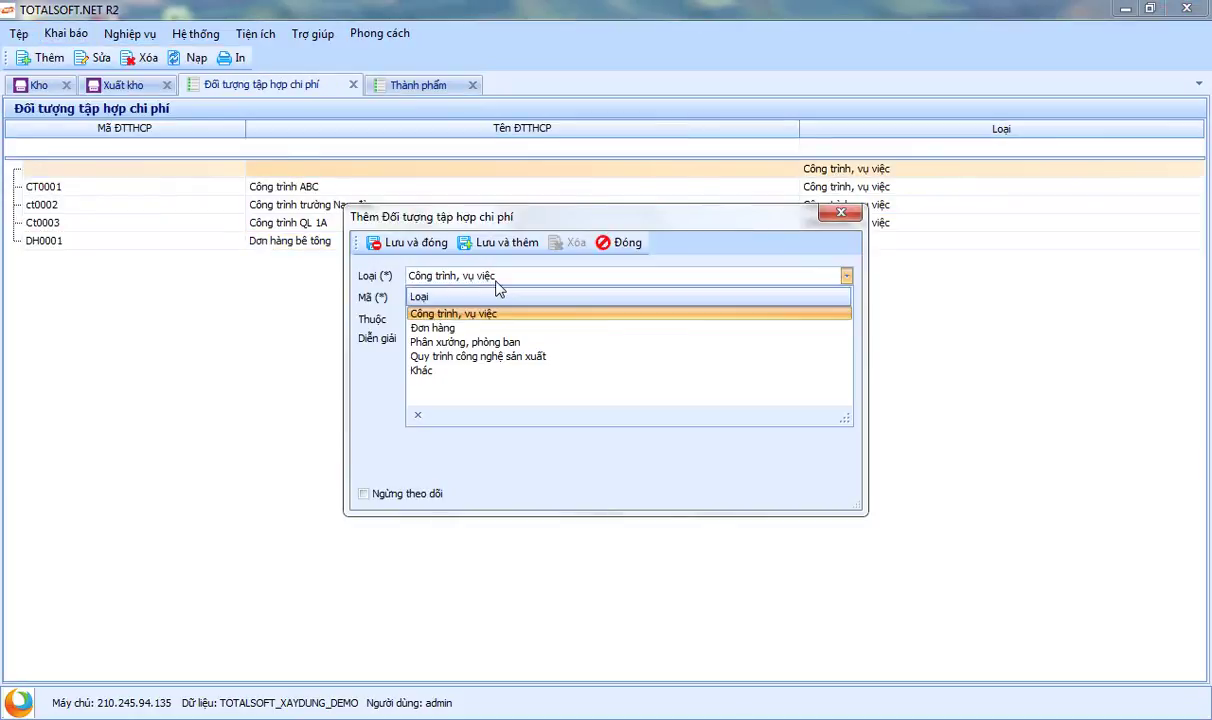
left_click(495, 343)
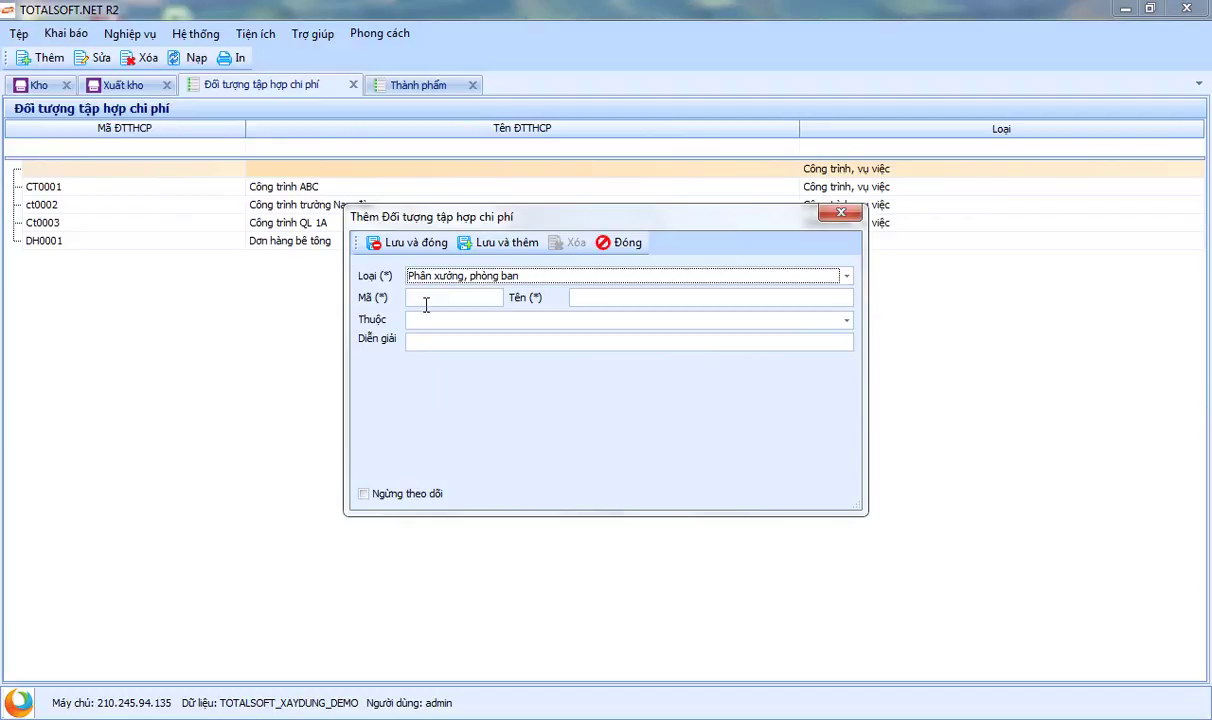
Step: Give the new cost object the Mã TP00001 and the Tên Thành phẩm 01, and save and close it
left_click(477, 297)
type("TP00001")
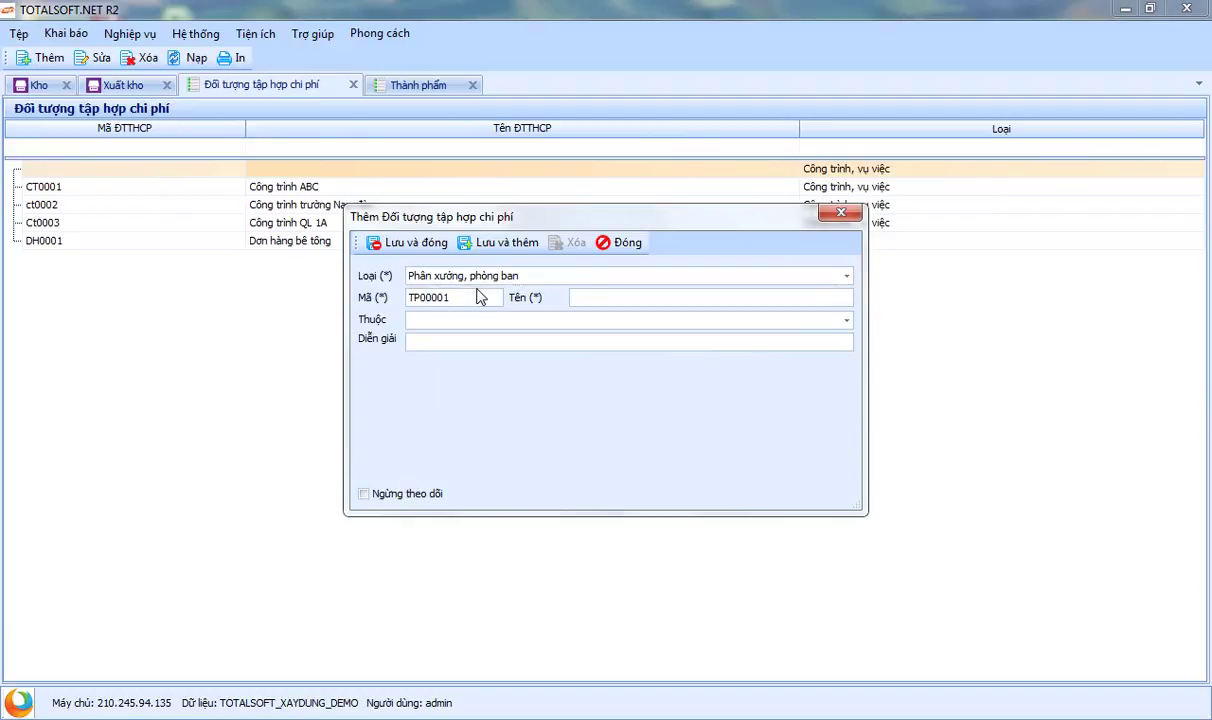
key("Tab")
type("Thanh phẩm")
left_click_drag(452, 297, 325, 280)
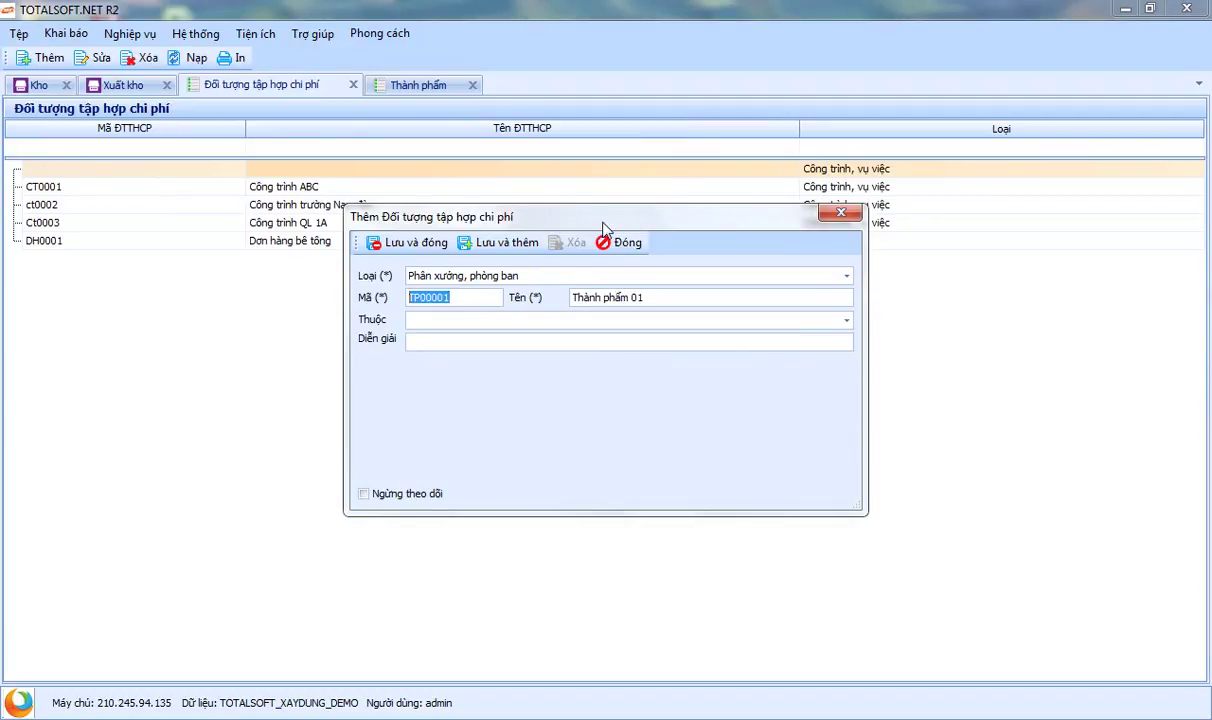
left_click_drag(603, 228, 595, 287)
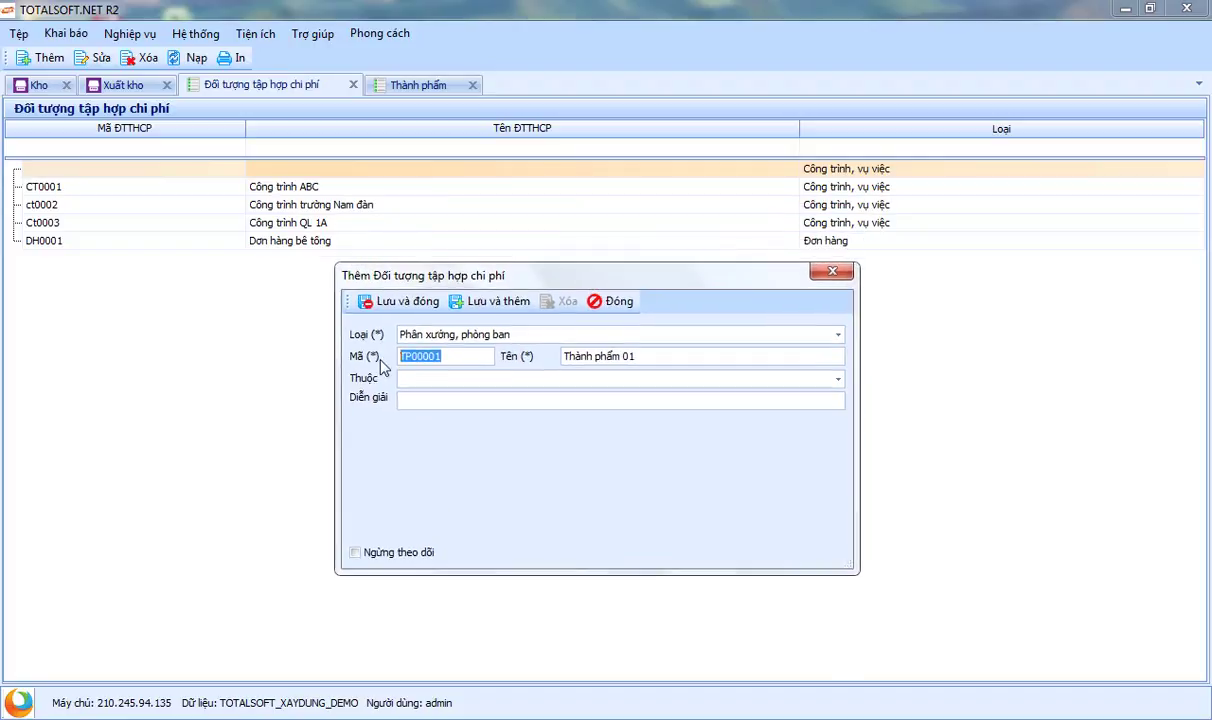
left_click(399, 304)
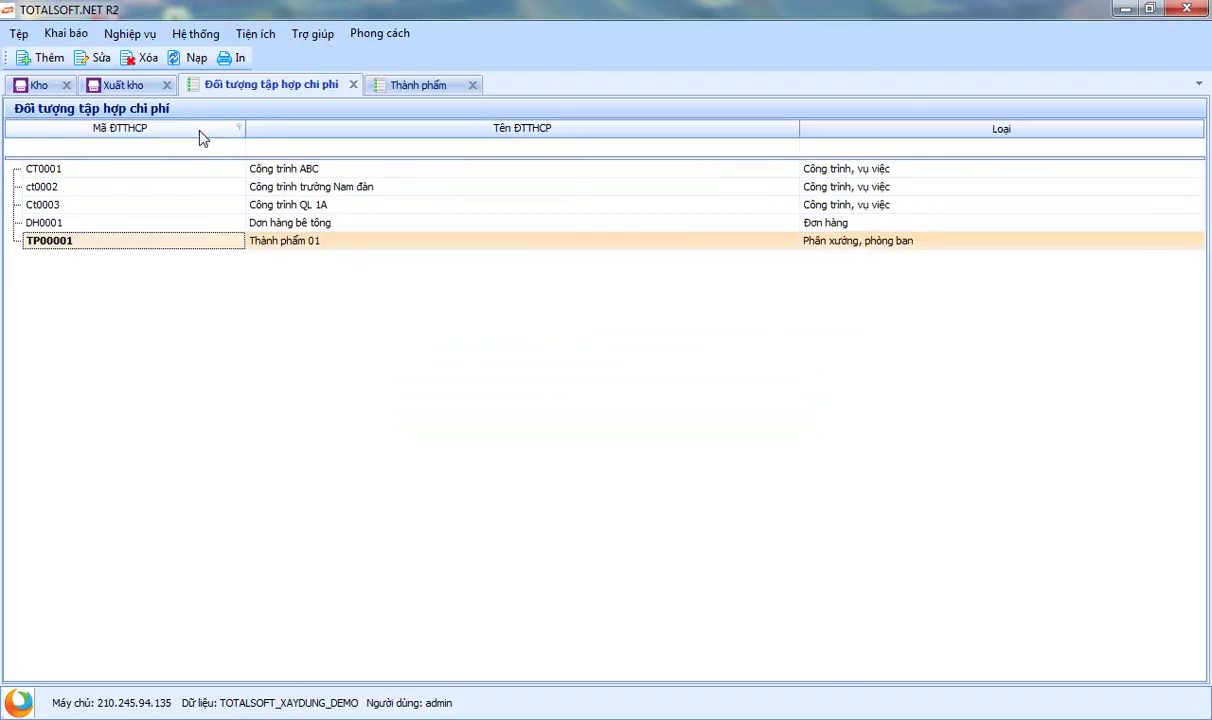
Step: Close the cost object and Thành phẩm declaration lists and reopen the Xuất kho list from the Kho module
left_click(352, 85)
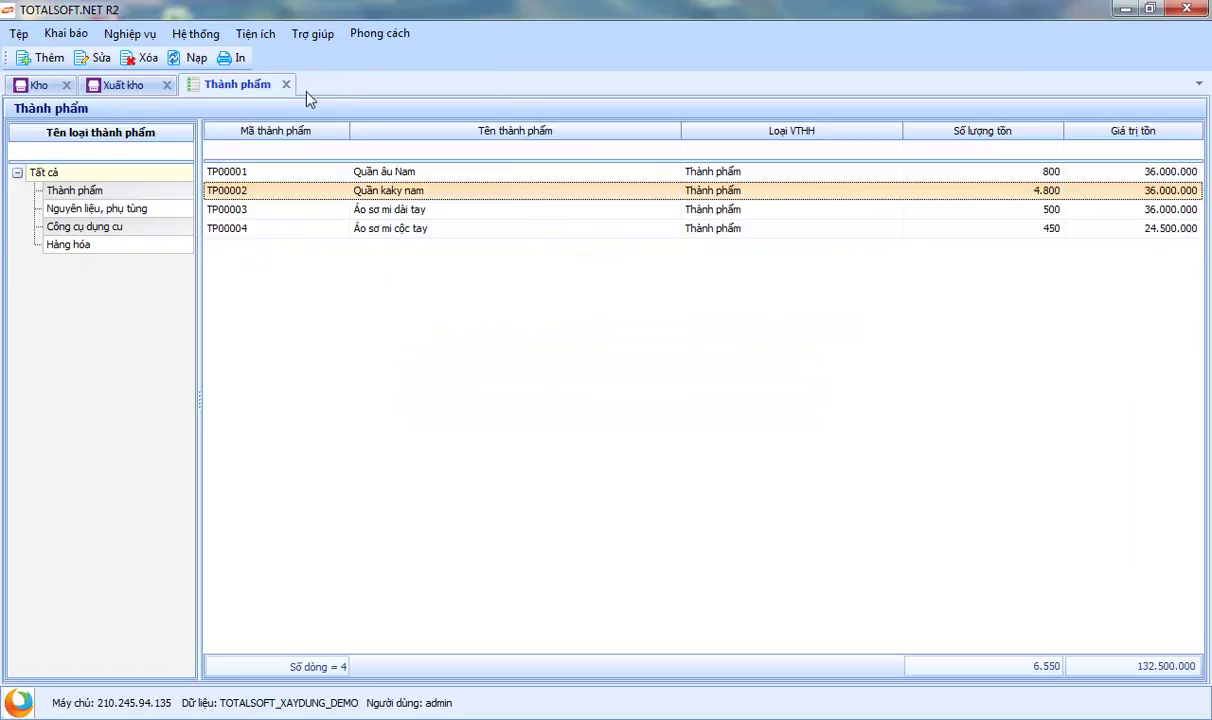
left_click(286, 85)
left_click(166, 85)
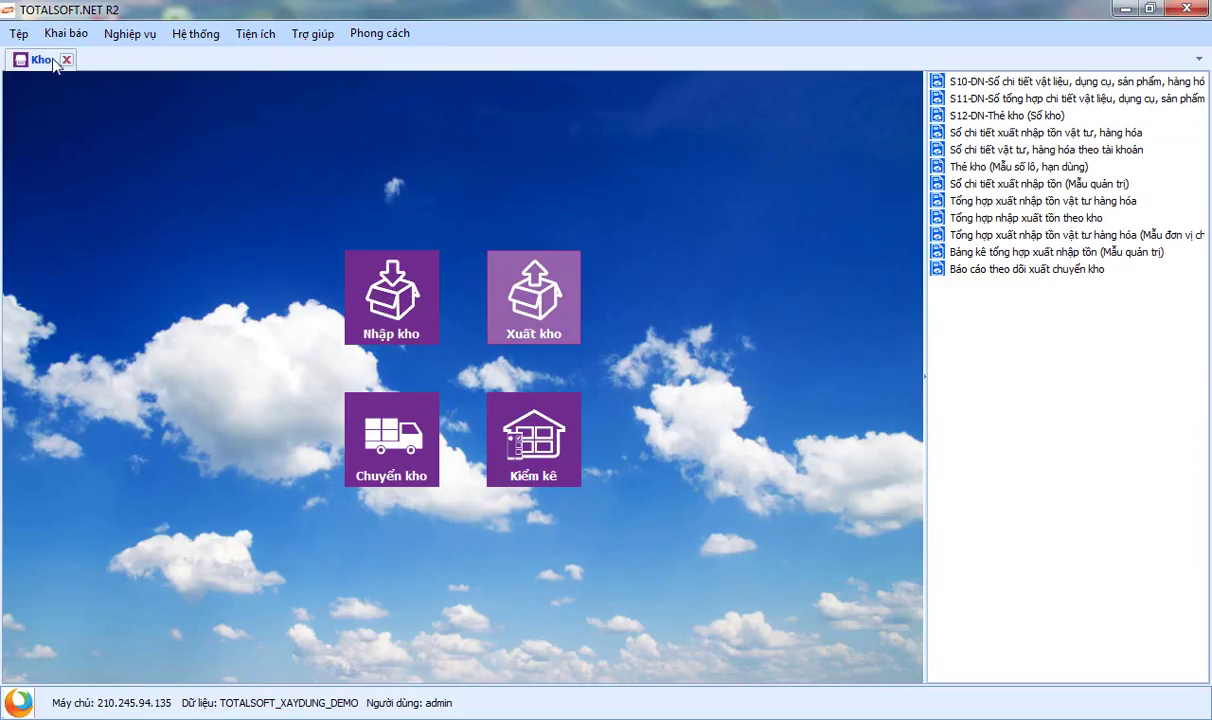
left_click(510, 305)
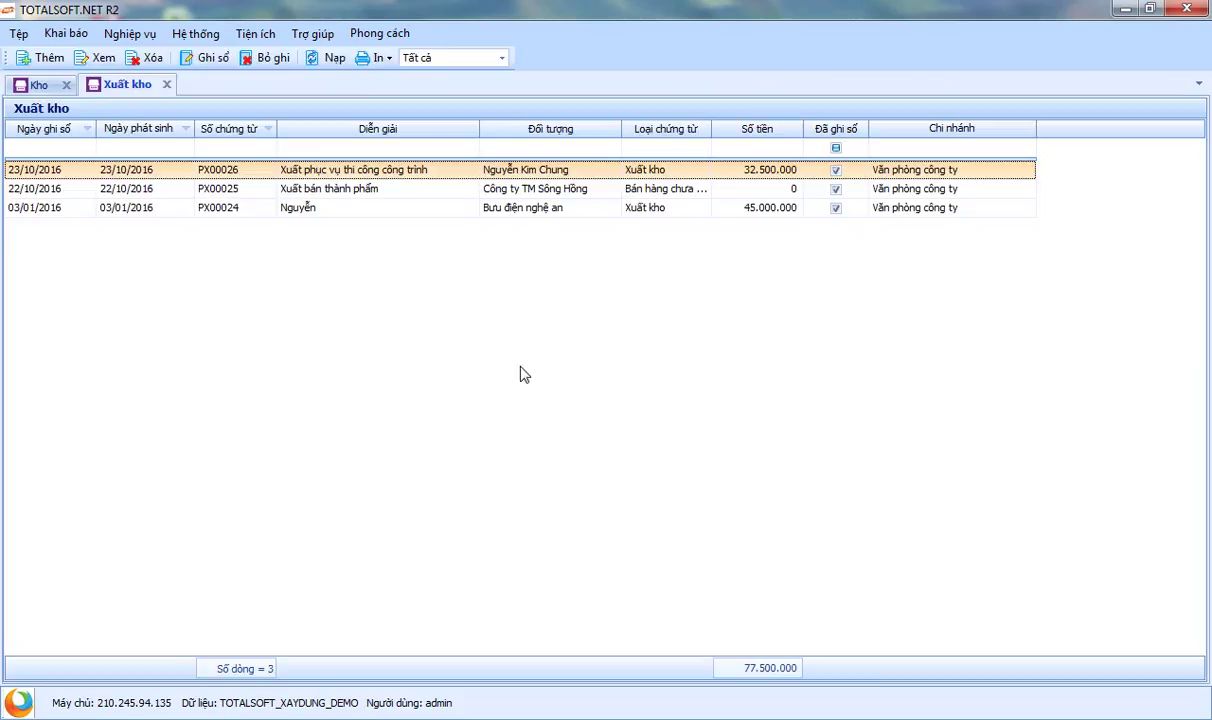
Step: Start a new Xuất kho voucher and choose the materials employee as its Đối tượng
right_click(370, 232)
left_click(402, 241)
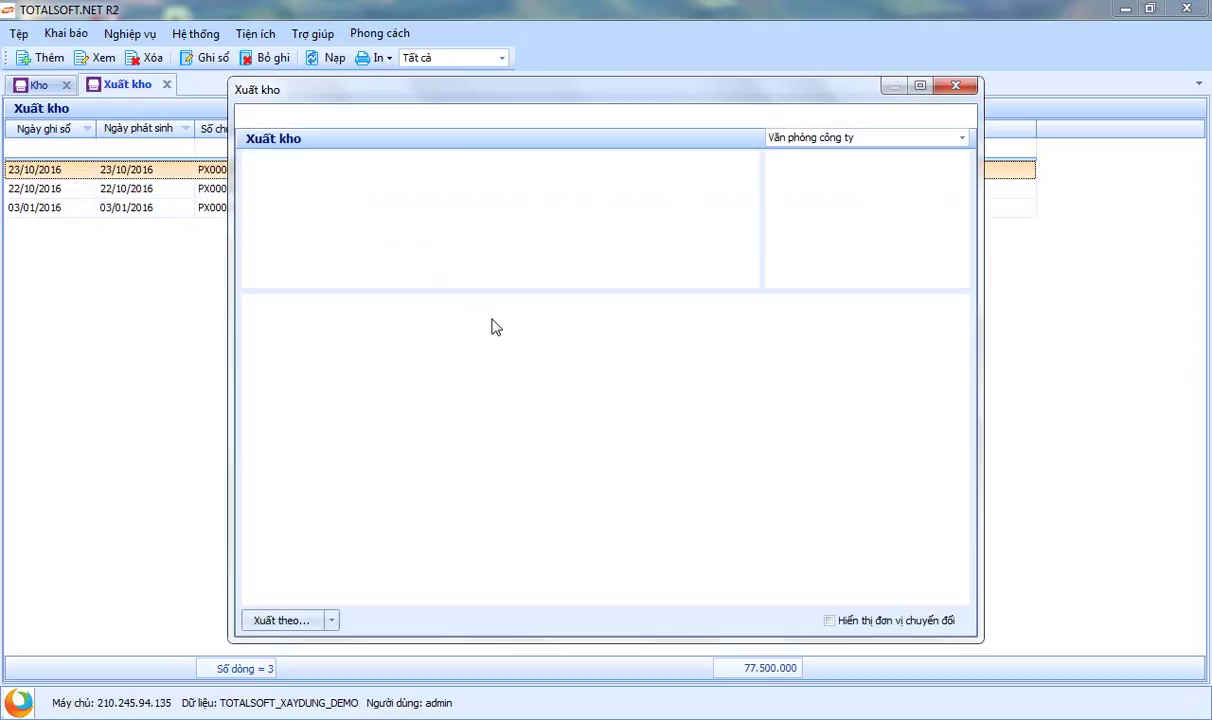
left_click(440, 183)
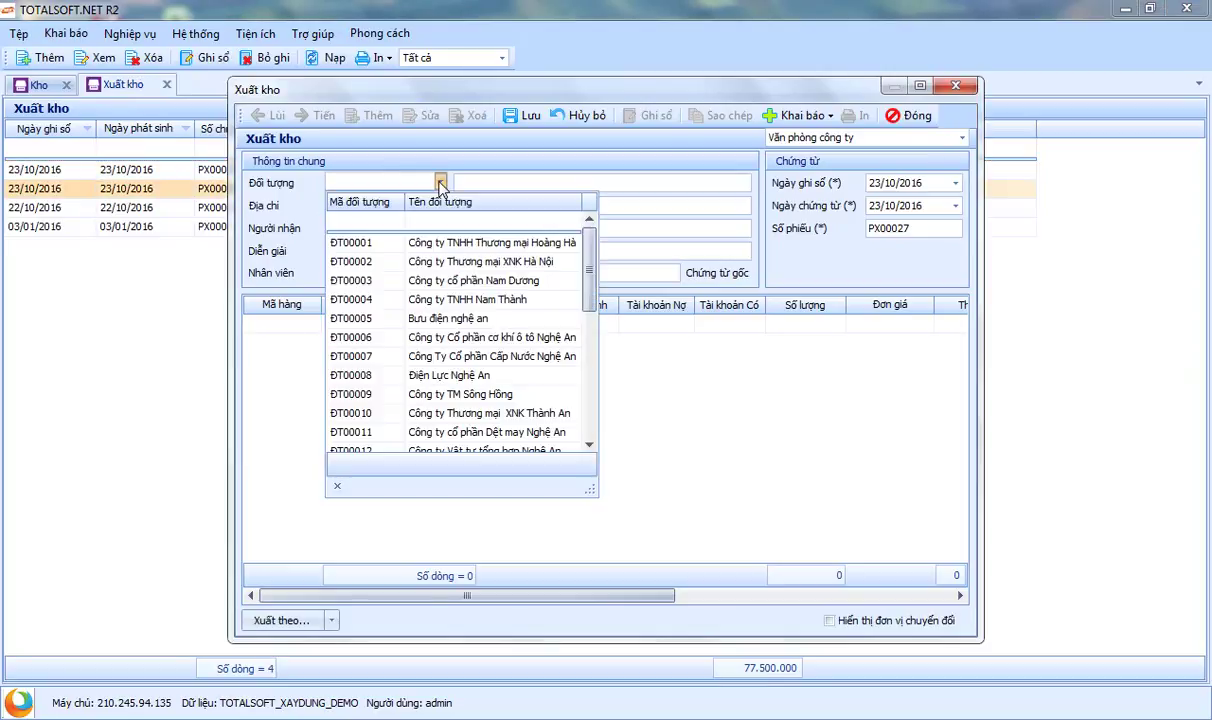
left_click_drag(590, 262, 591, 380)
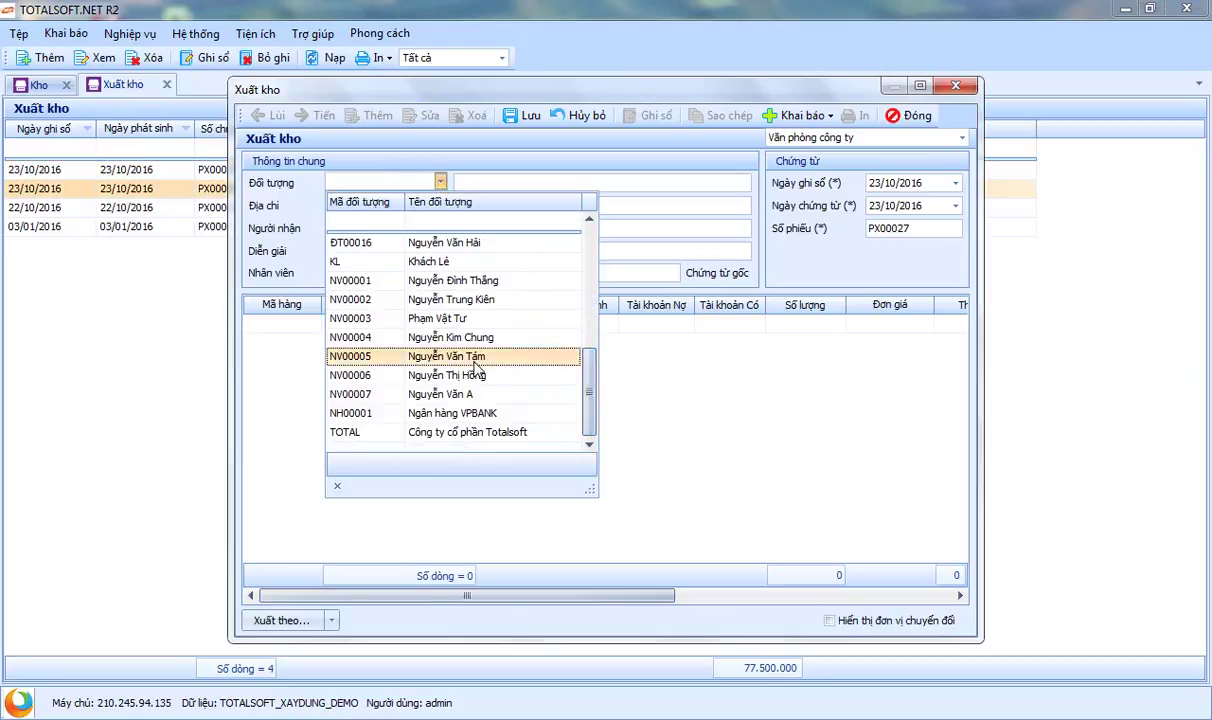
left_click(468, 318)
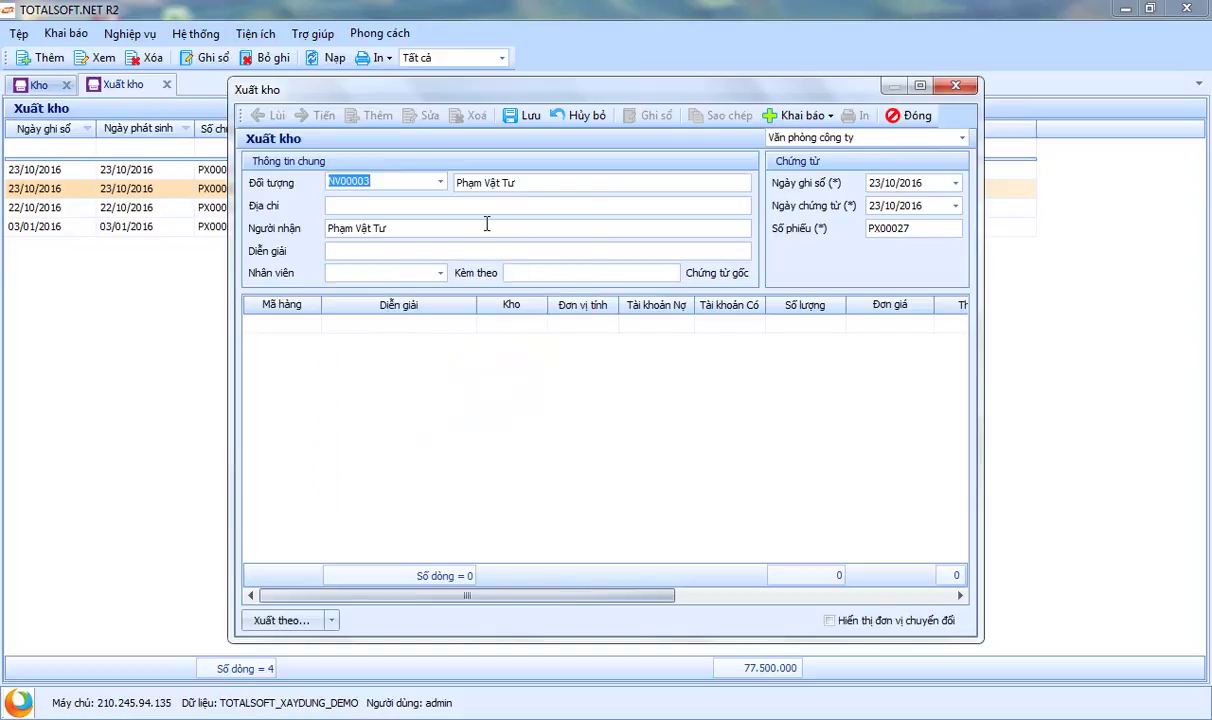
Step: Set the voucher's Diễn giải to Xuất kho nvl phục vụ sản xuất
key("Tab")
key("Tab")
key("Tab")
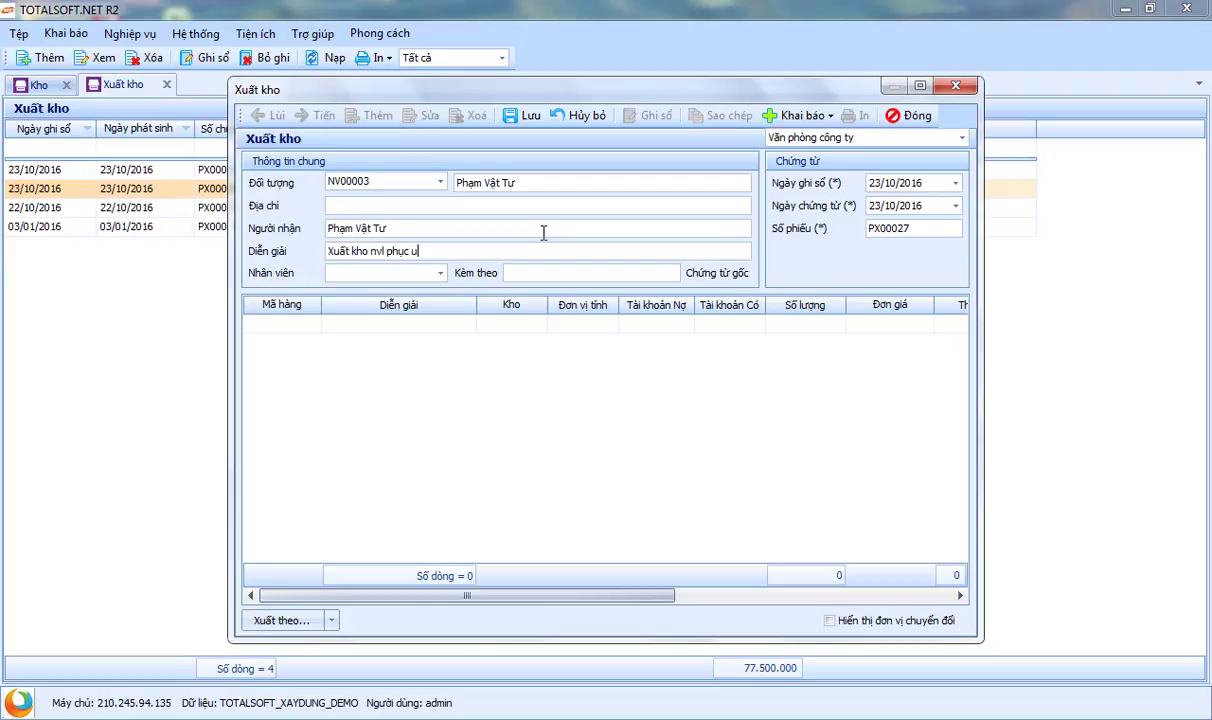
type("vụ san")
key("Tab")
key("Tab")
key("Tab")
key("Tab")
key("Tab")
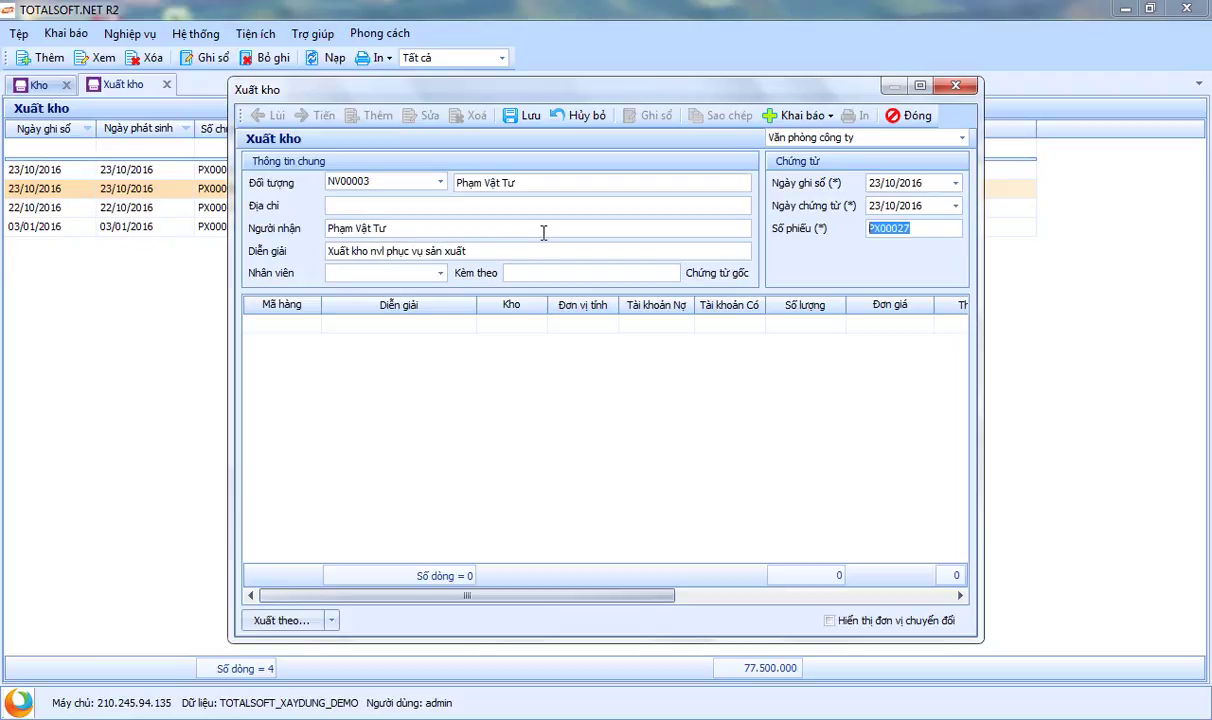
Step: Enter item VLC0004, Vật liệu phụ, on the first line of the voucher
left_click(314, 323)
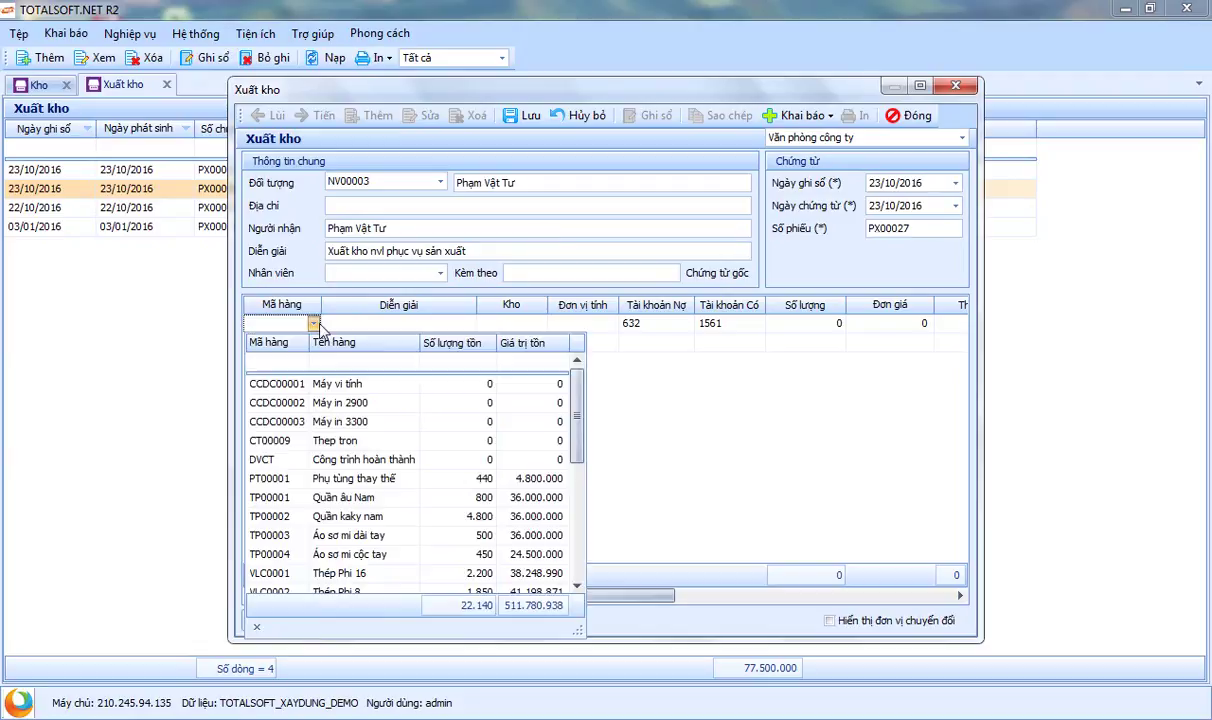
left_click_drag(577, 427, 577, 508)
left_click(353, 479)
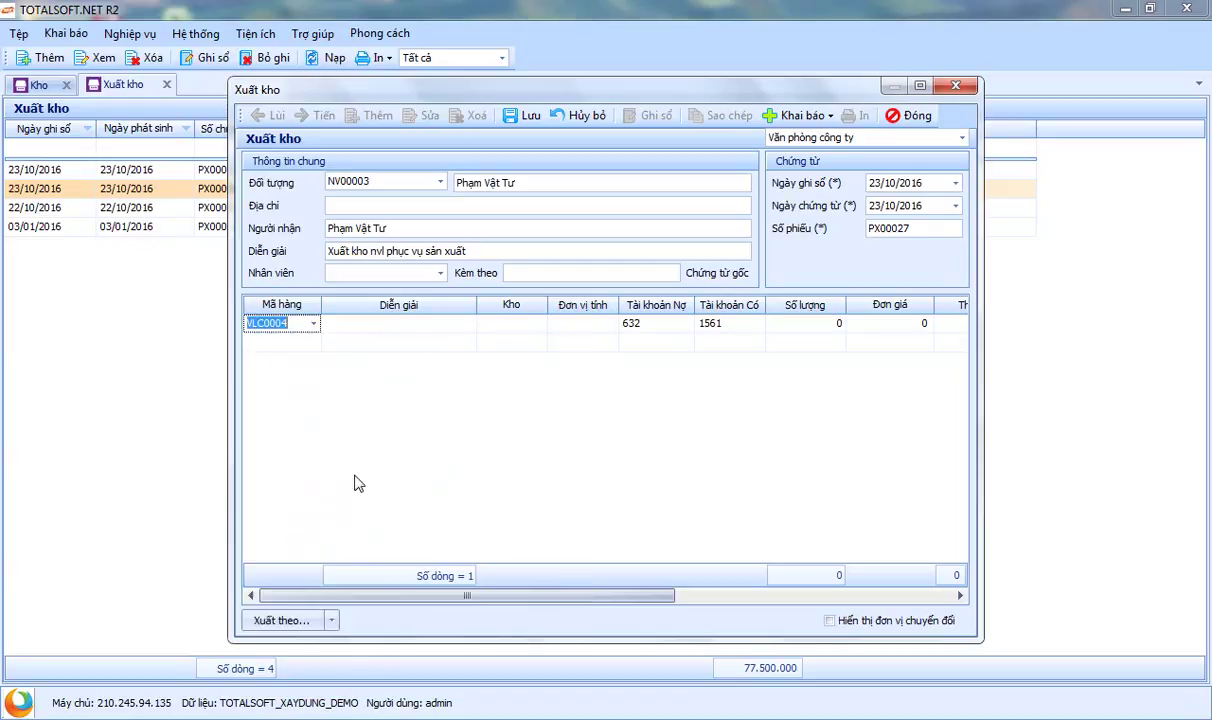
key("Return")
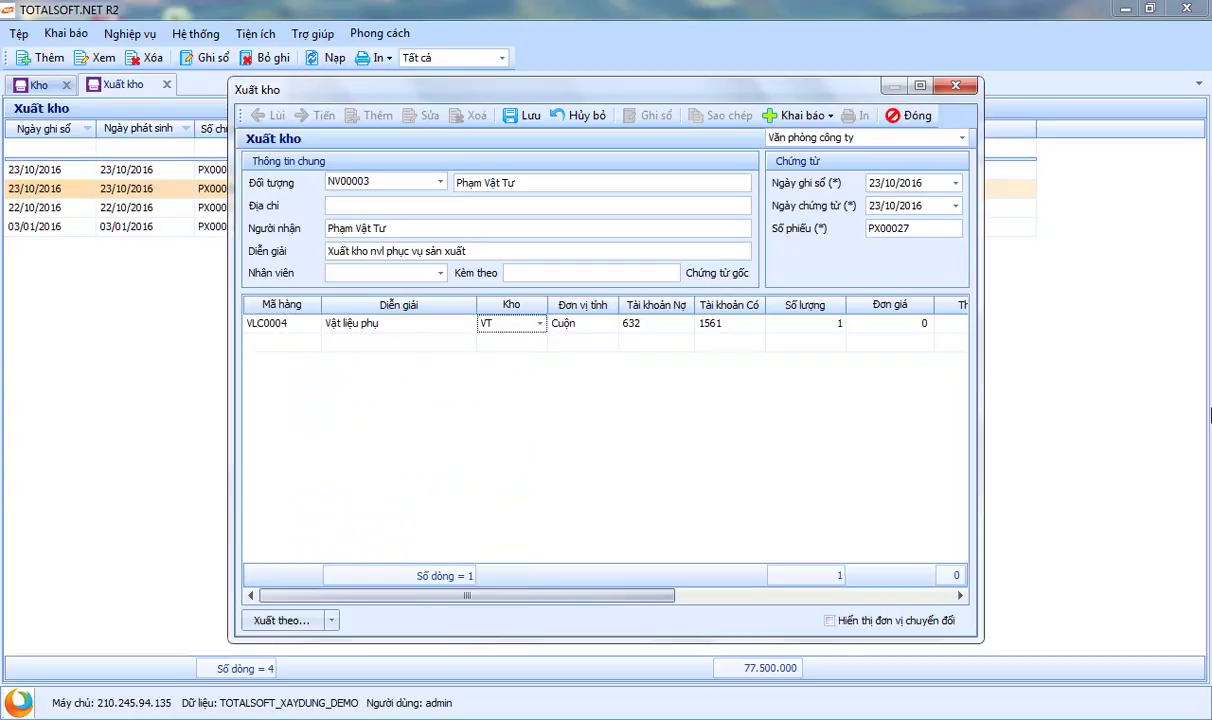
Step: Set Tài khoản Nợ to 6211 and Tài khoản Có to 1521 on the Vật liệu phụ line
key("Return")
key("Return")
type("6211")
key("Return")
key("Return")
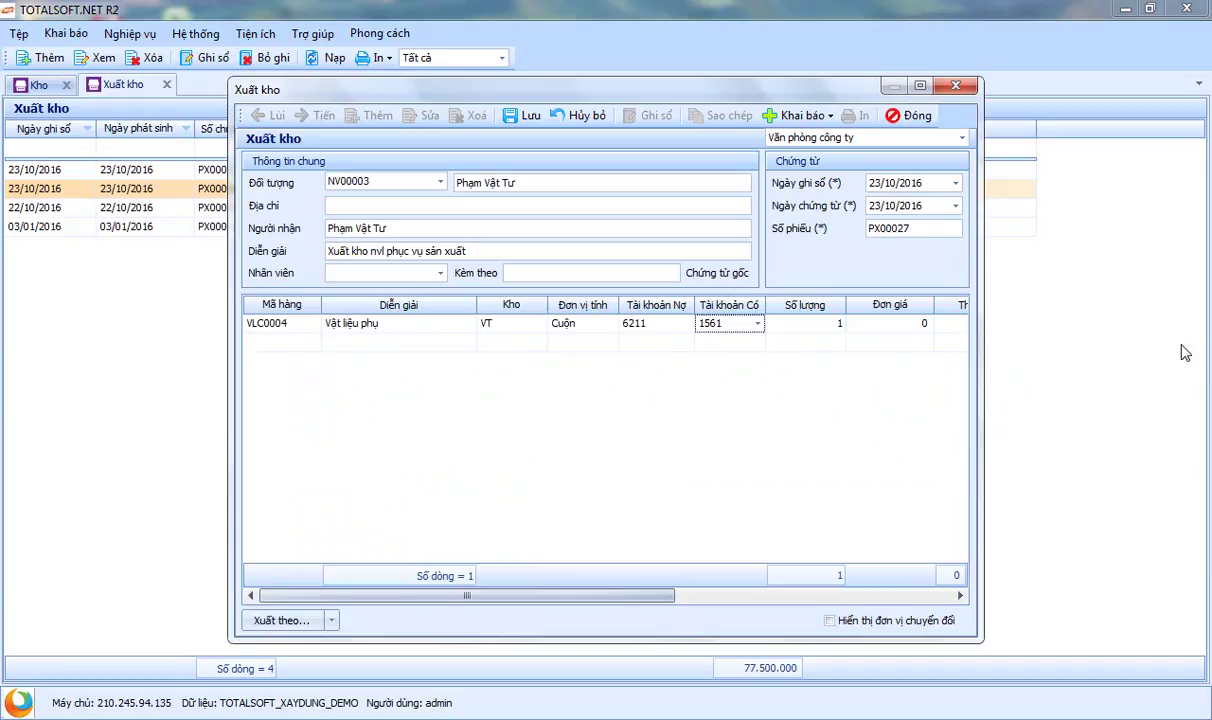
type("15")
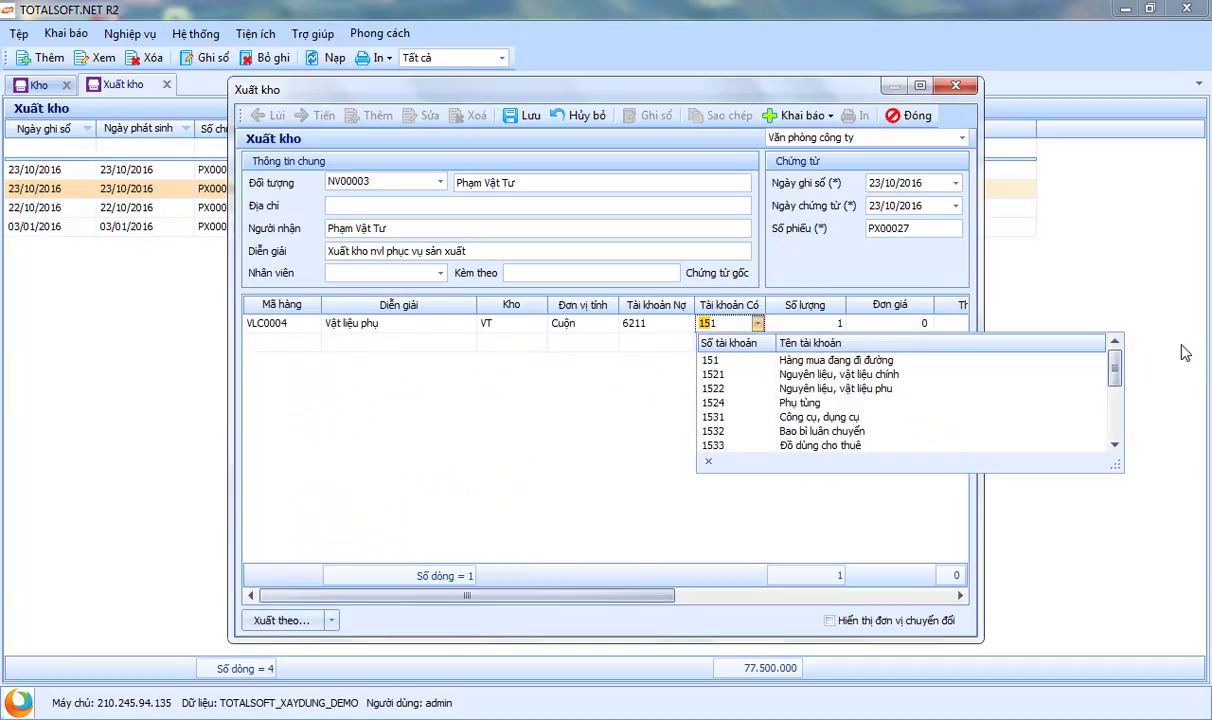
type("21")
key("Return")
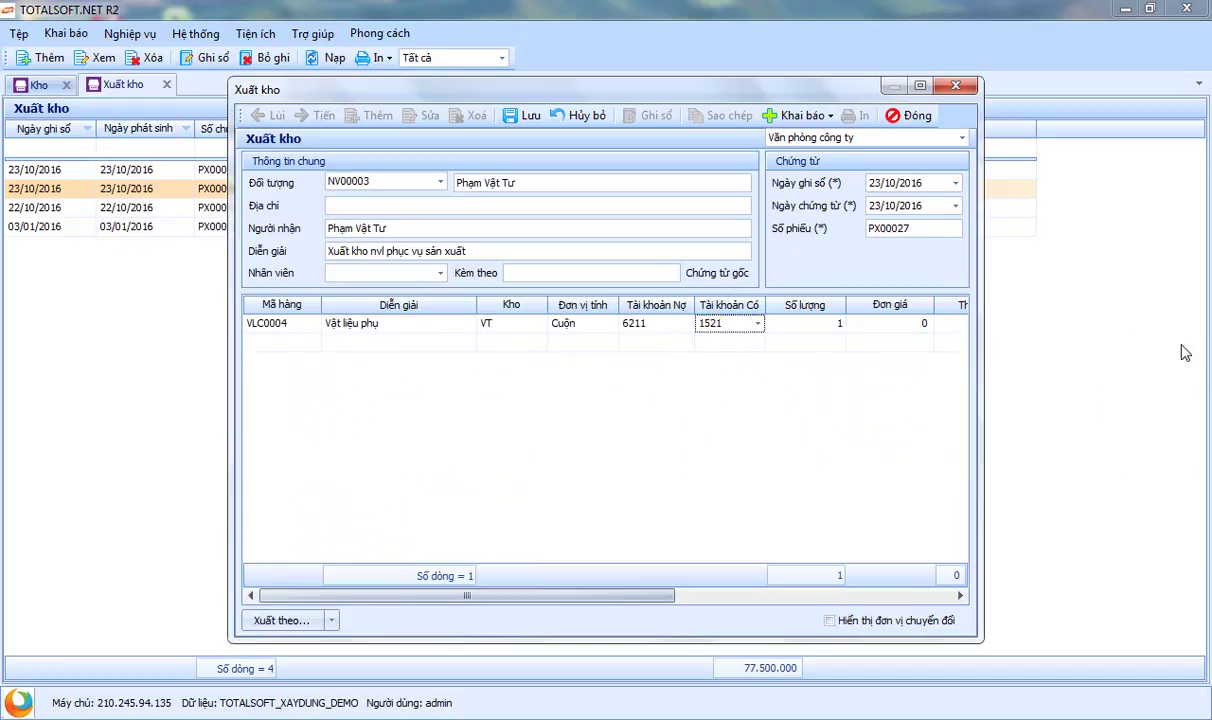
Step: Check the stock of Vật liệu phụ in the item list and set the line's Số lượng to 500
left_click(293, 323)
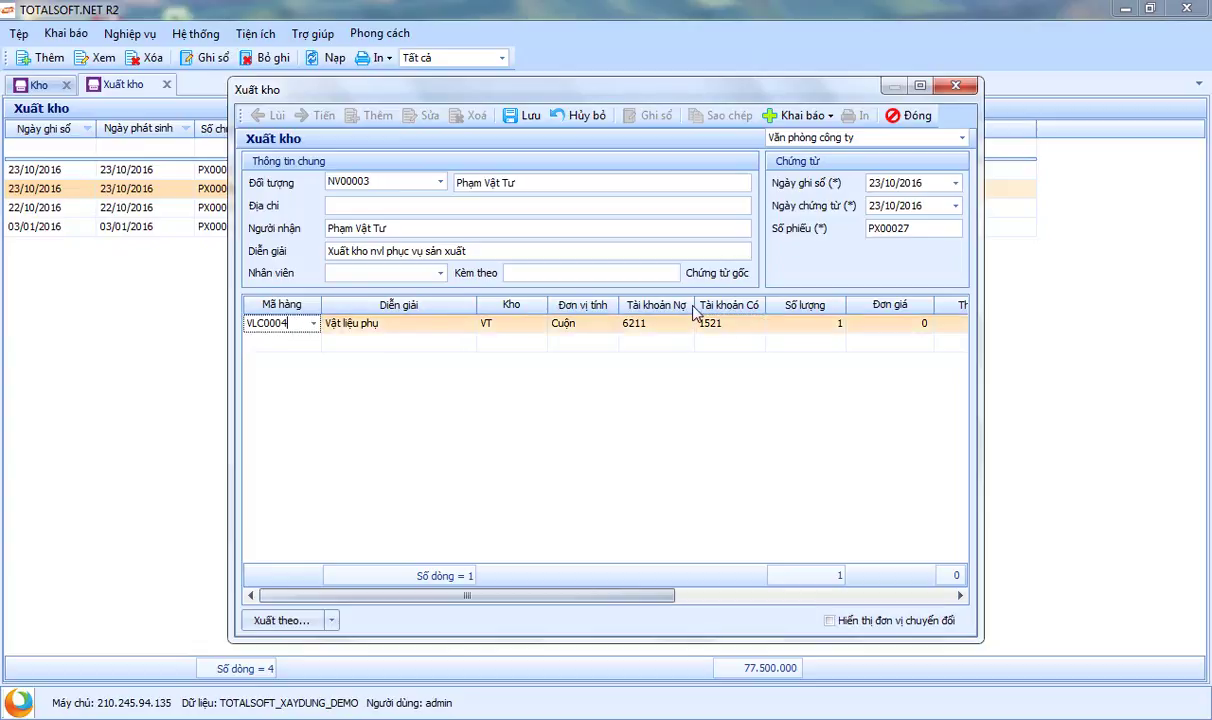
left_click(820, 330)
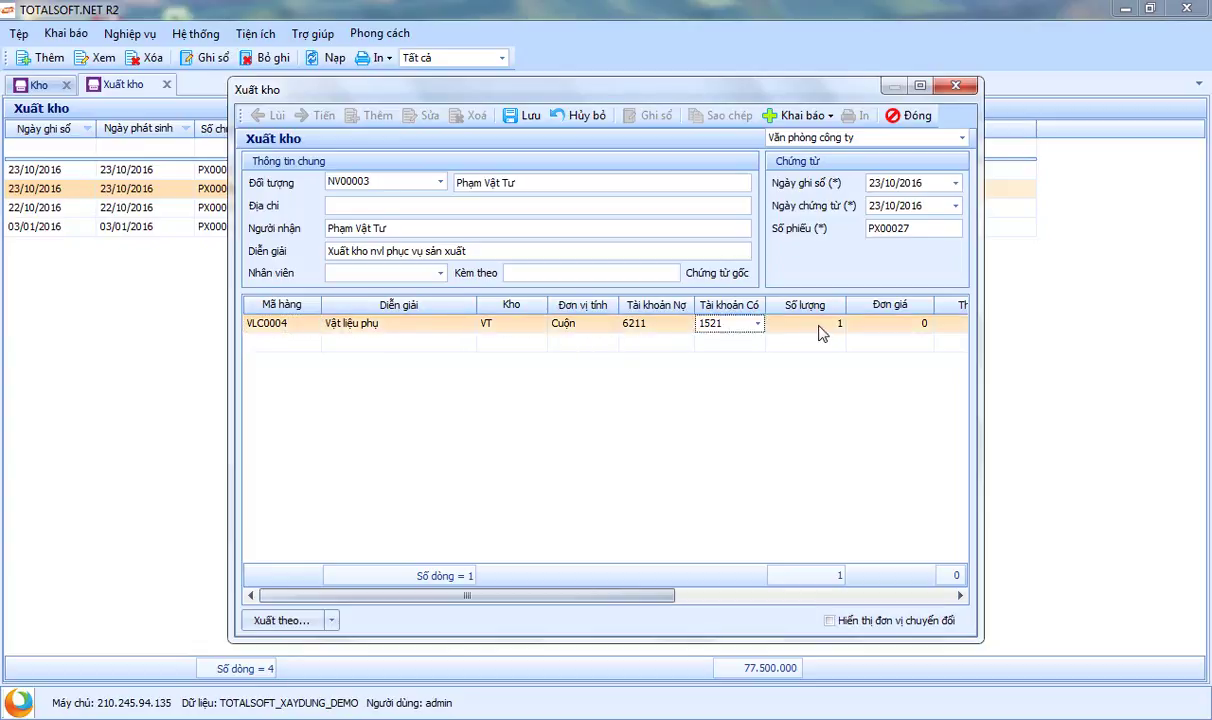
left_click(300, 324)
left_click(313, 325)
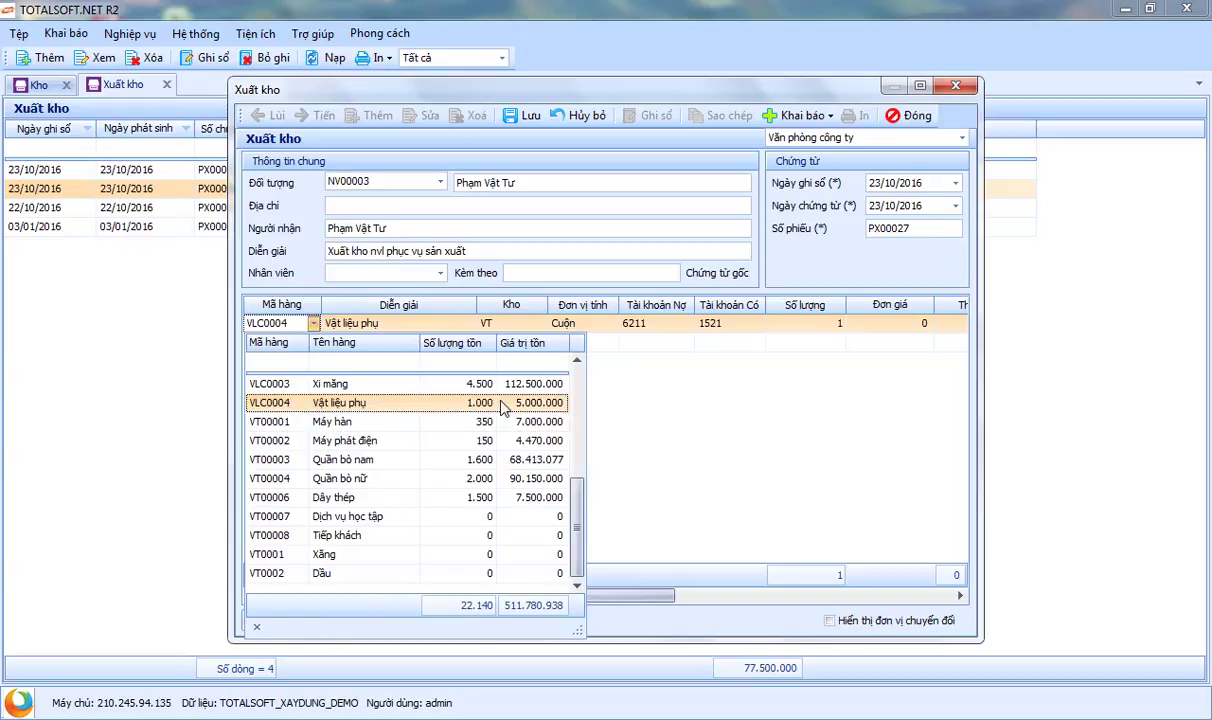
left_click(806, 325)
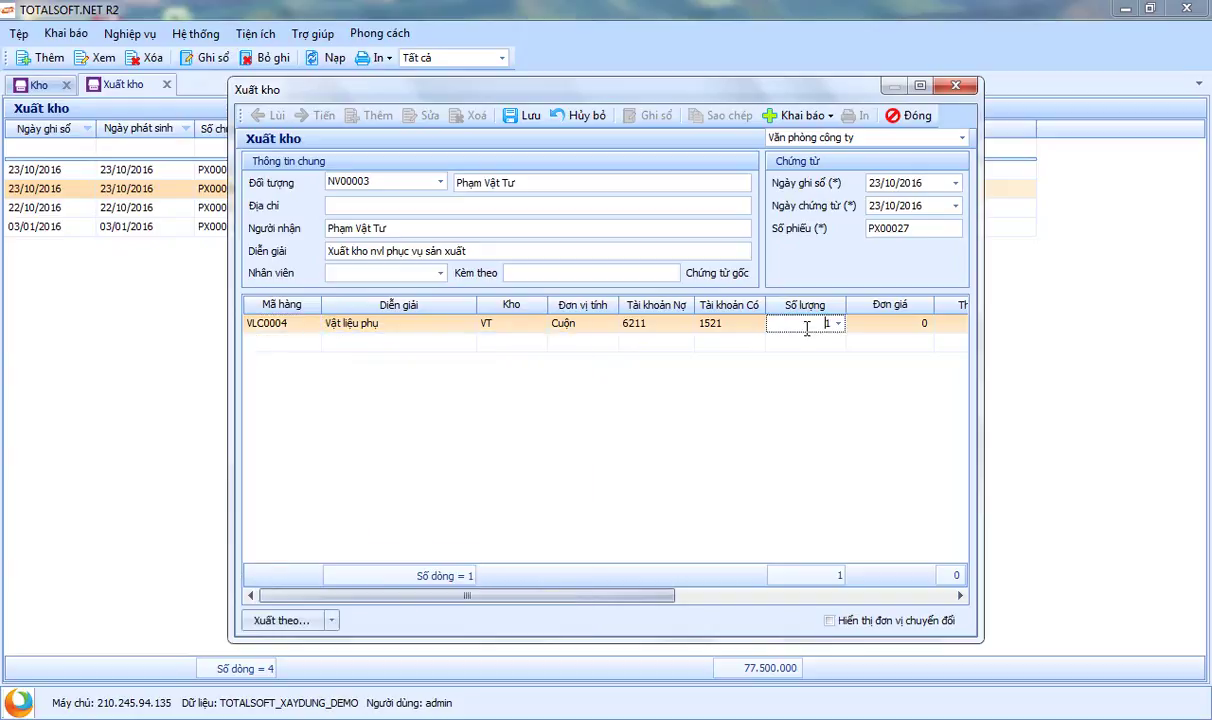
type("500")
left_click(913, 325)
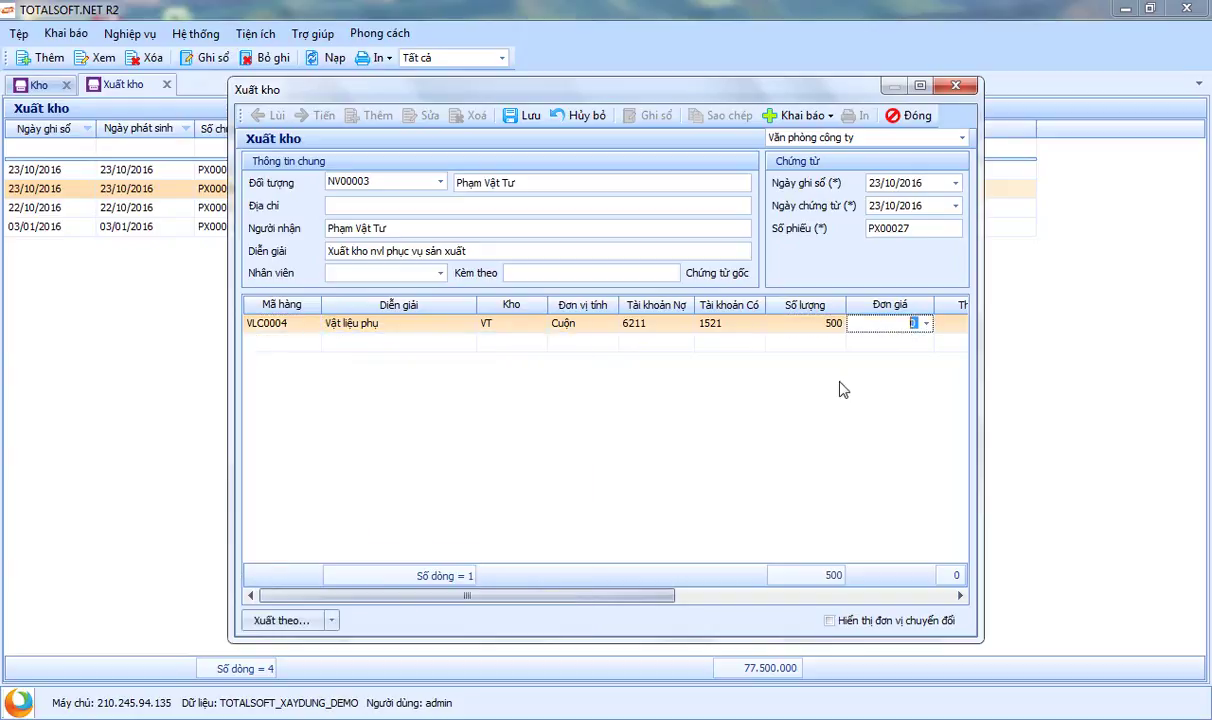
Step: Set Khoản mục CP on the Vật liệu phụ line to NVLTT, Chi phí nguyên liệu, vật liệu trực tiếp
left_click_drag(617, 597, 939, 597)
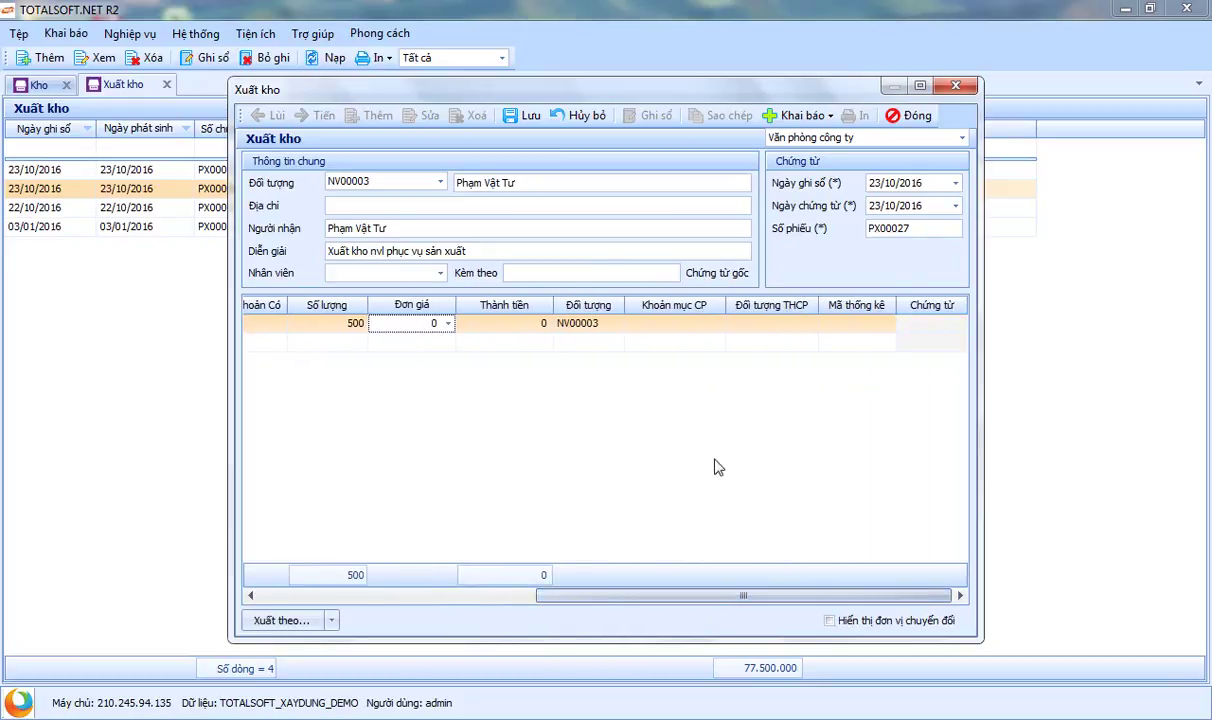
left_click(680, 323)
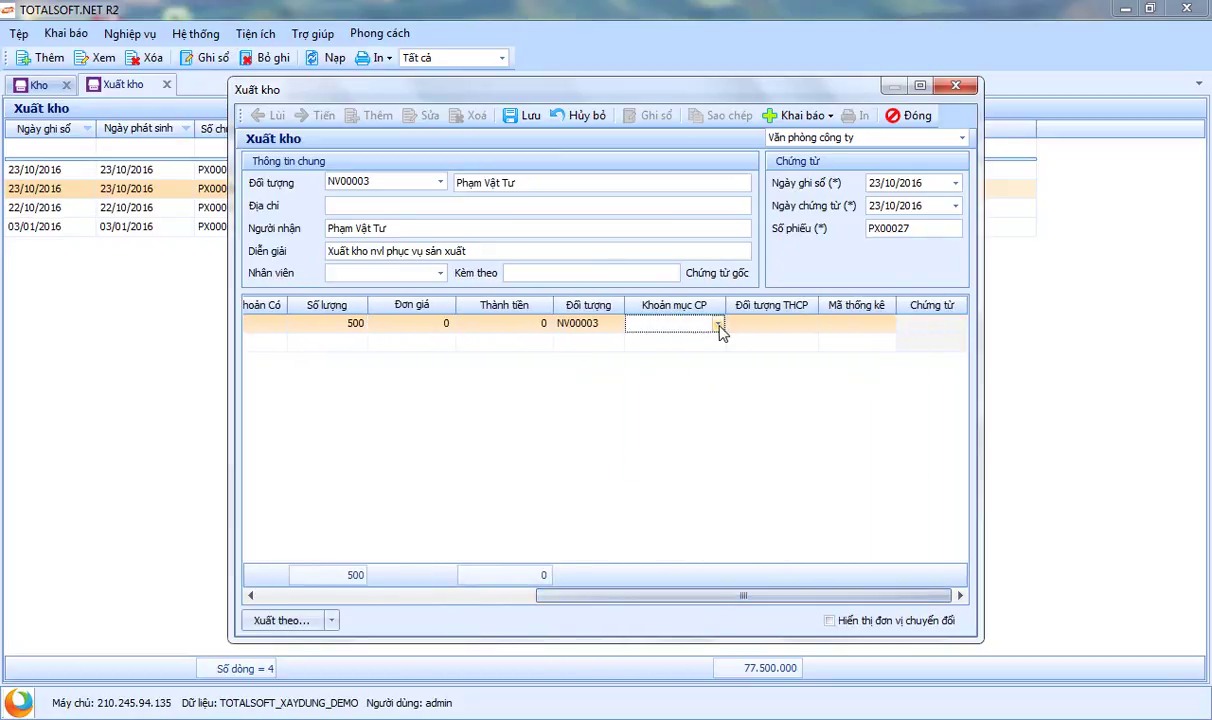
left_click(718, 325)
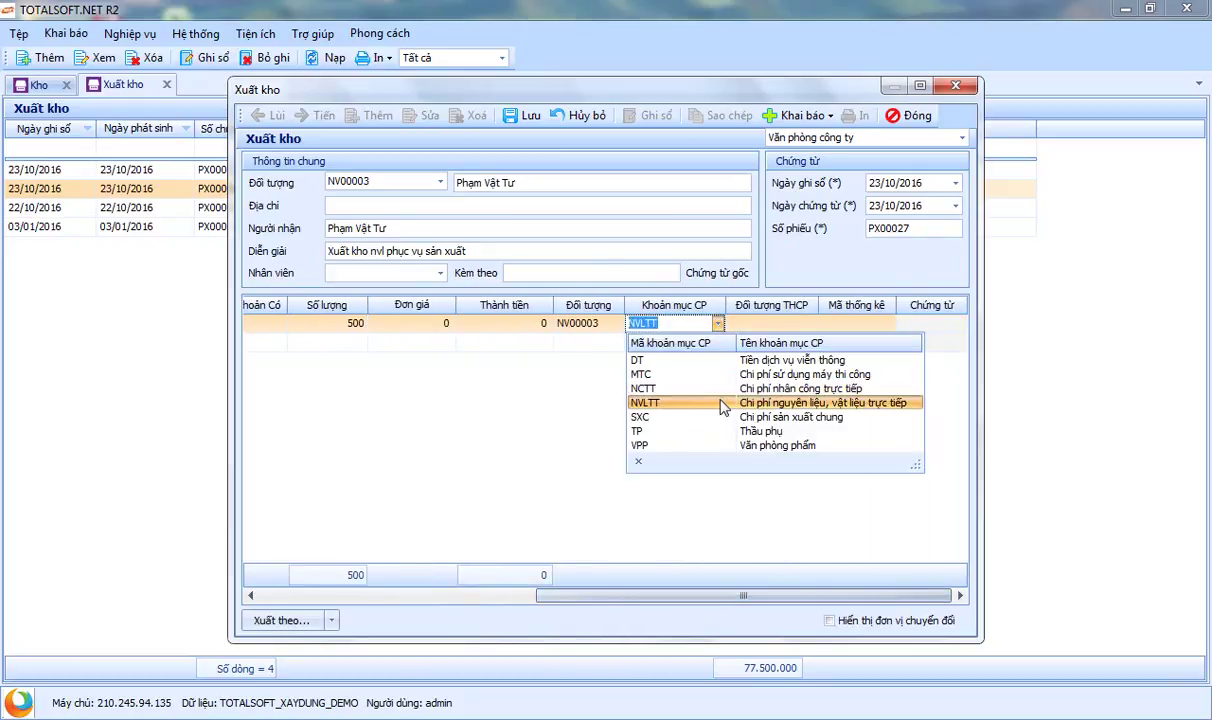
left_click(722, 403)
Step: Set Đối tượng THCP on the Vật liệu phụ line to TP00001, Thành phẩm 01, and save the voucher
left_click(762, 322)
left_click(810, 324)
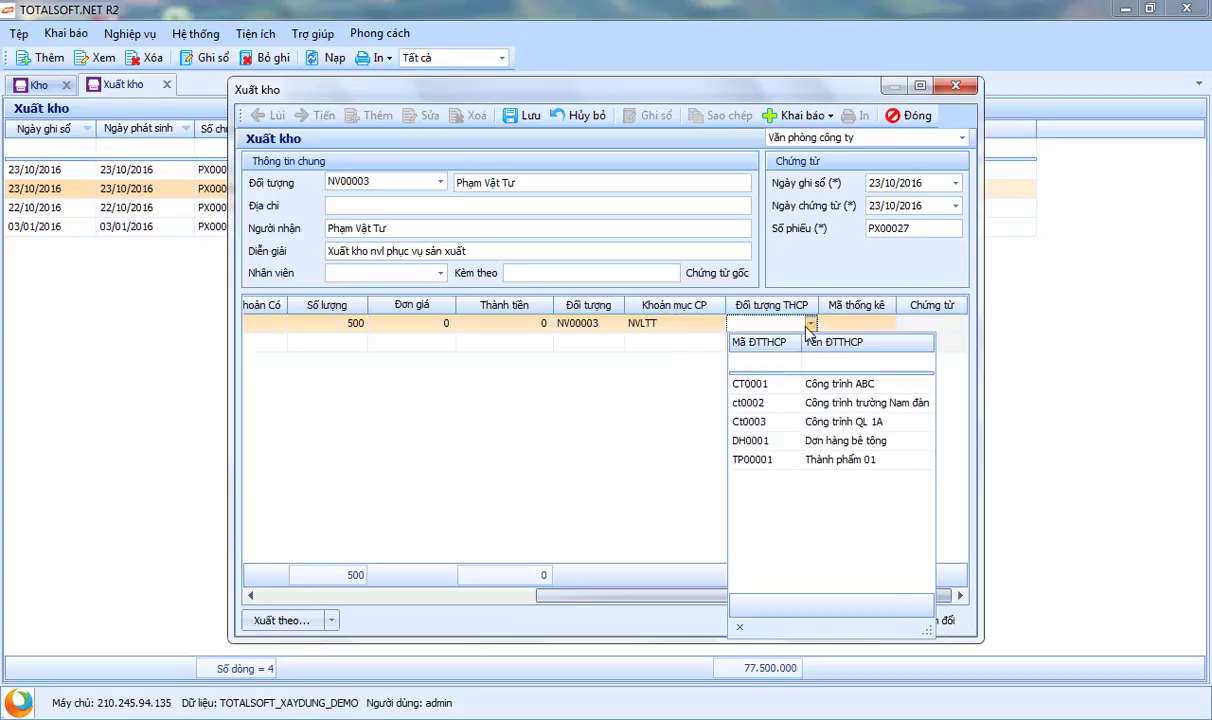
left_click(843, 463)
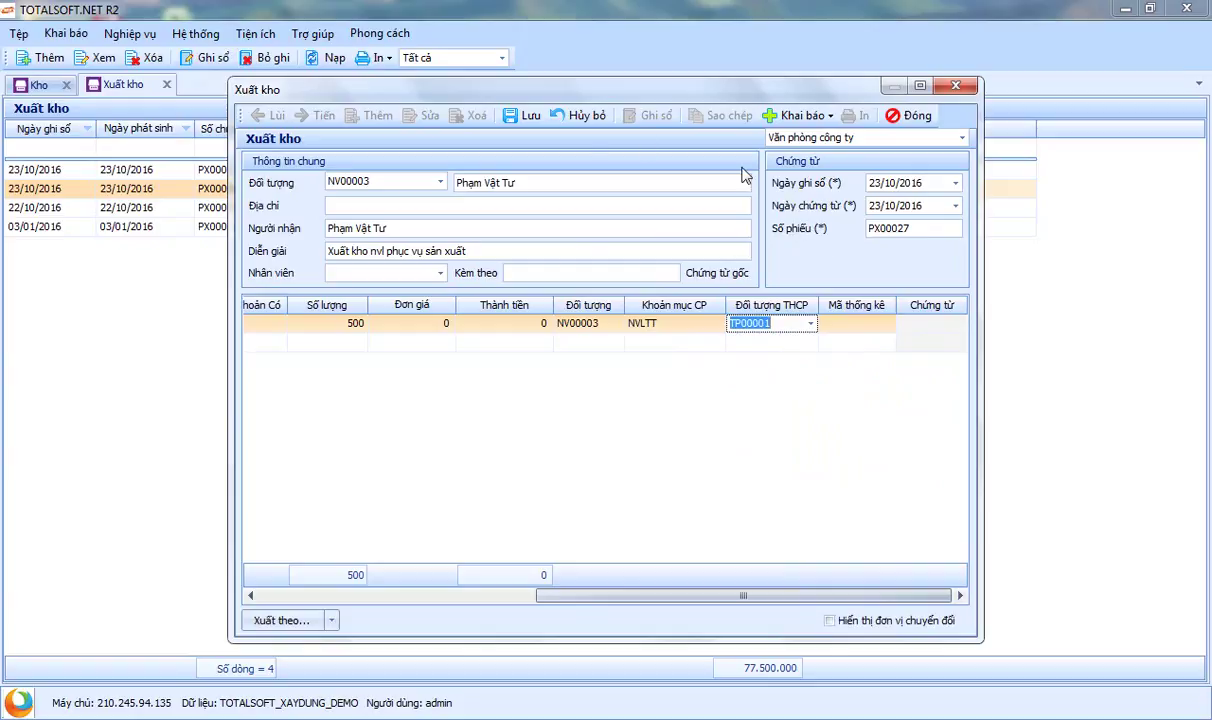
left_click(516, 118)
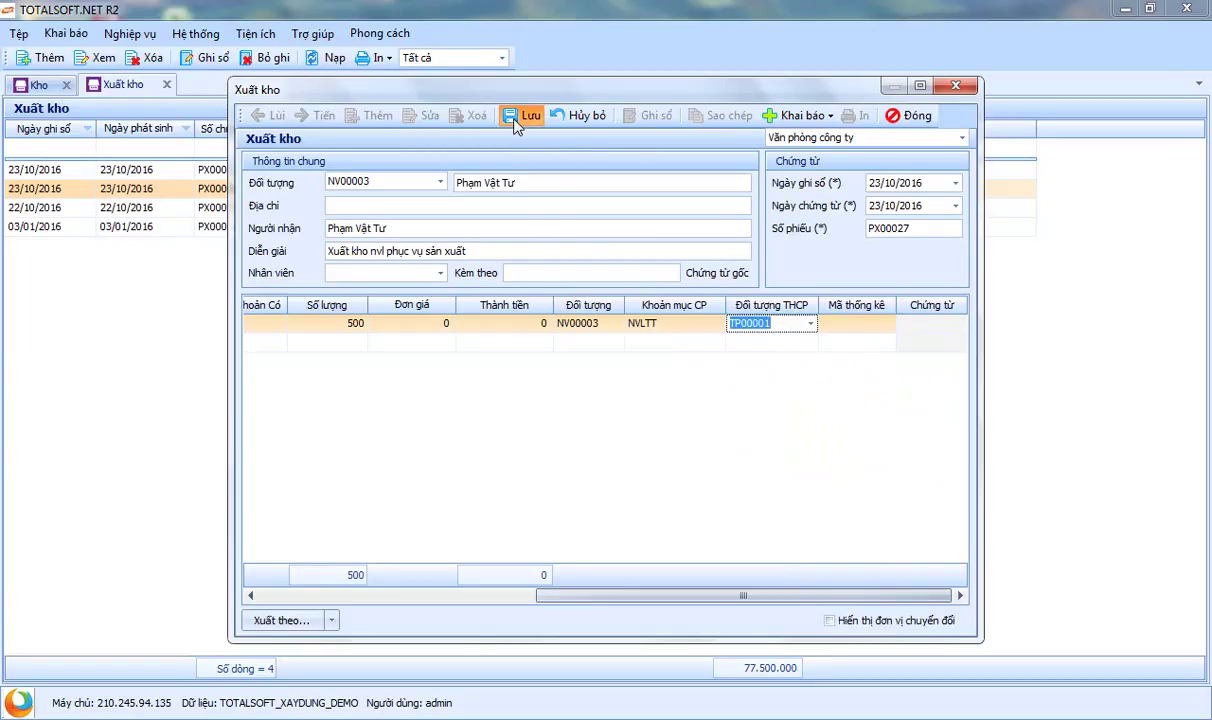